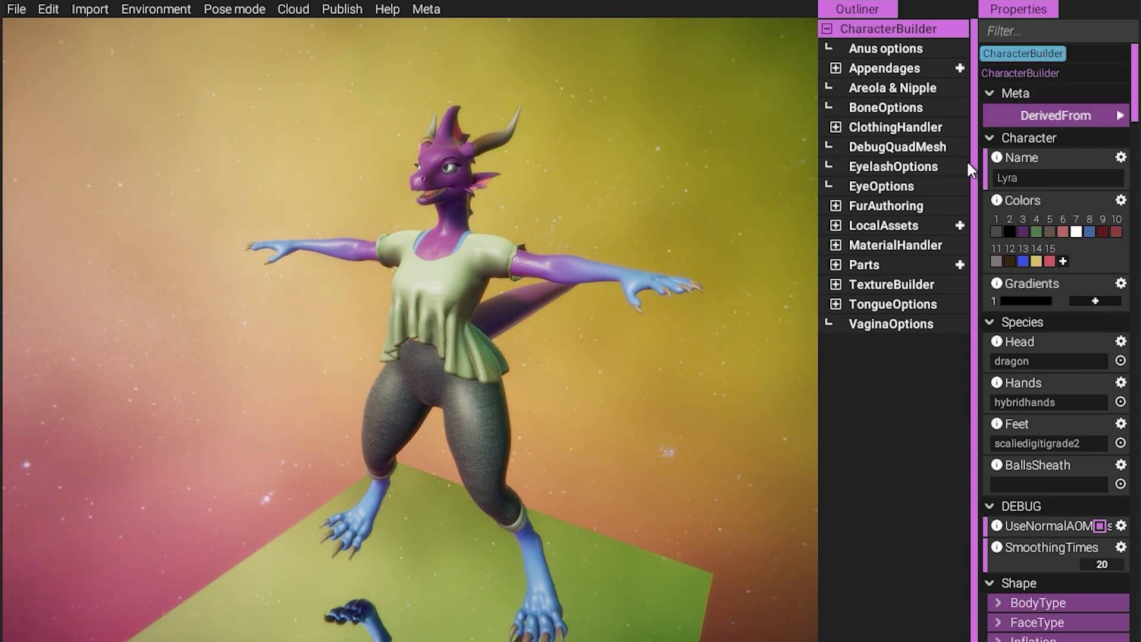
# Expand the ClothingHandler garments, bring the dragon's head into close view, and open the HeadFrill garment's properties
pyautogui.click(939, 126)
pyautogui.click(836, 126)
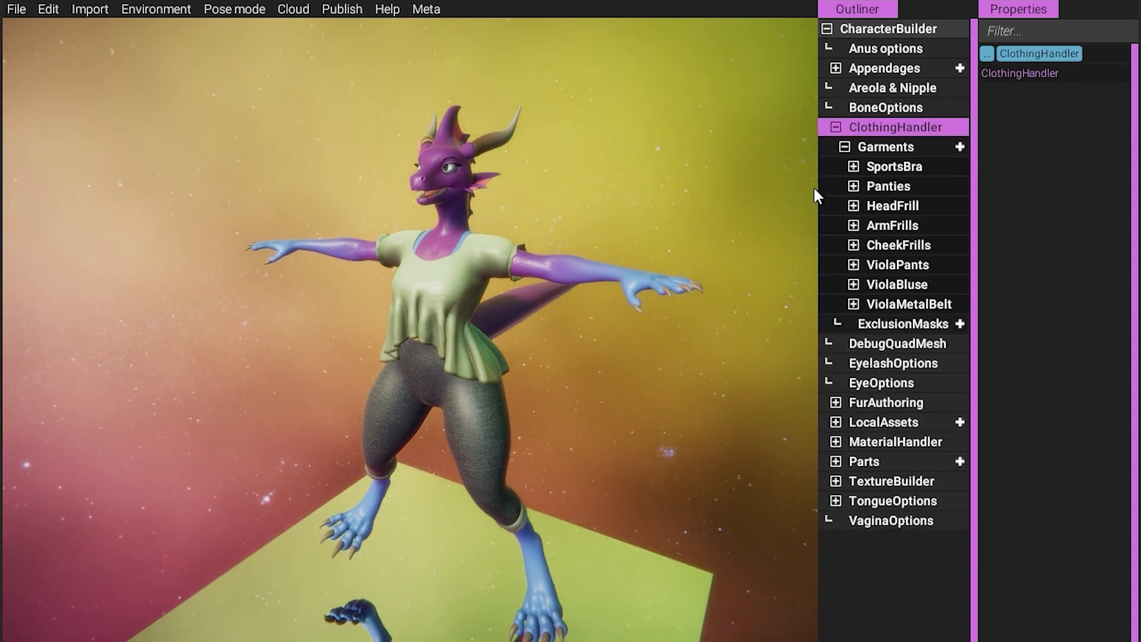
pyautogui.moveTo(482, 224); pyautogui.dragTo(610, 233)
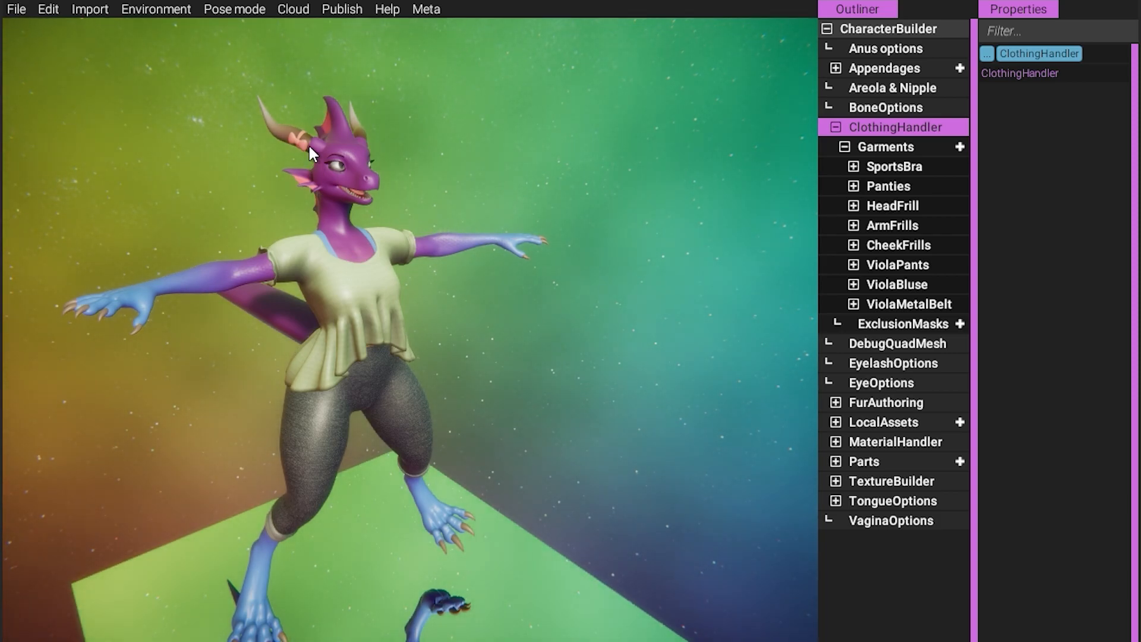
pyautogui.moveTo(326, 138); pyautogui.dragTo(455, 334, button='middle')
pyautogui.scroll(5, 471, 336)
pyautogui.moveTo(455, 334); pyautogui.dragTo(436, 371)
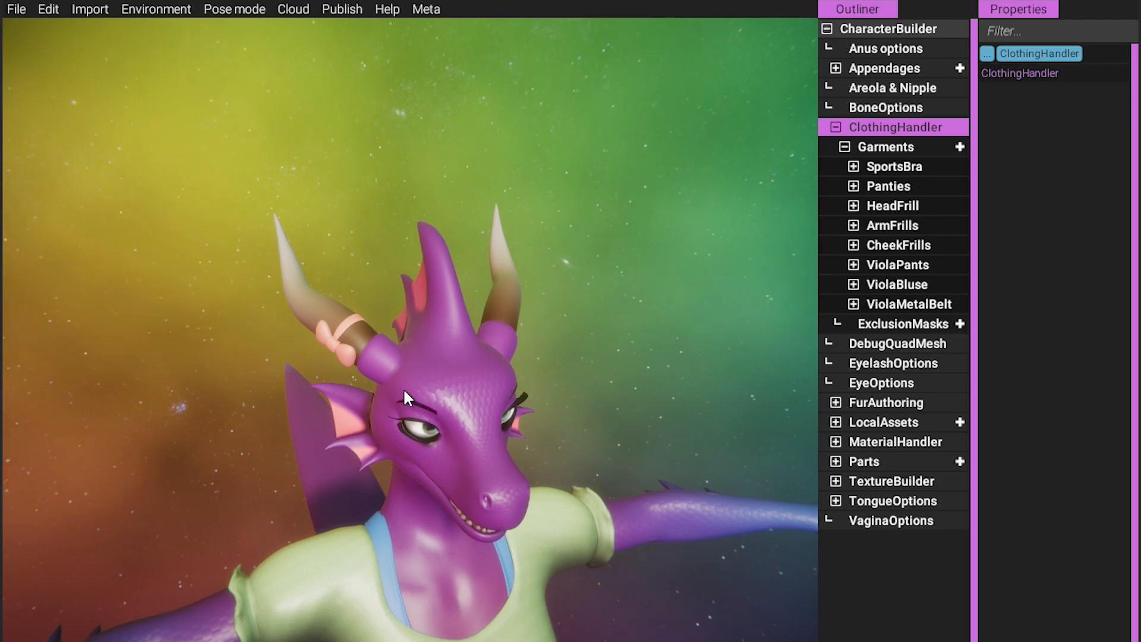
pyautogui.moveTo(419, 360); pyautogui.dragTo(742, 275)
pyautogui.click(921, 204)
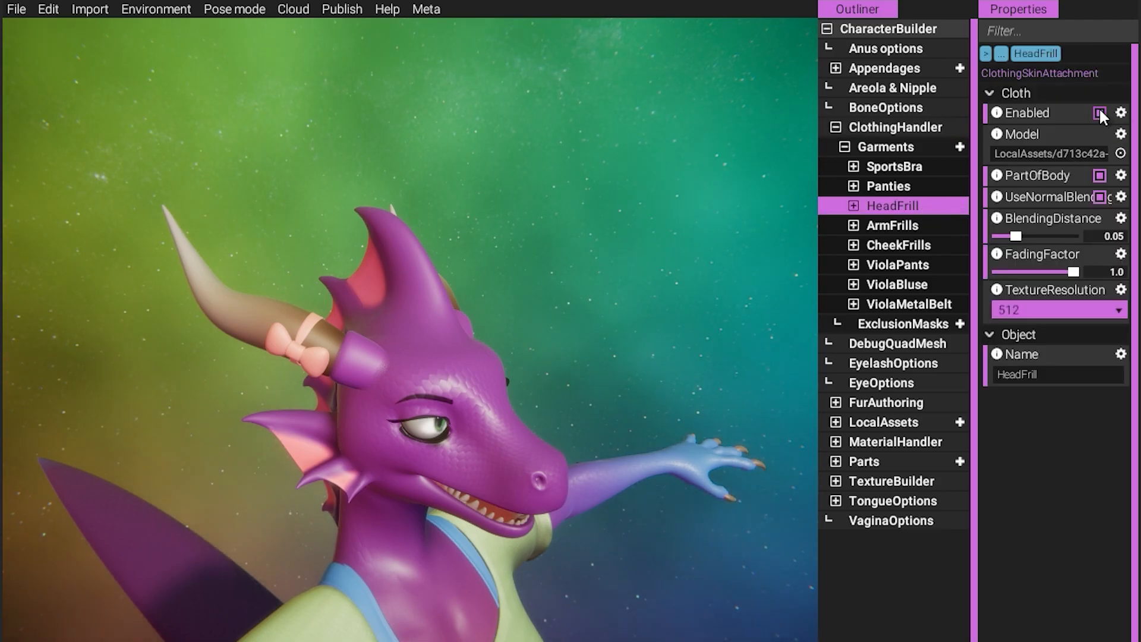
# Examine how the head frill joins the dragon's head, in the character builder and at the Head bone in pose mode
pyautogui.moveTo(683, 261); pyautogui.dragTo(558, 305)
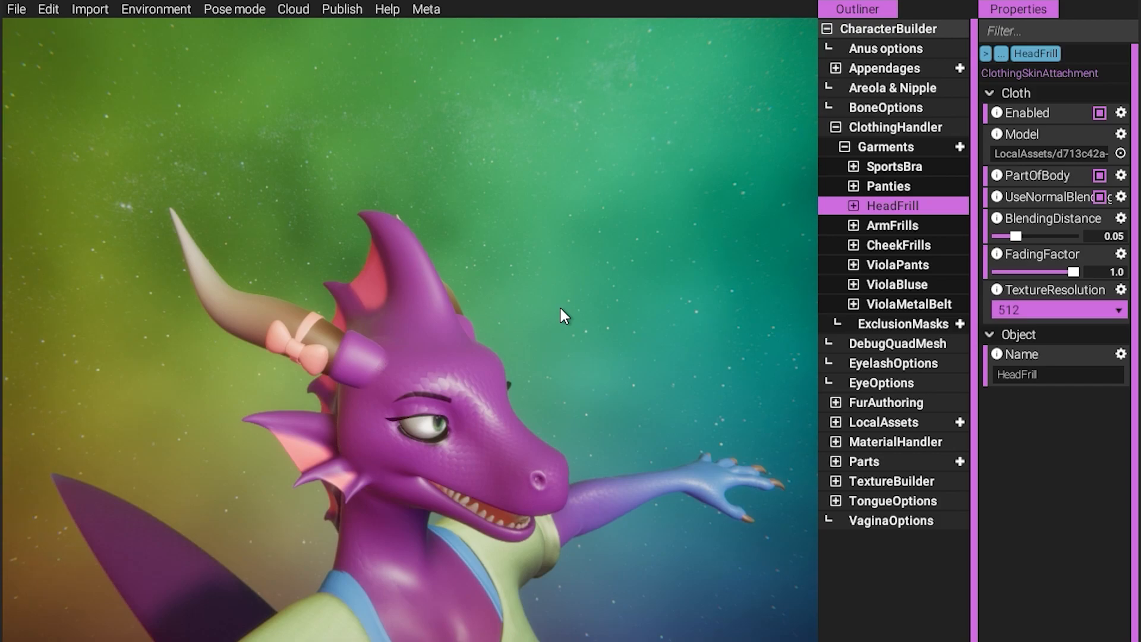
pyautogui.moveTo(420, 337); pyautogui.dragTo(434, 337)
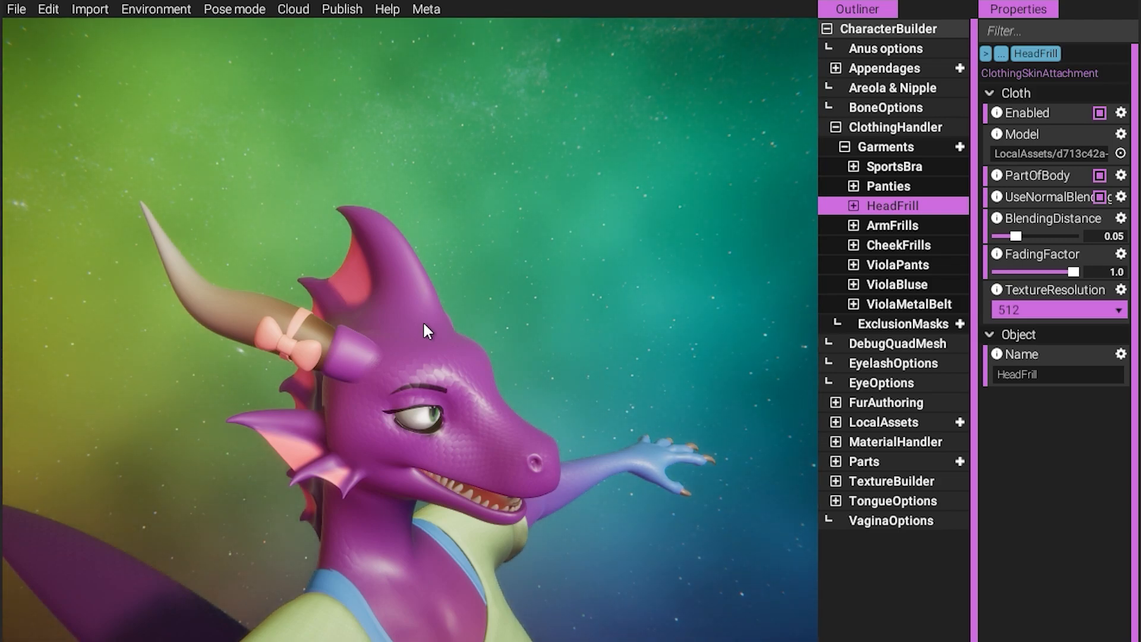
pyautogui.click(256, 10)
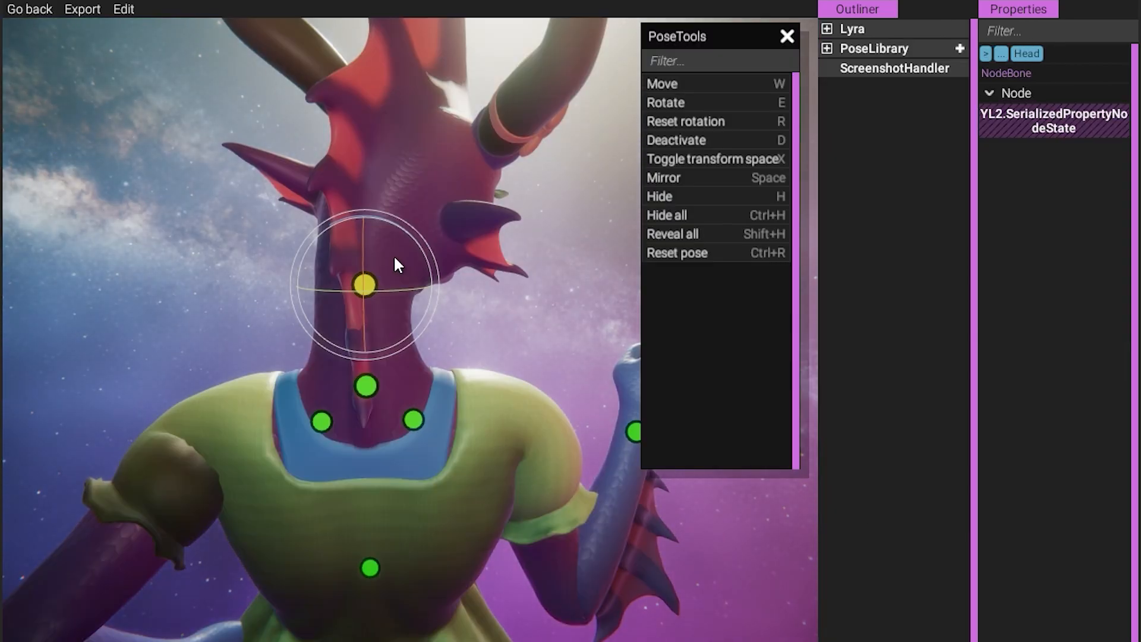
pyautogui.moveTo(396, 261)
pyautogui.mouseDown()
pyautogui.moveTo(516, 280)
pyautogui.moveTo(391, 272)
pyautogui.mouseUp()
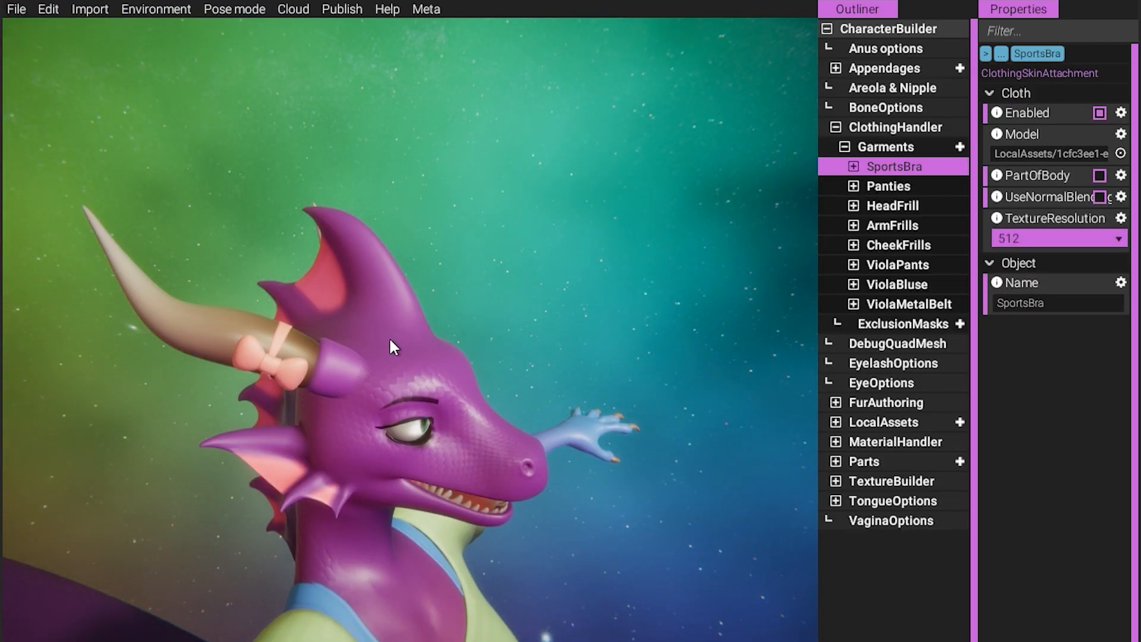
# Compare the HeadFrill garment with normal blending off and on, leaving it enabled
pyautogui.click(886, 204)
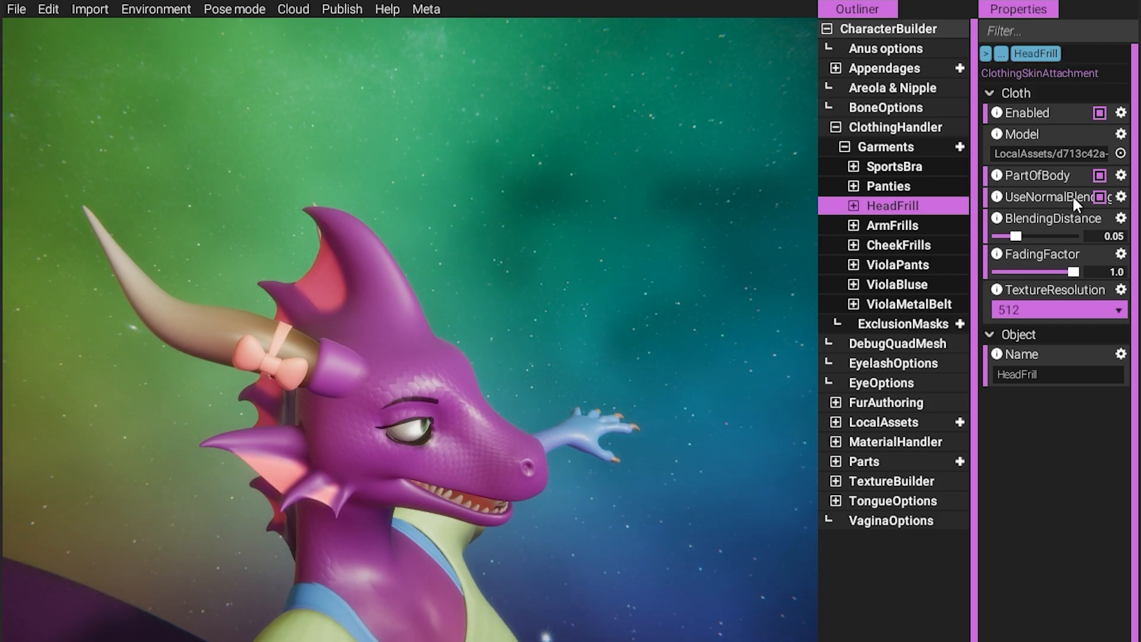
pyautogui.moveTo(402, 359); pyautogui.dragTo(316, 354, button='middle')
pyautogui.moveTo(413, 354); pyautogui.dragTo(618, 356, button='middle')
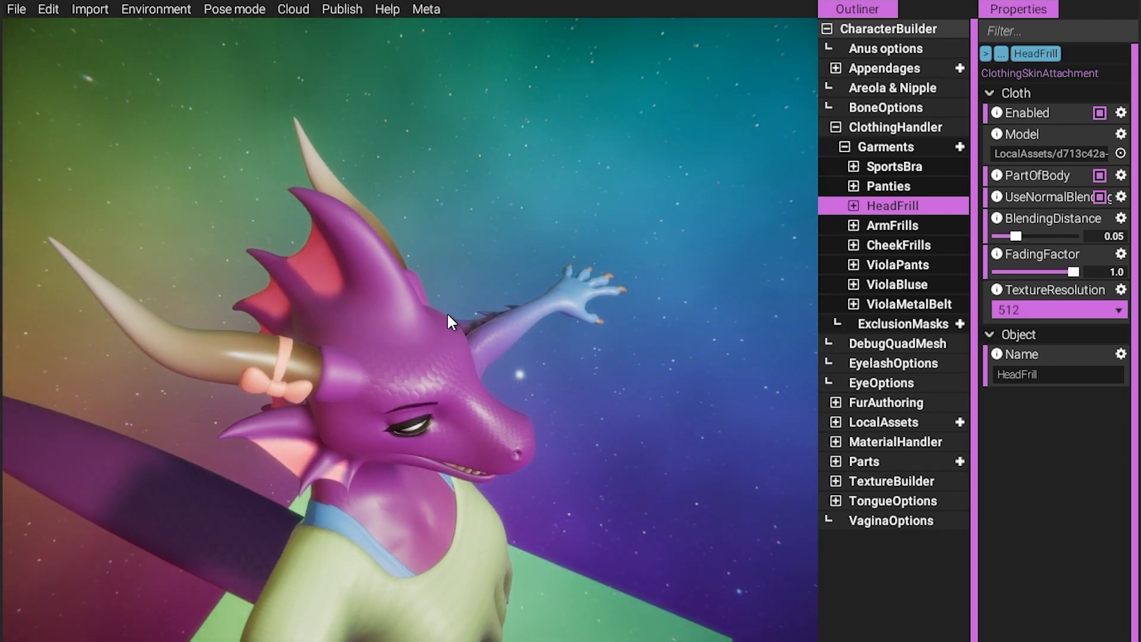
pyautogui.click(1098, 197)
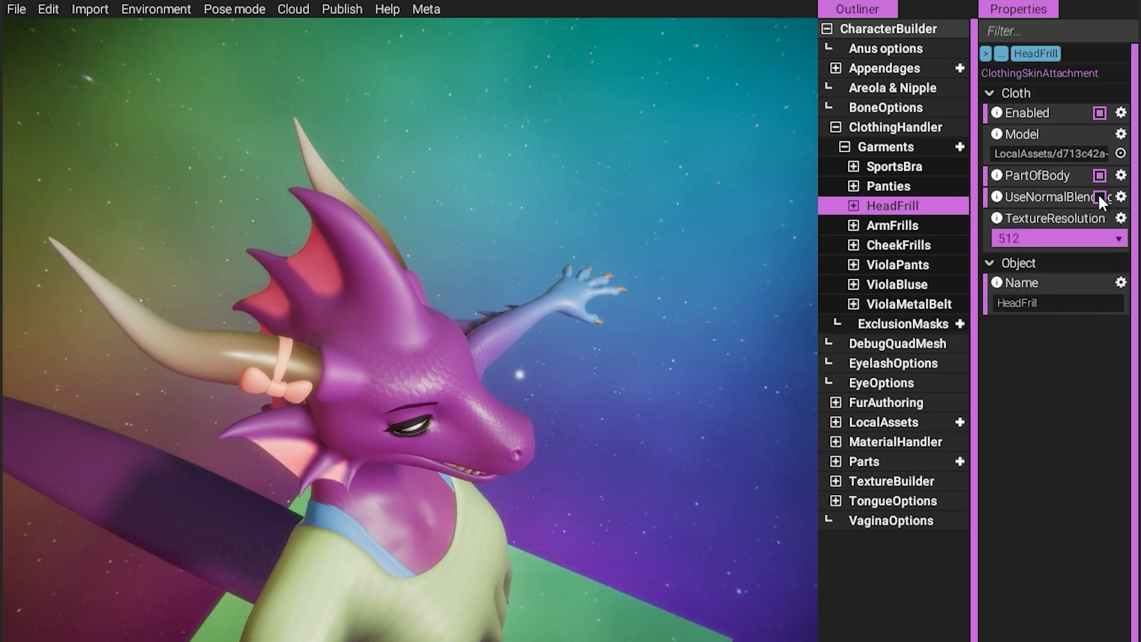
pyautogui.click(1098, 196)
pyautogui.click(1098, 197)
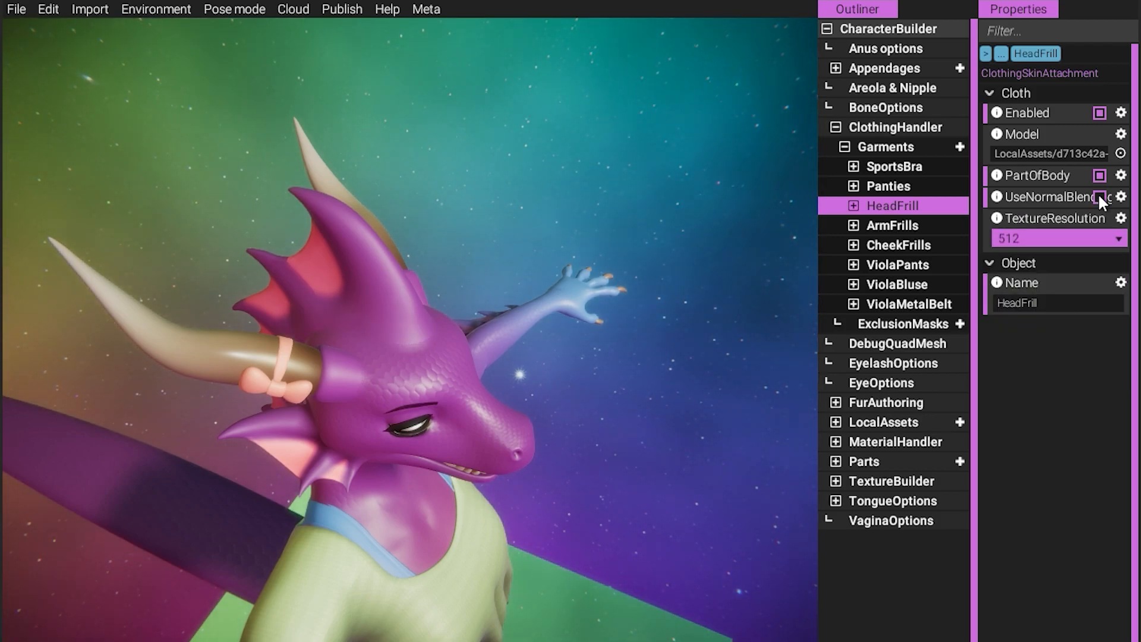
pyautogui.click(1098, 197)
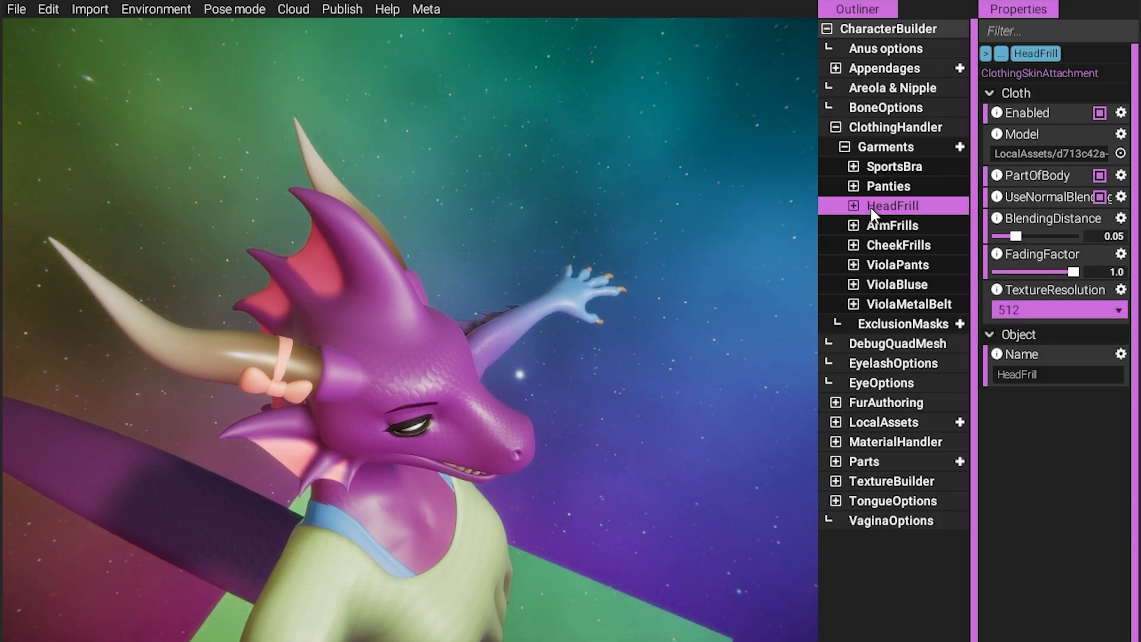
# Compare the HeadFrill material with its PixelOffset off and on, leaving it in use
pyautogui.click(853, 205)
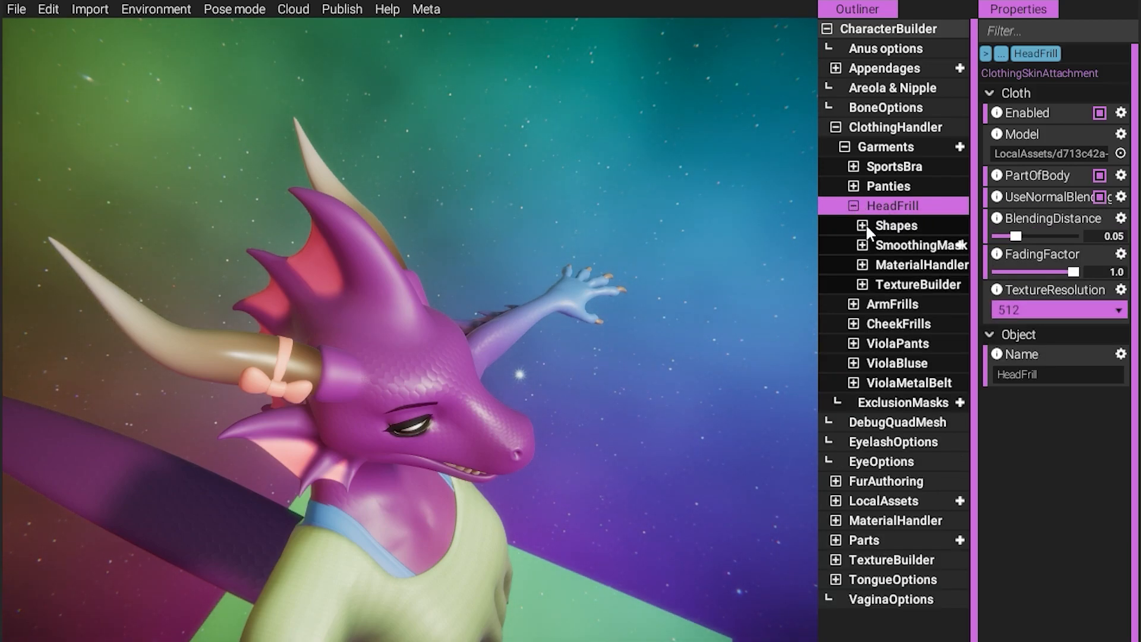
pyautogui.click(862, 264)
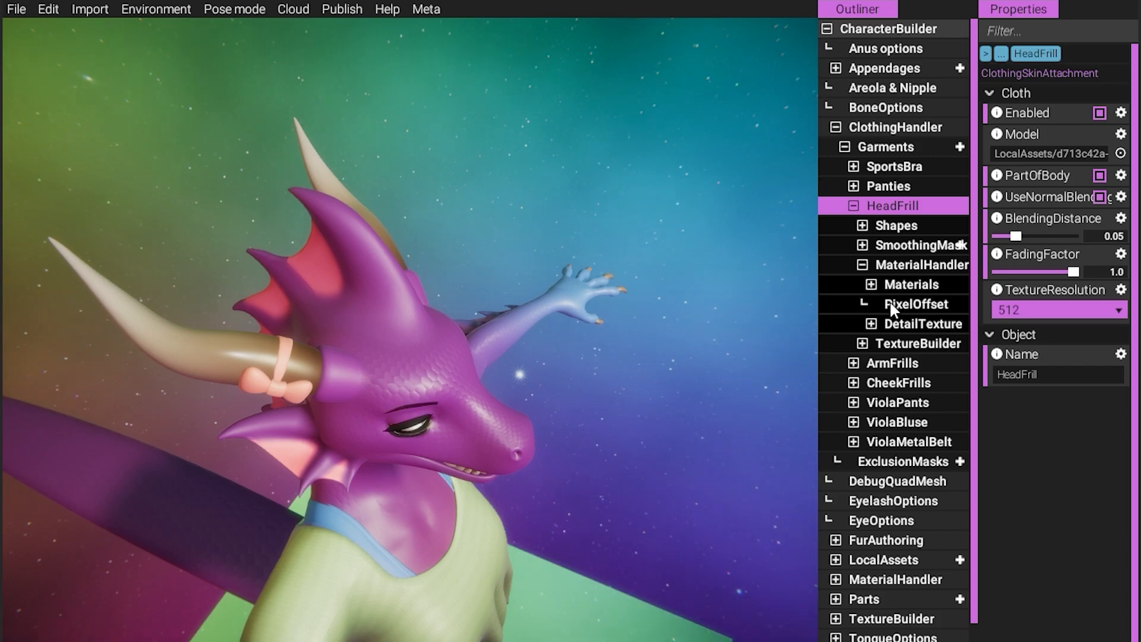
pyautogui.click(891, 305)
pyautogui.click(1101, 112)
pyautogui.click(1100, 112)
pyautogui.click(1100, 112)
pyautogui.click(1101, 112)
pyautogui.click(1100, 112)
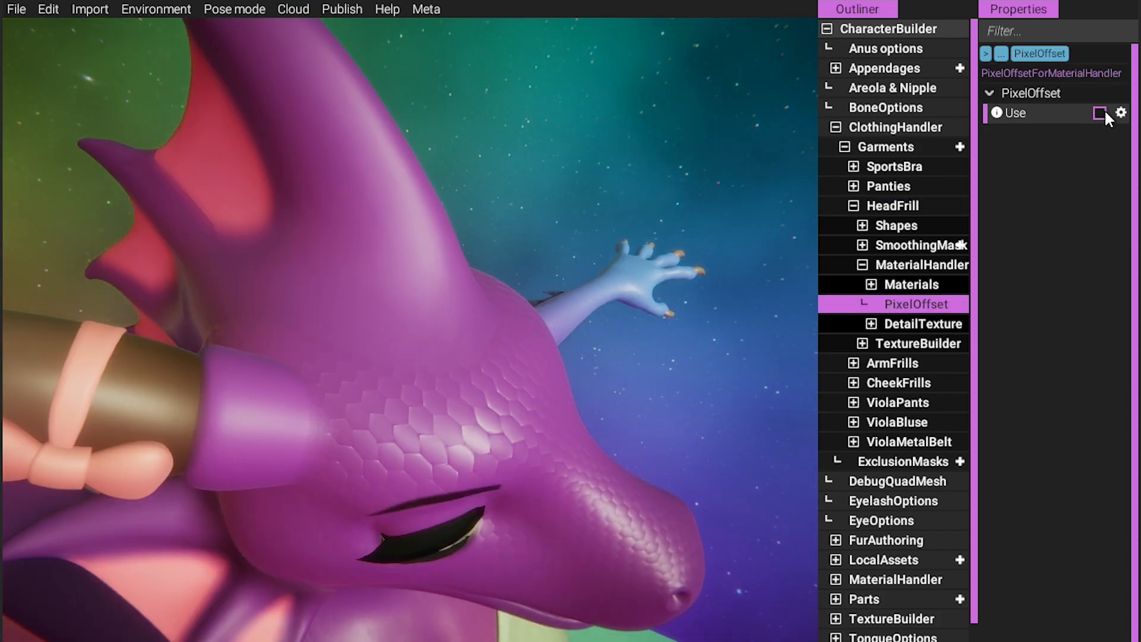
pyautogui.click(1101, 112)
# Compare the CheekFrills garment with normal blending off and on, leaving it enabled
pyautogui.click(853, 206)
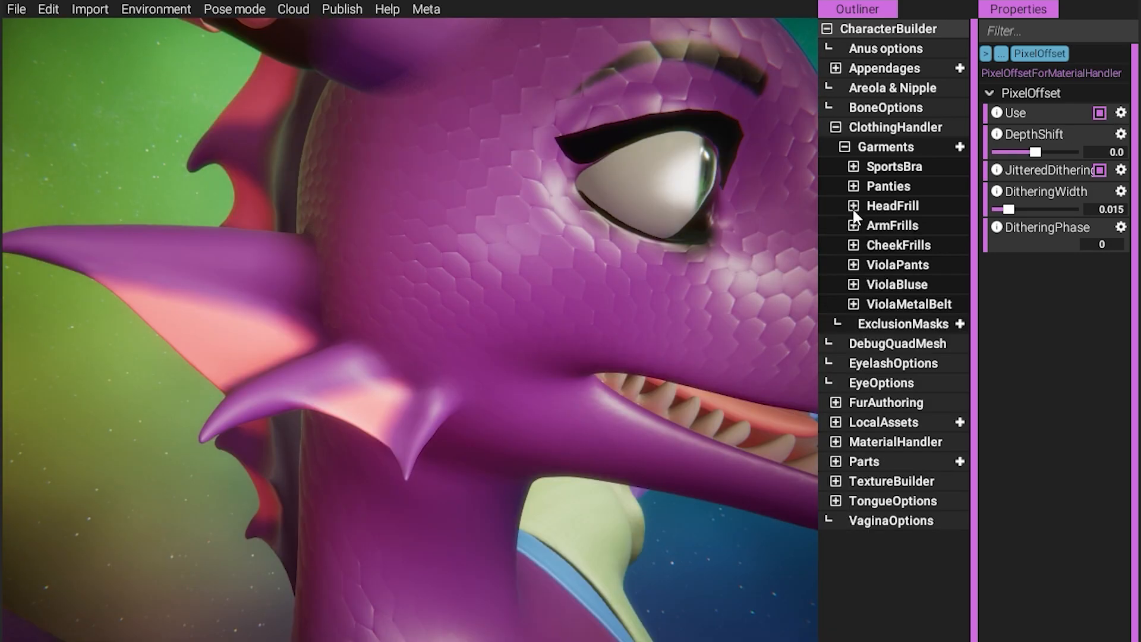
pyautogui.click(853, 245)
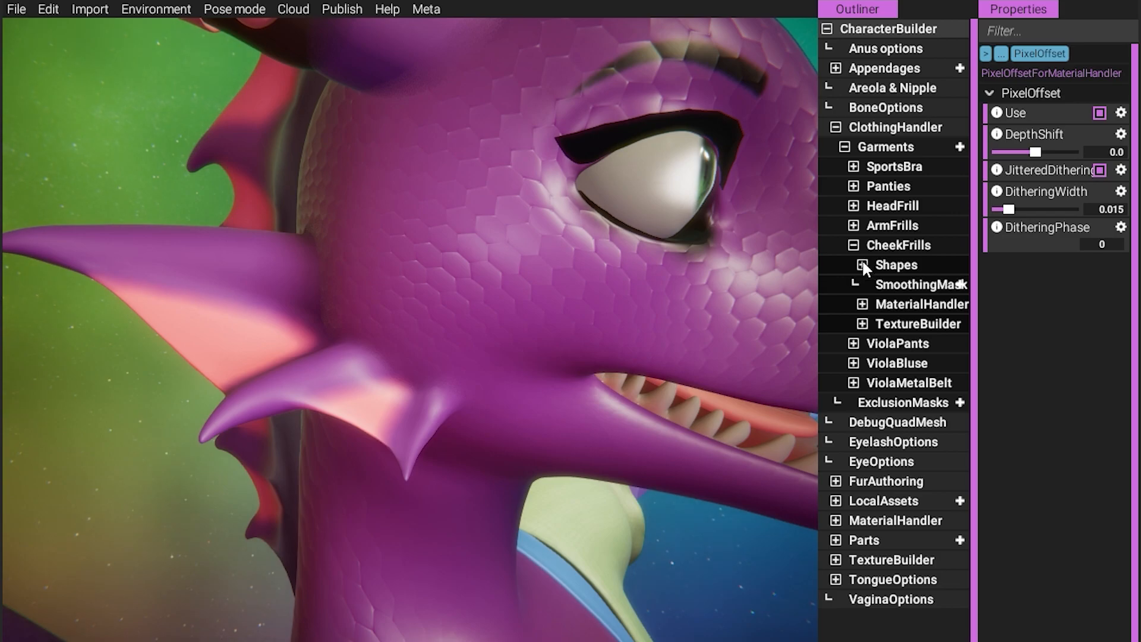
pyautogui.click(913, 246)
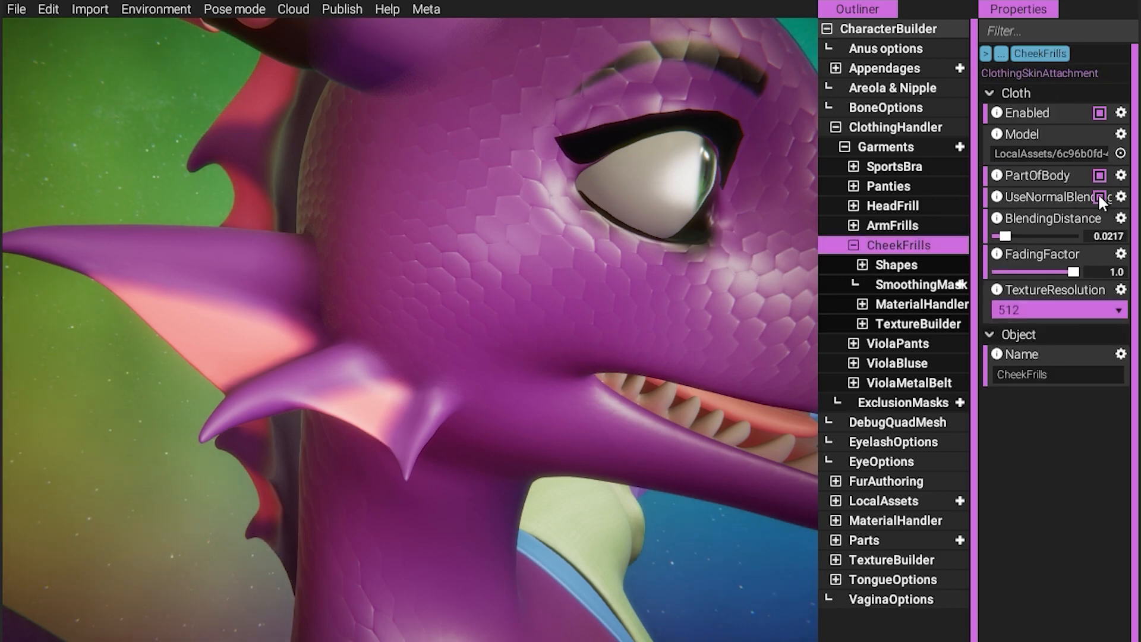
pyautogui.click(1096, 193)
pyautogui.click(1096, 192)
pyautogui.click(1097, 192)
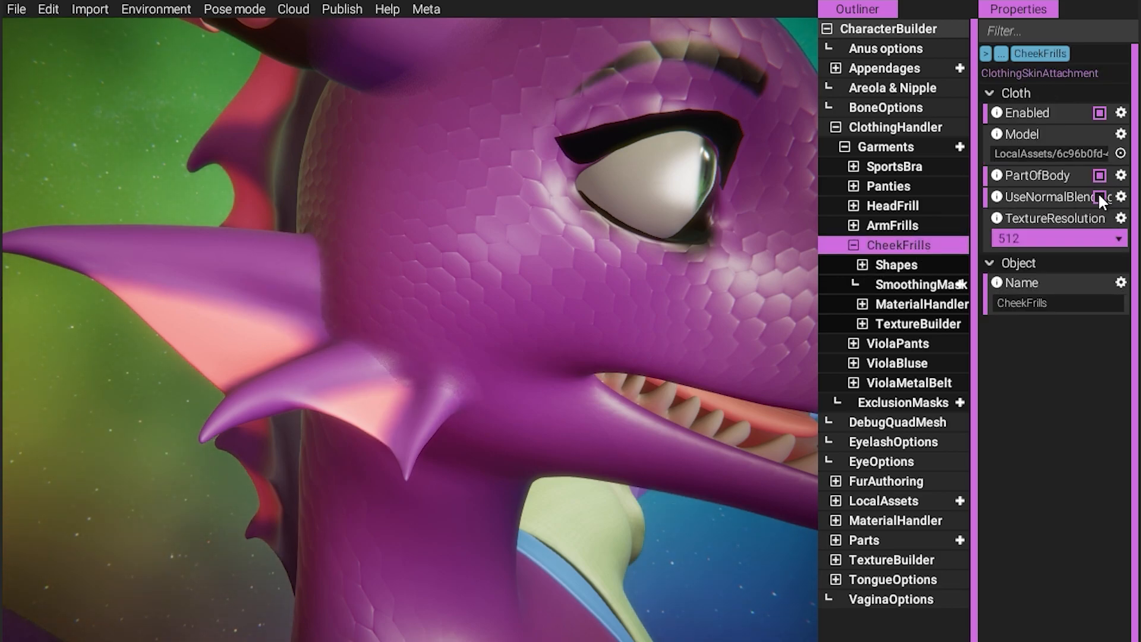
pyautogui.click(1096, 195)
# Compare the CheekFrills material with its PixelOffset on and off, leaving it unused
pyautogui.click(860, 304)
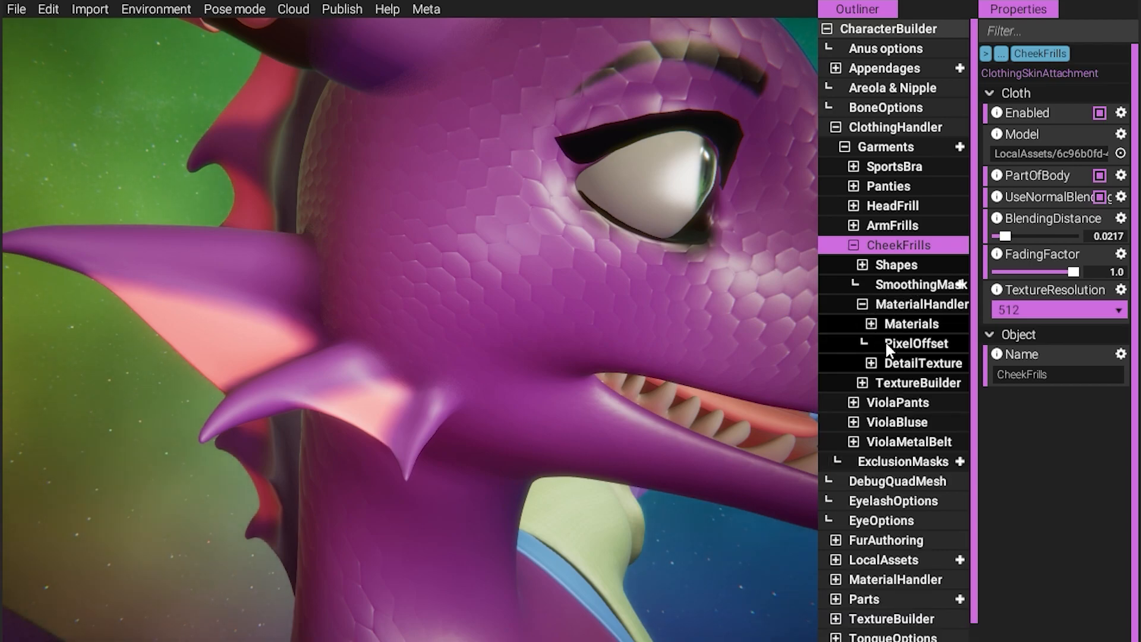
pyautogui.click(885, 343)
pyautogui.click(1098, 113)
pyautogui.click(1098, 113)
pyautogui.click(1097, 113)
pyautogui.click(1098, 112)
pyautogui.scroll(-5, 624, 248)
pyautogui.moveTo(624, 248); pyautogui.dragTo(550, 241)
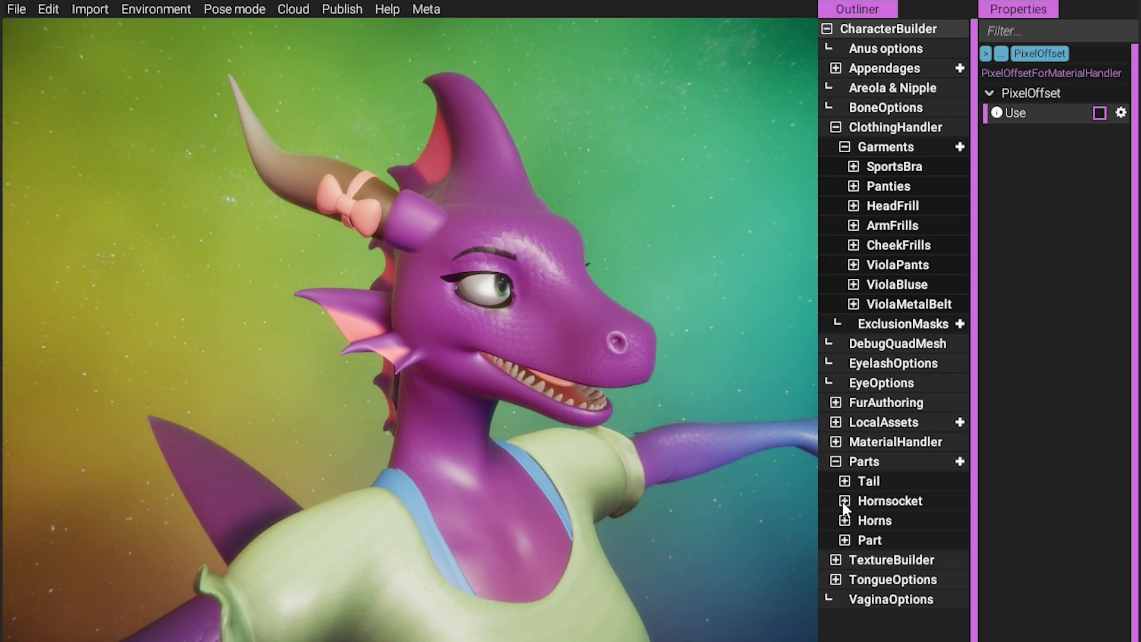
# Compare the Hornsocket part's material with its PixelOffset off and on, leave it in use, and collapse the parts
pyautogui.click(844, 500)
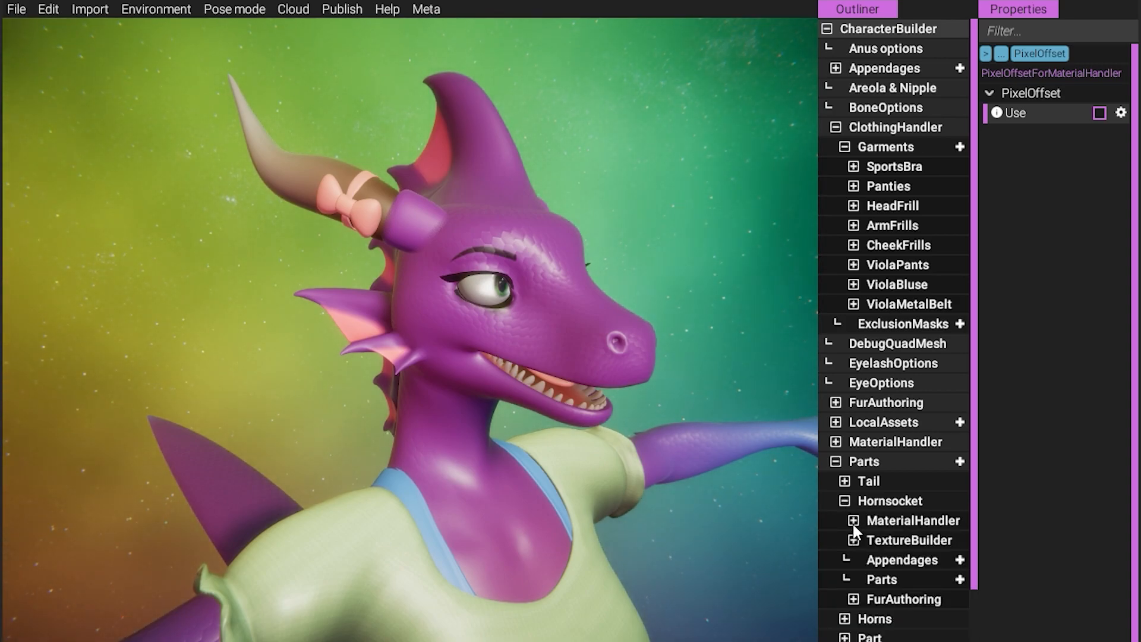
pyautogui.click(854, 521)
pyautogui.click(884, 557)
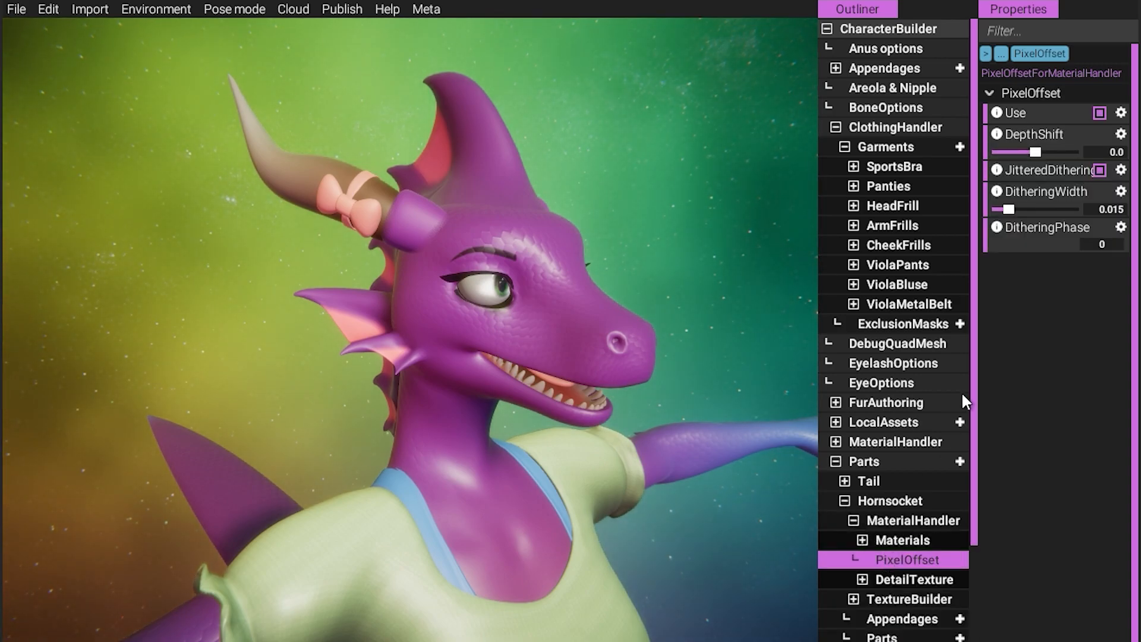
pyautogui.click(1099, 110)
pyautogui.click(1099, 110)
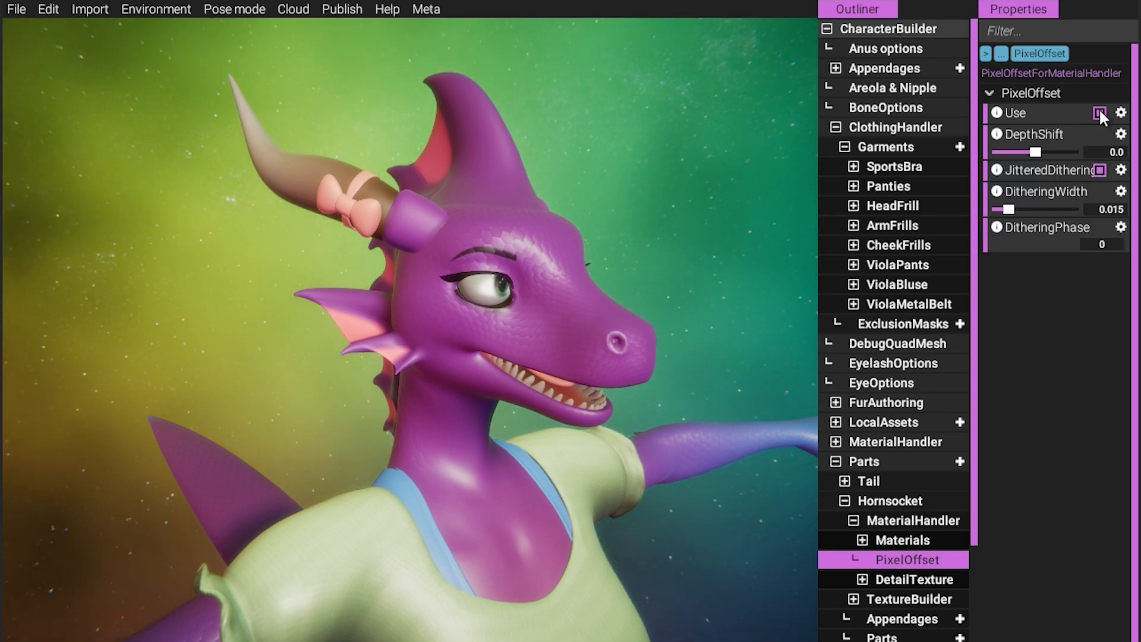
pyautogui.click(1099, 111)
pyautogui.click(1099, 112)
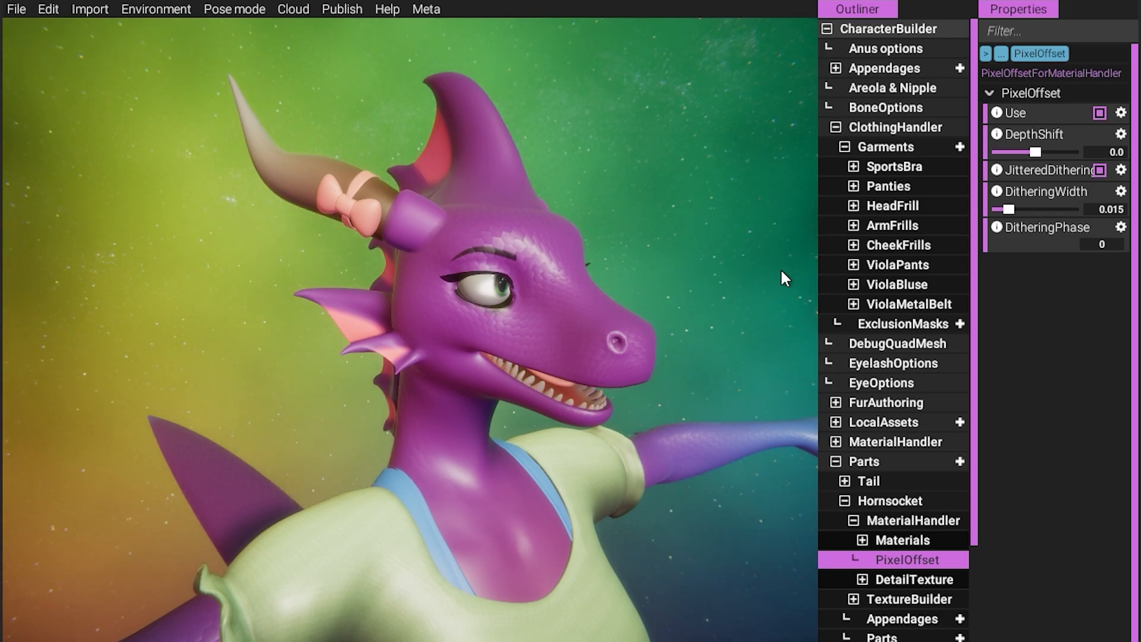
pyautogui.click(836, 461)
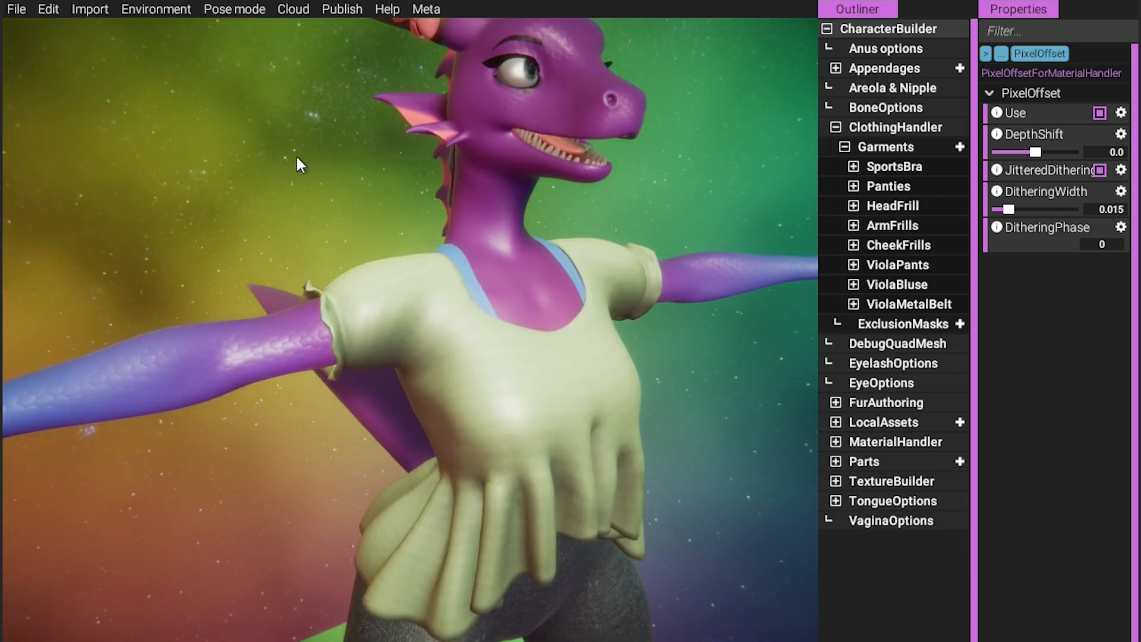
# Switch to pose mode and adjust the RightHand node of the dragon's raised hand
pyautogui.click(250, 8)
pyautogui.click(291, 440)
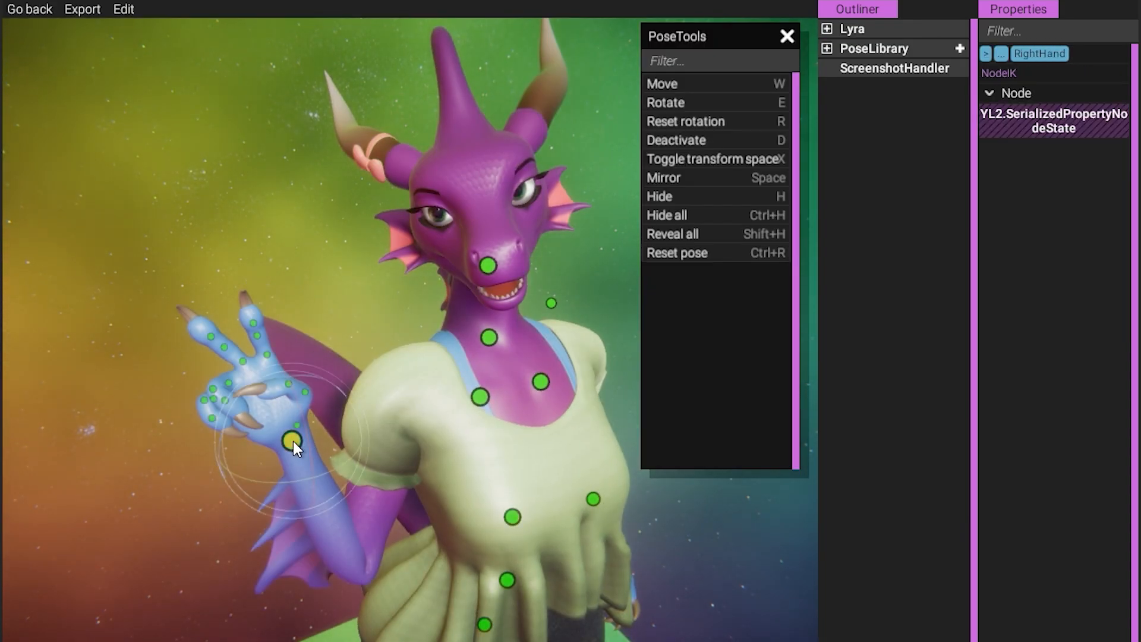
pyautogui.moveTo(288, 442); pyautogui.dragTo(153, 325)
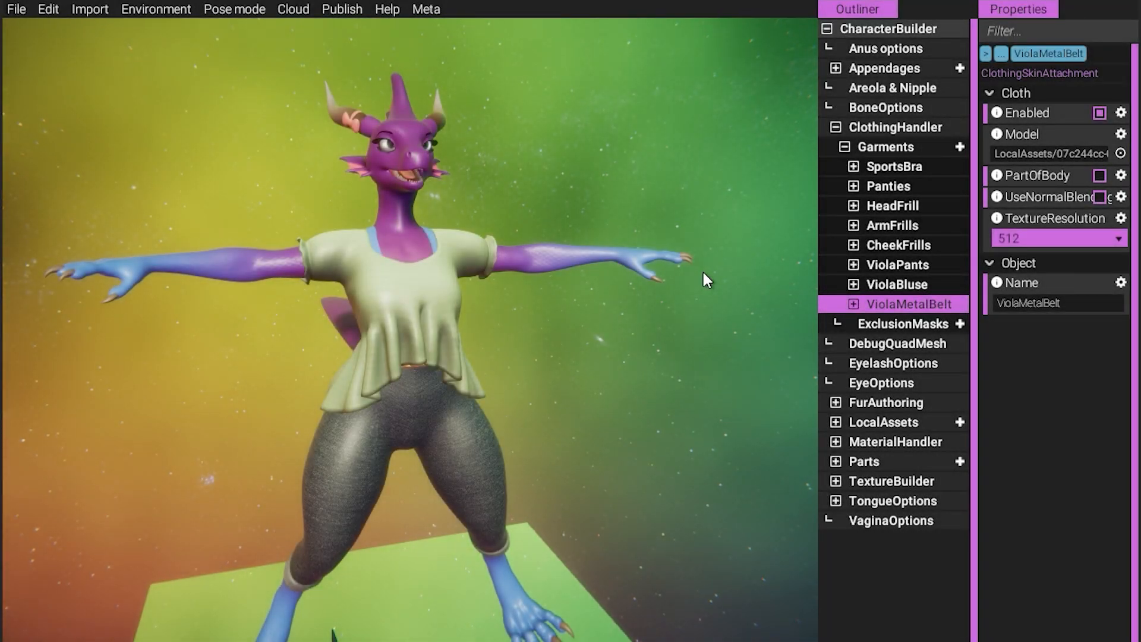
# Delete the ViolaMetalBelt, ViolaBluse and ViolaPants garments from the character
pyautogui.rightClick(924, 300)
pyautogui.click(981, 414)
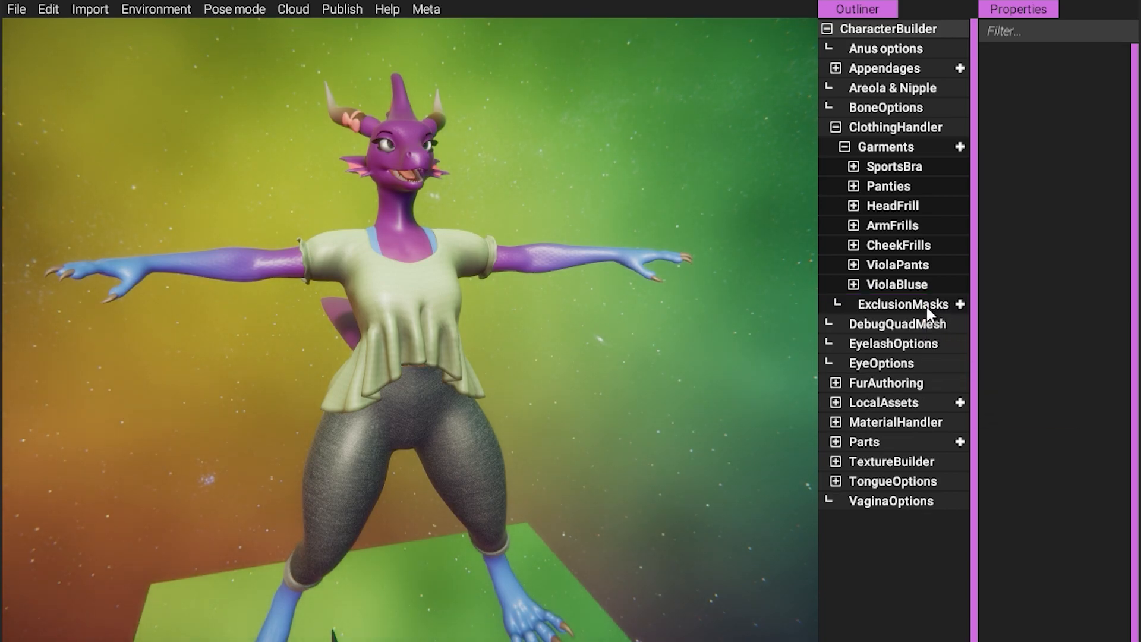
pyautogui.rightClick(911, 284)
pyautogui.click(950, 395)
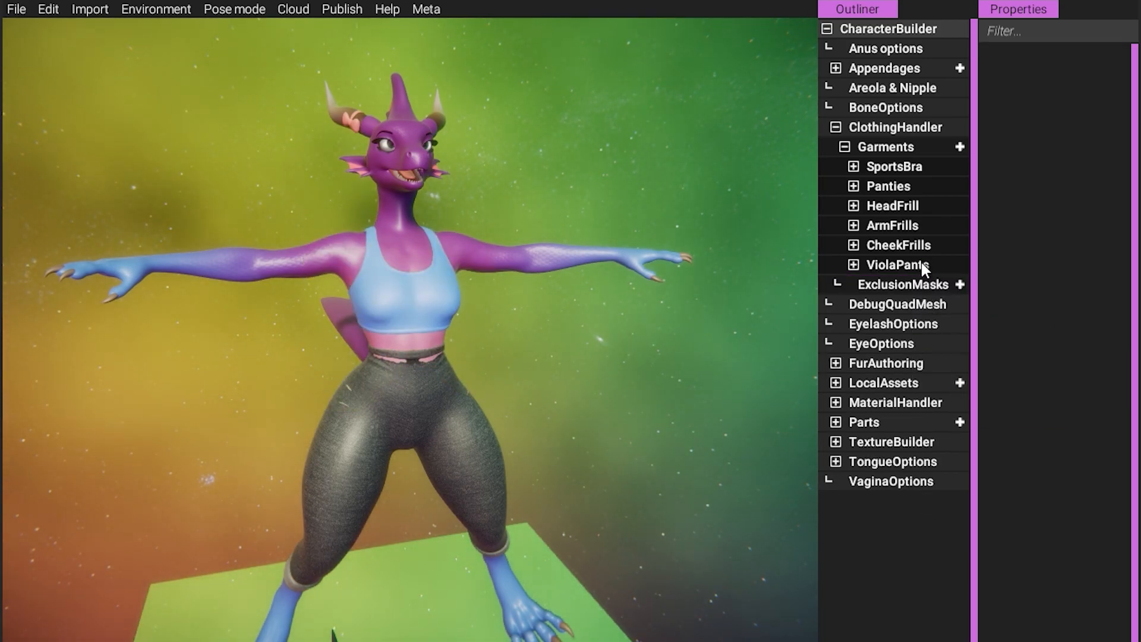
pyautogui.rightClick(922, 264)
pyautogui.click(988, 378)
# Delete the CheekFrills, ArmFrills and HeadFrill garments from the character
pyautogui.rightClick(929, 244)
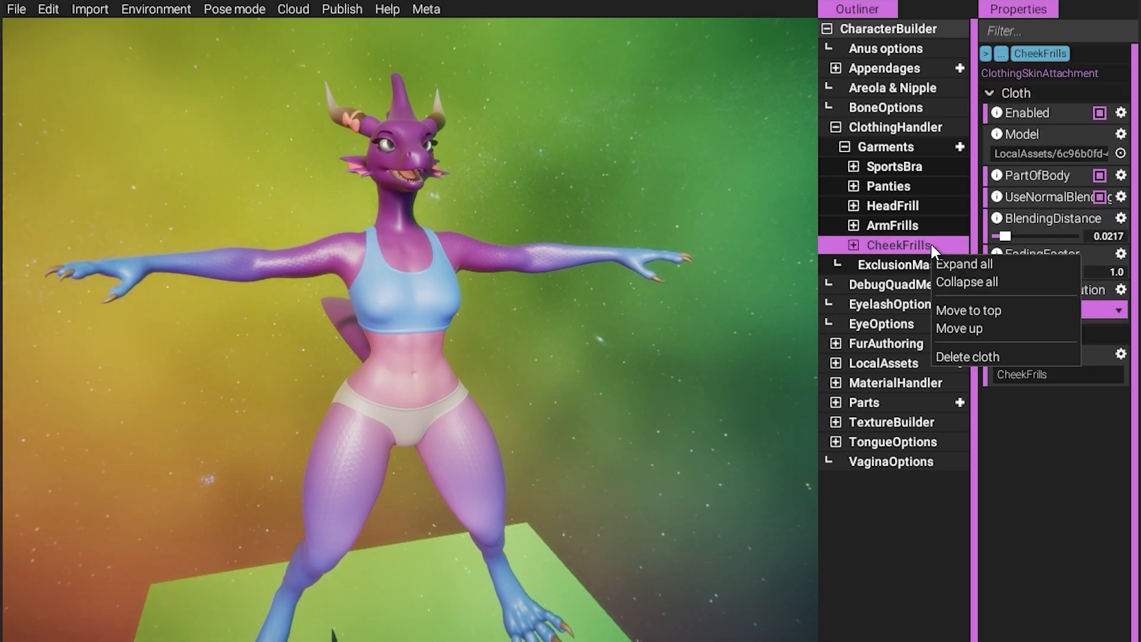
pyautogui.click(978, 355)
pyautogui.rightClick(917, 223)
pyautogui.click(993, 316)
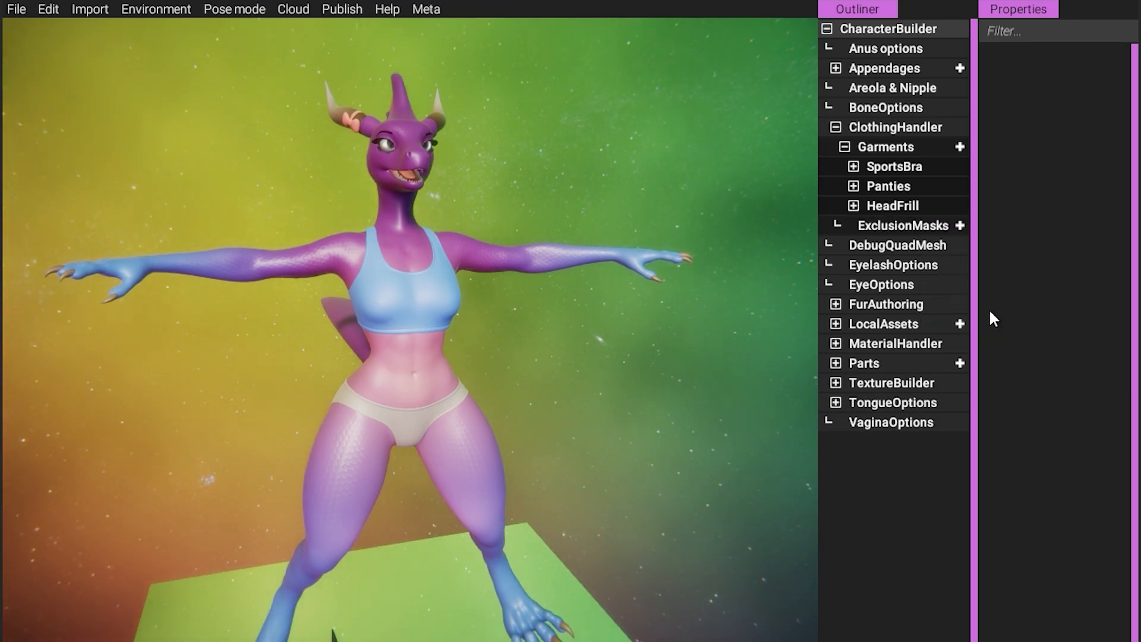
pyautogui.rightClick(922, 205)
pyautogui.click(978, 318)
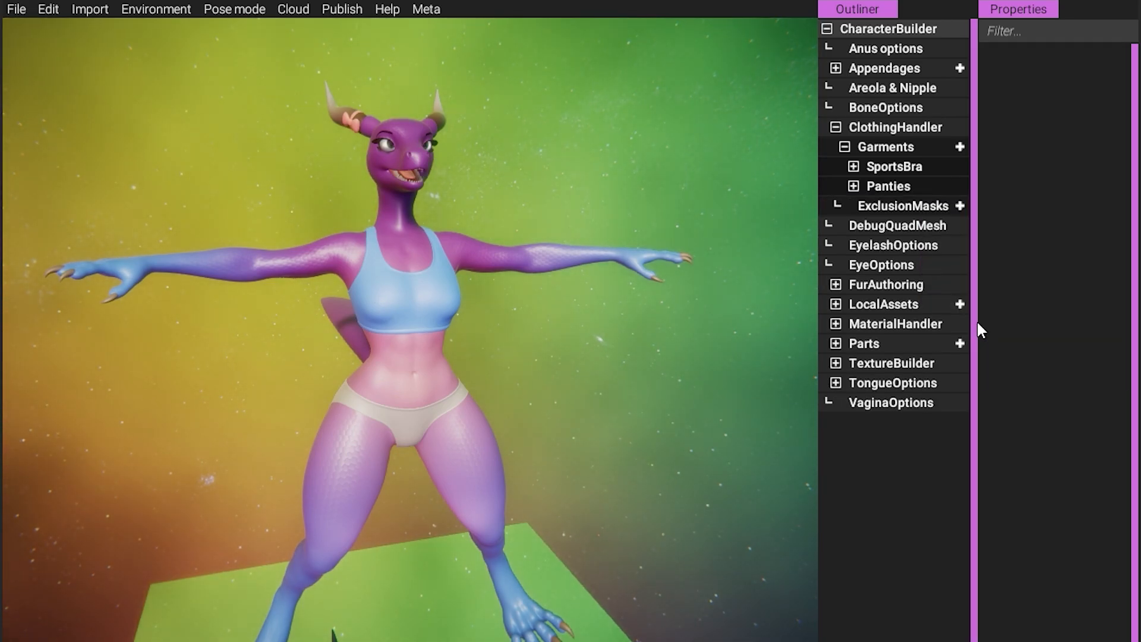
# Add a new garment to the clothing handler and open the bind pose editor for its Basis shape
pyautogui.click(864, 343)
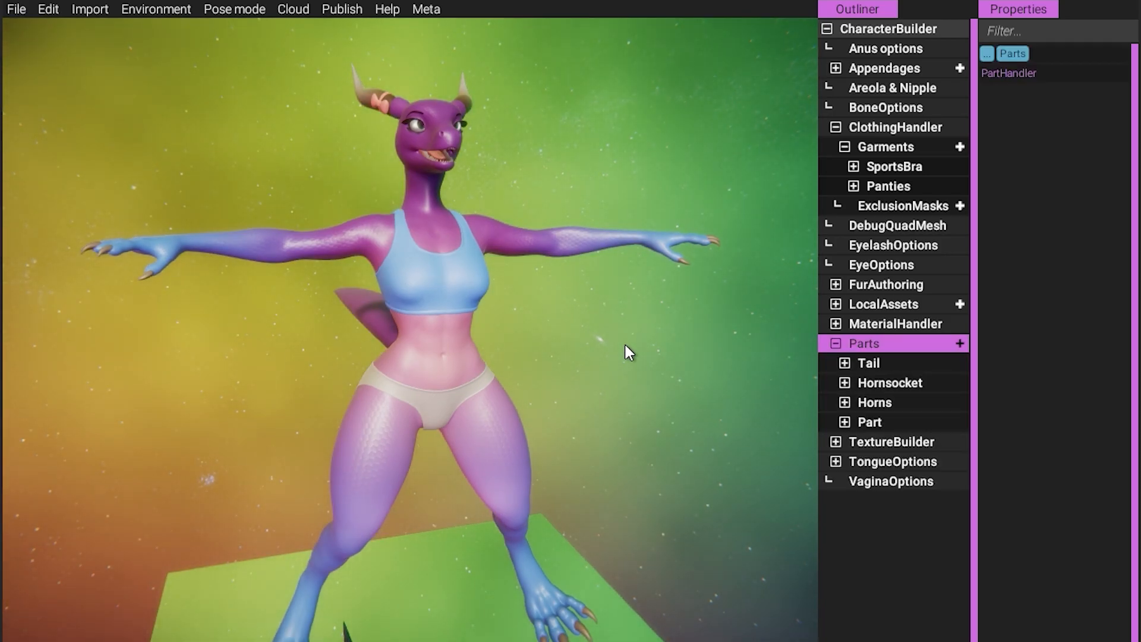
pyautogui.click(960, 147)
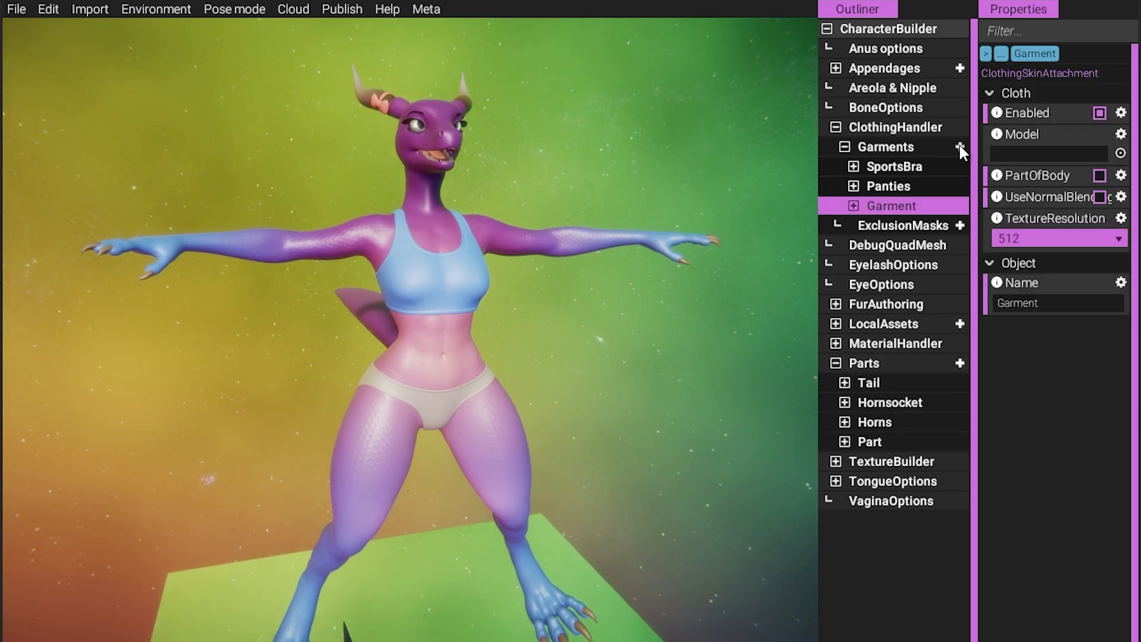
pyautogui.click(854, 206)
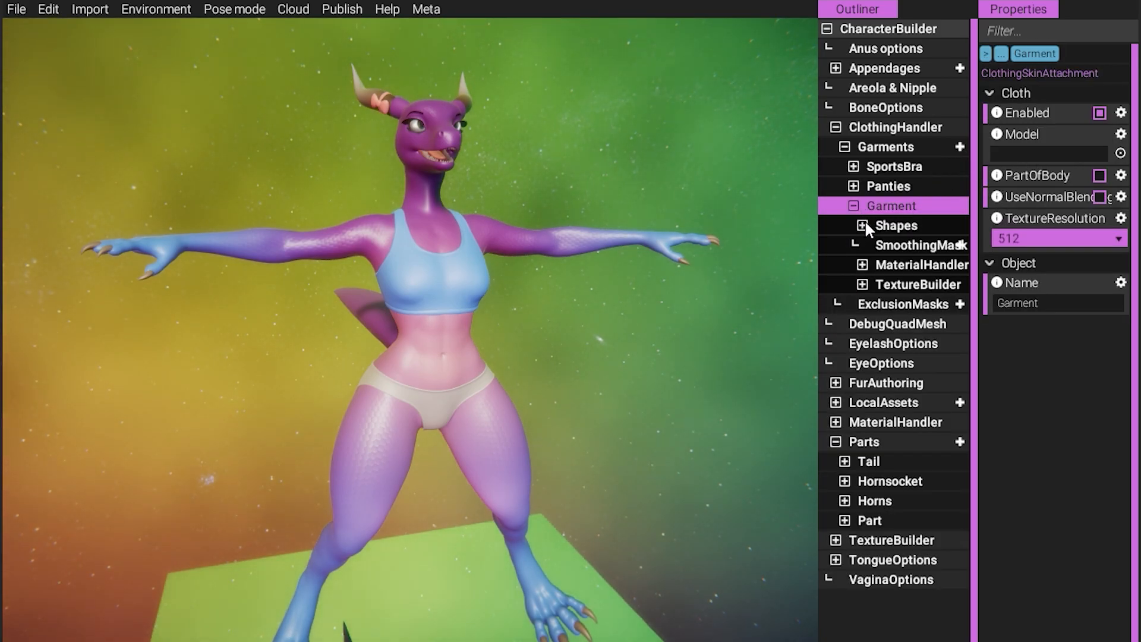
pyautogui.click(862, 225)
pyautogui.click(922, 242)
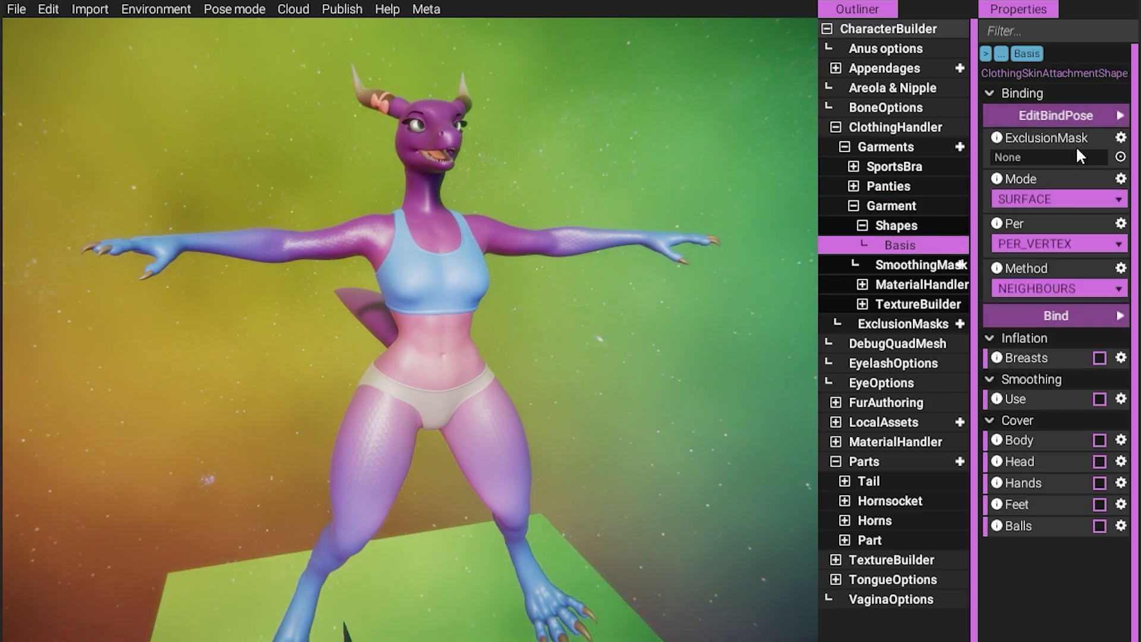
pyautogui.click(1099, 115)
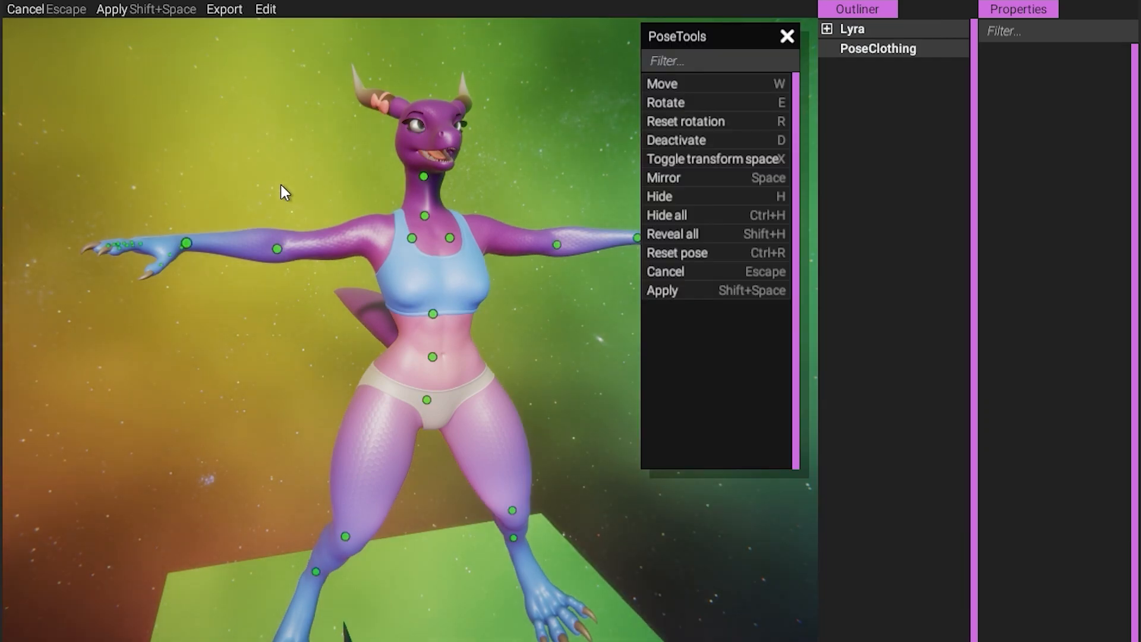
# Move the PoseTools window aside and export the posed character to the desktop as my_character.obj
pyautogui.moveTo(697, 37); pyautogui.dragTo(767, 4)
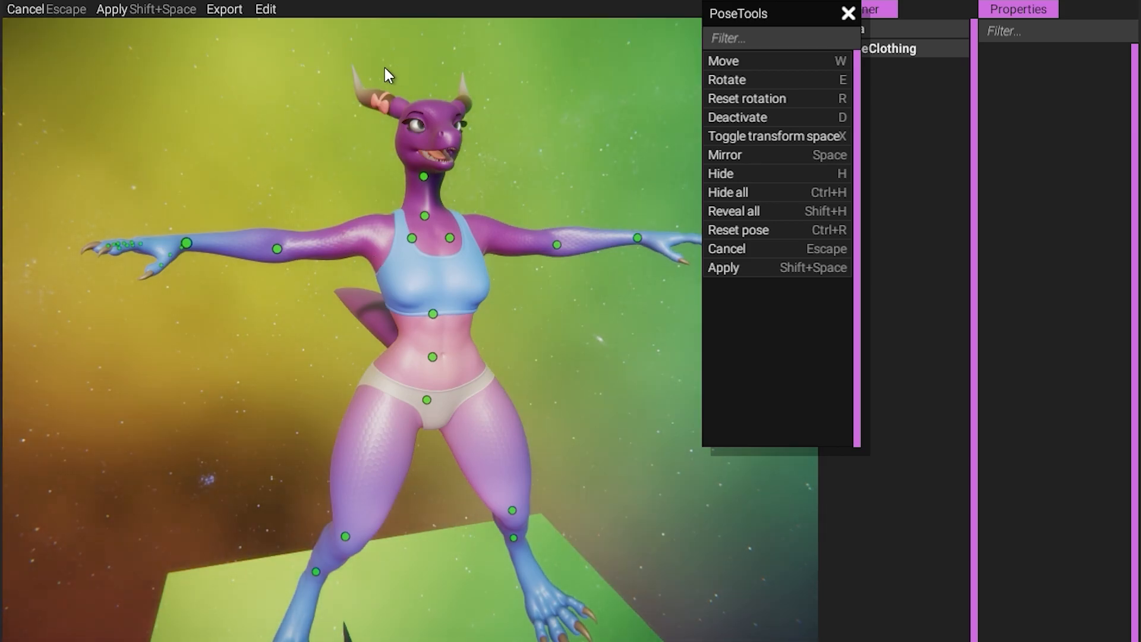
pyautogui.click(234, 12)
pyautogui.click(285, 27)
pyautogui.click(998, 384)
pyautogui.click(624, 291)
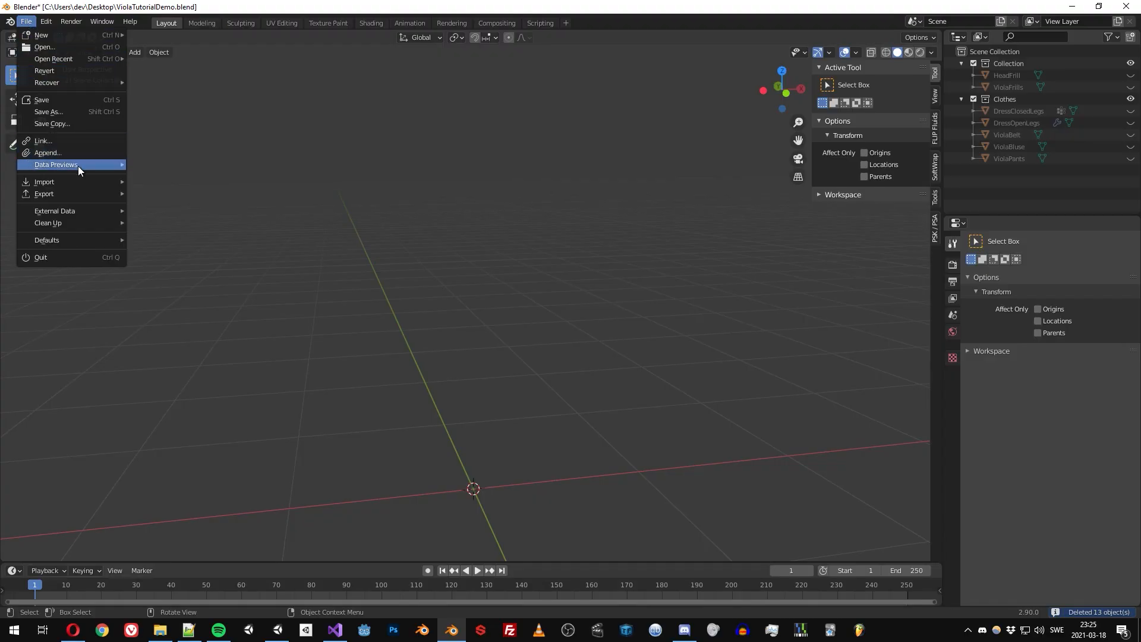
# Switch to Blender and import my_character.obj from the desktop as a Wavefront model
pyautogui.moveTo(82, 184)
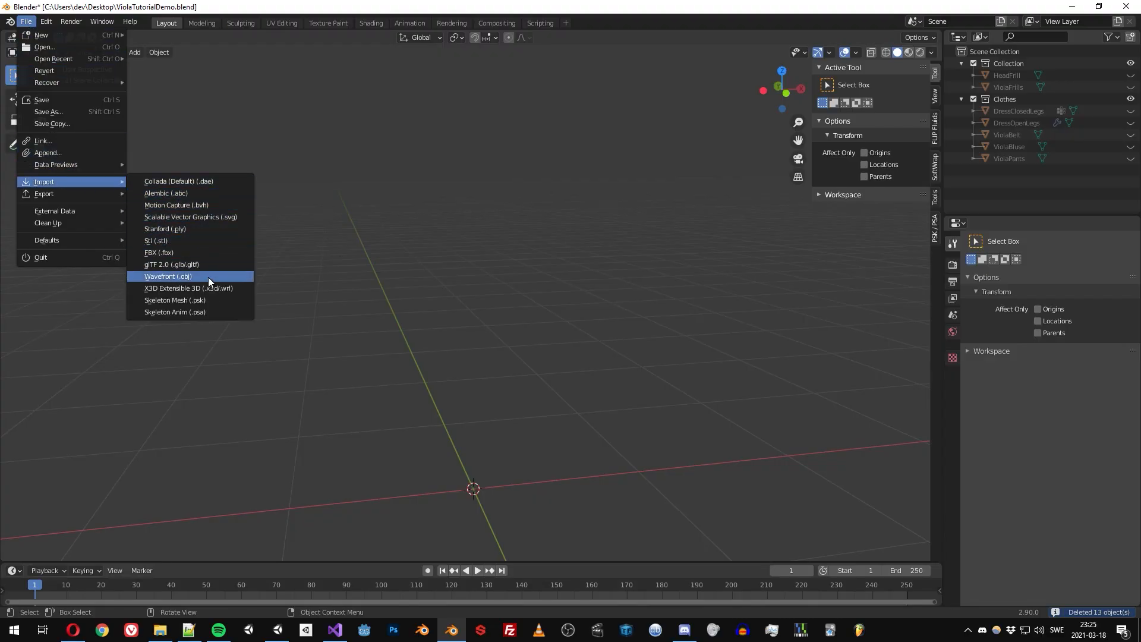
pyautogui.click(168, 276)
pyautogui.click(764, 170)
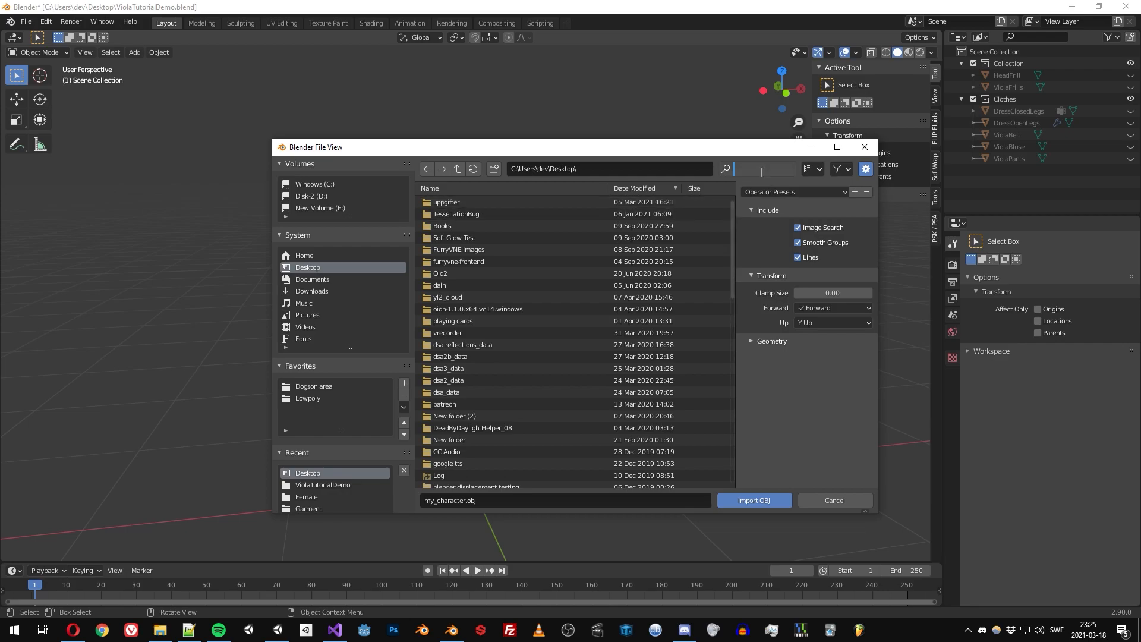
pyautogui.write('my')
pyautogui.press('Return')
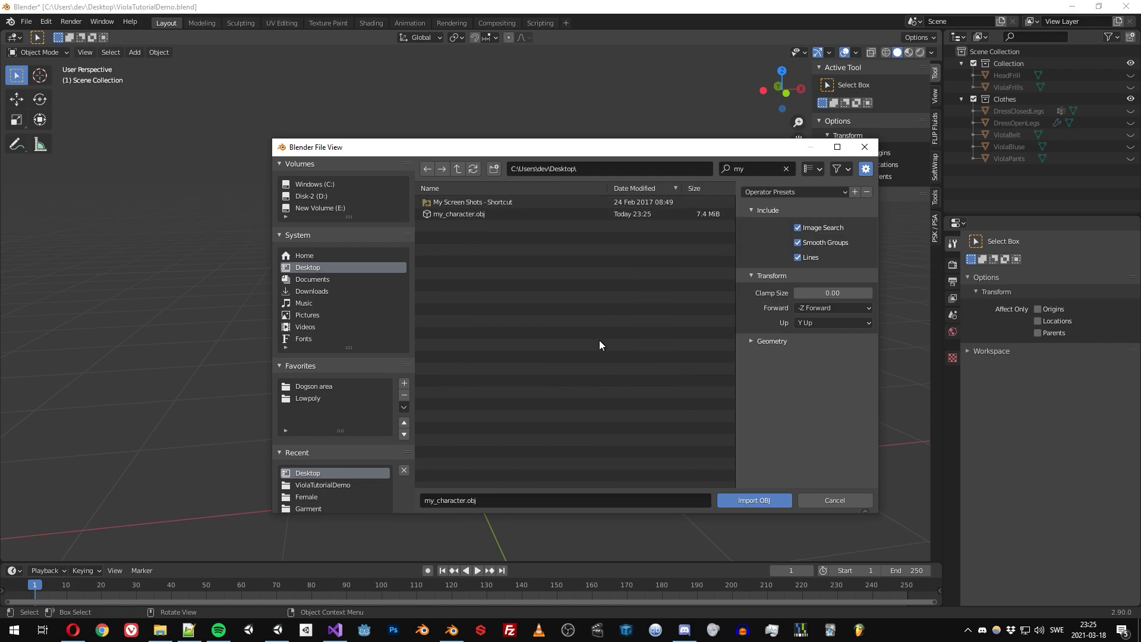
pyautogui.click(769, 498)
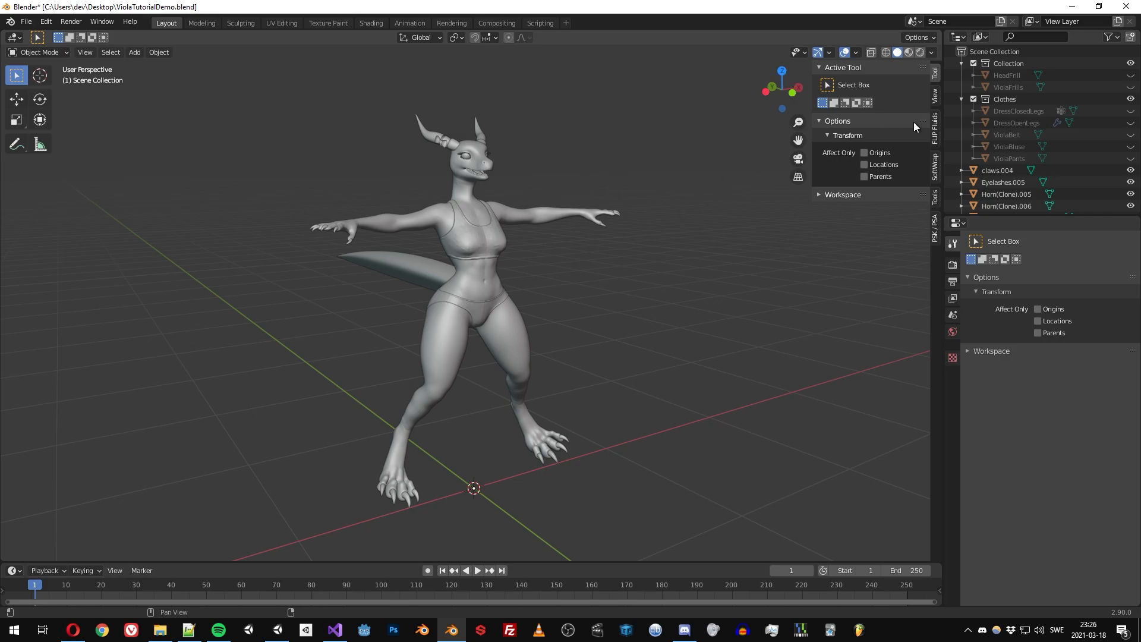
# Unhide ViolaBluse and ViolaPants, check their fit on the imported body, and leave nothing selected
pyautogui.click(1130, 146)
pyautogui.click(1129, 158)
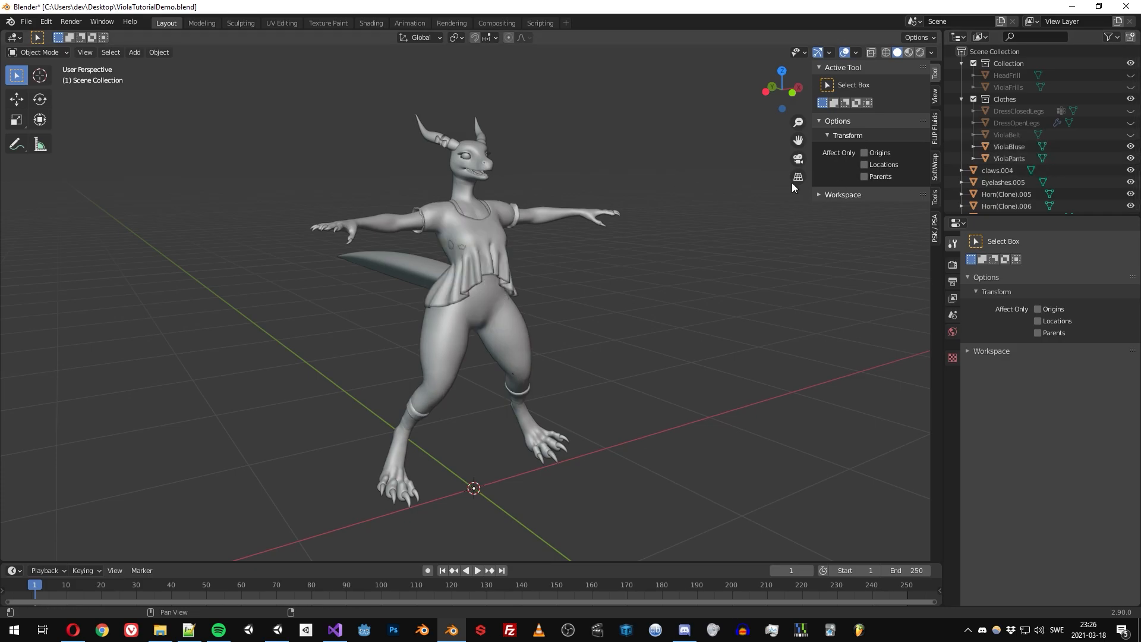
pyautogui.moveTo(469, 244); pyautogui.dragTo(493, 240, button='middle')
pyautogui.click(494, 240)
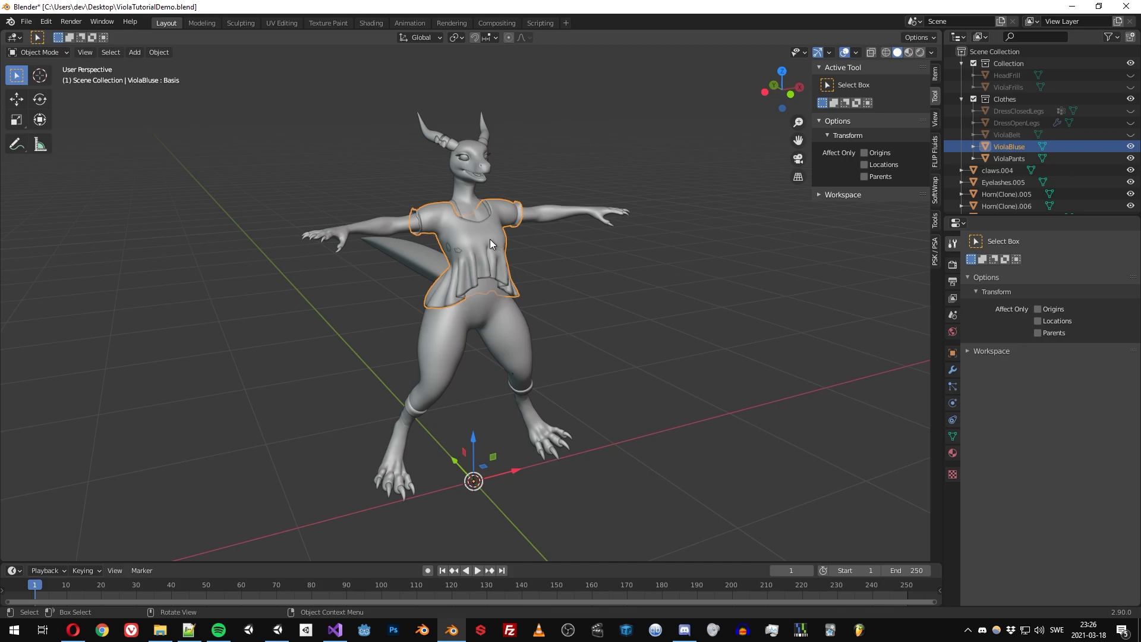
pyautogui.hotkey('alt', 'a')
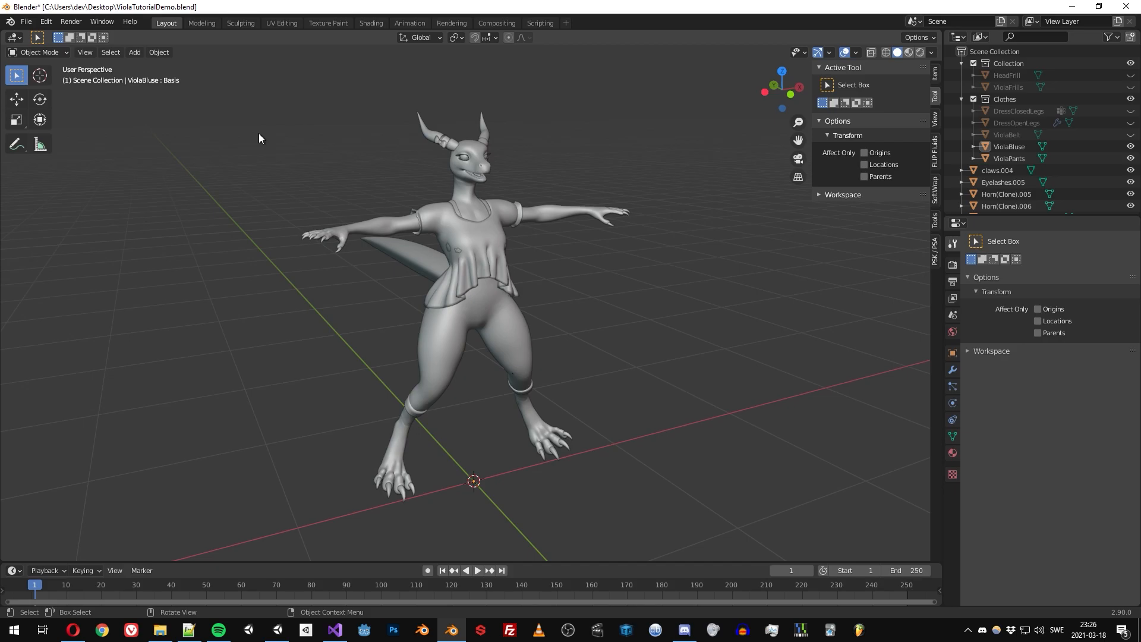
# Install the furryvne_cloth_export.py add-on from the desktop through the Blender preferences
pyautogui.click(46, 22)
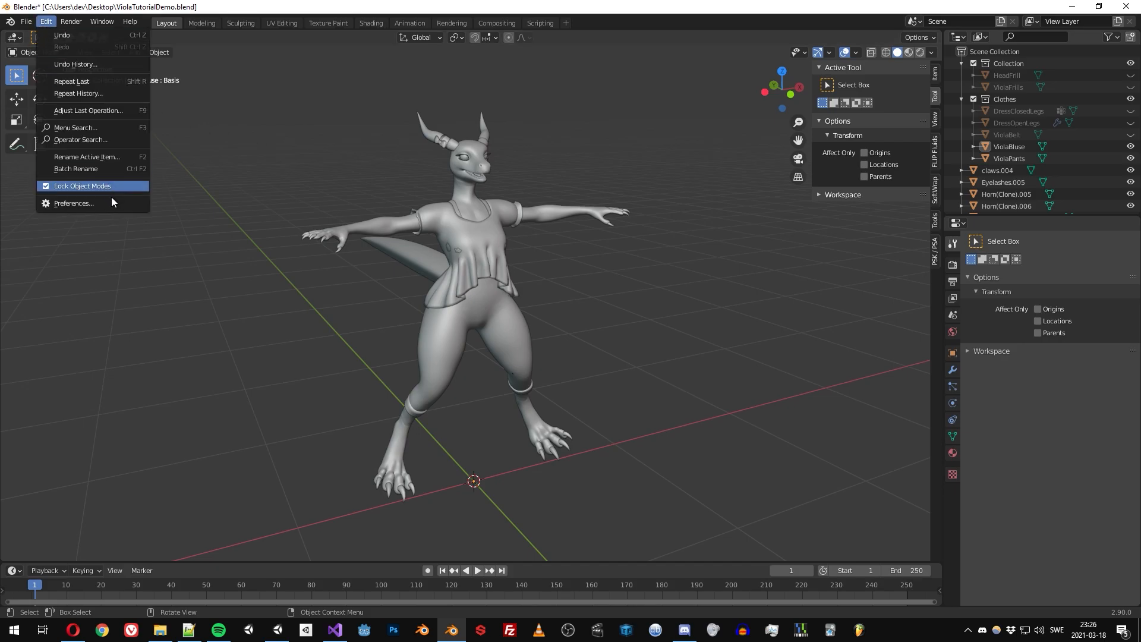
pyautogui.click(115, 202)
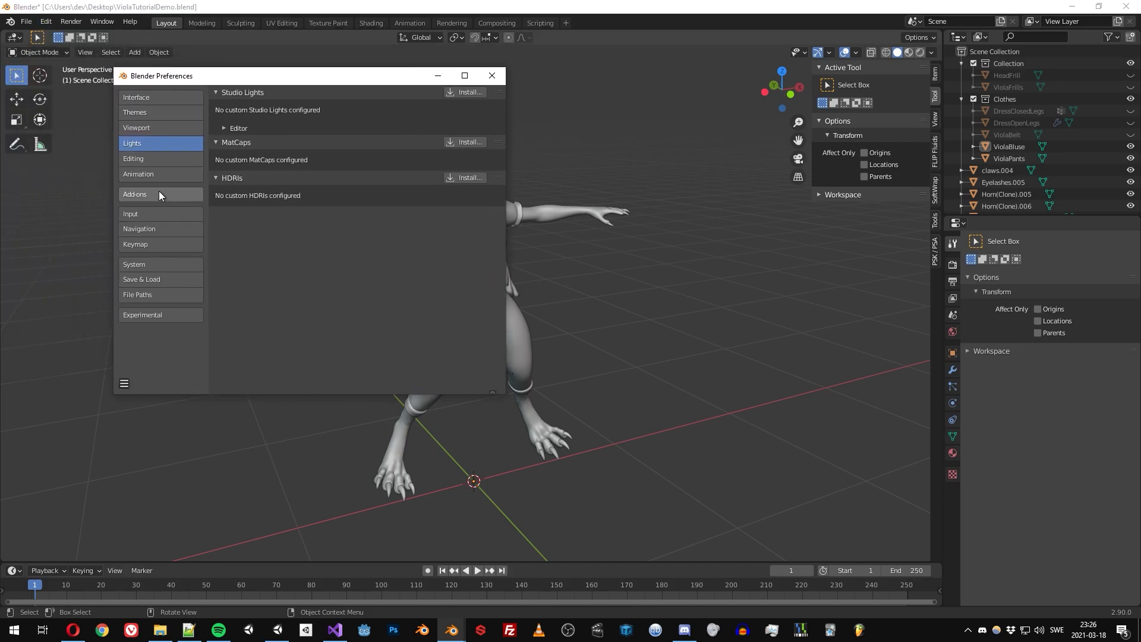
pyautogui.click(165, 190)
pyautogui.click(416, 96)
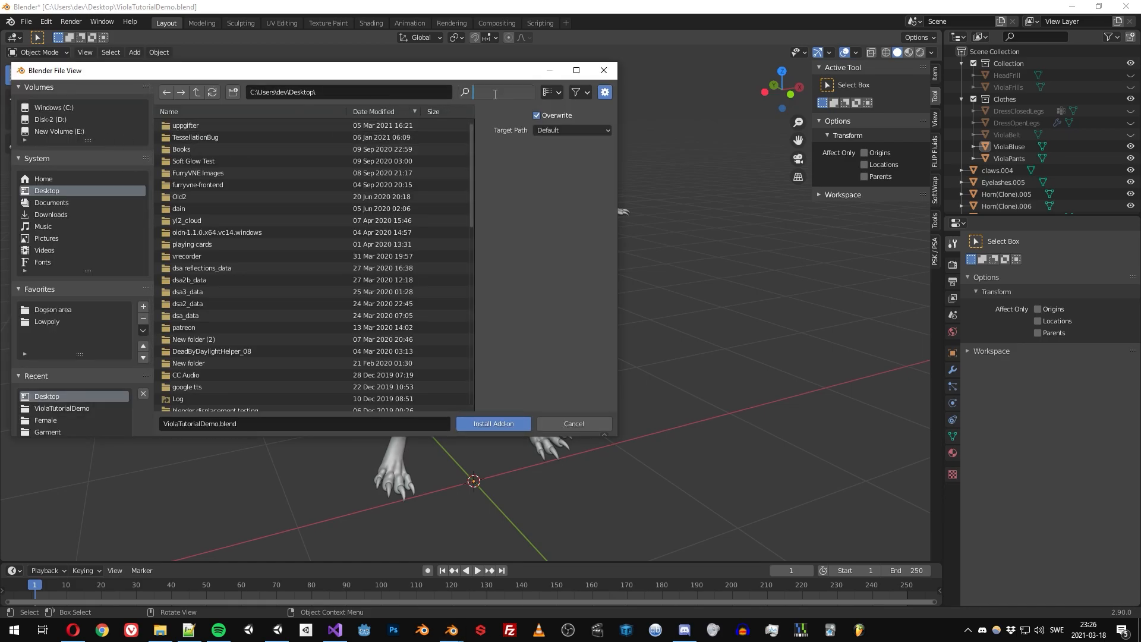
pyautogui.write('furry')
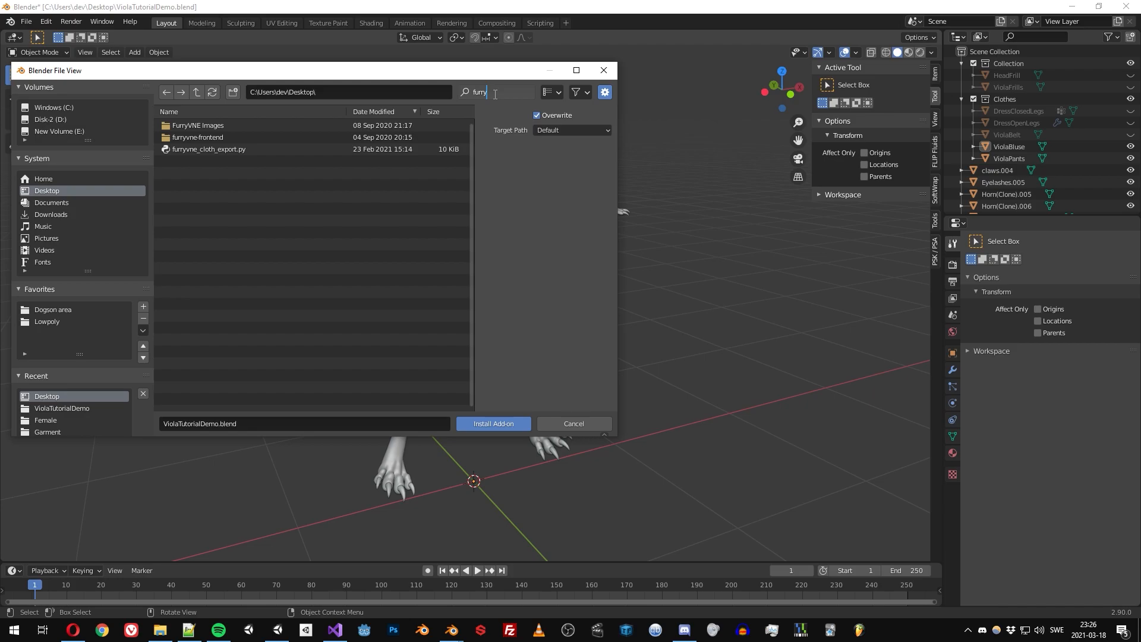
pyautogui.click(250, 149)
pyautogui.click(513, 425)
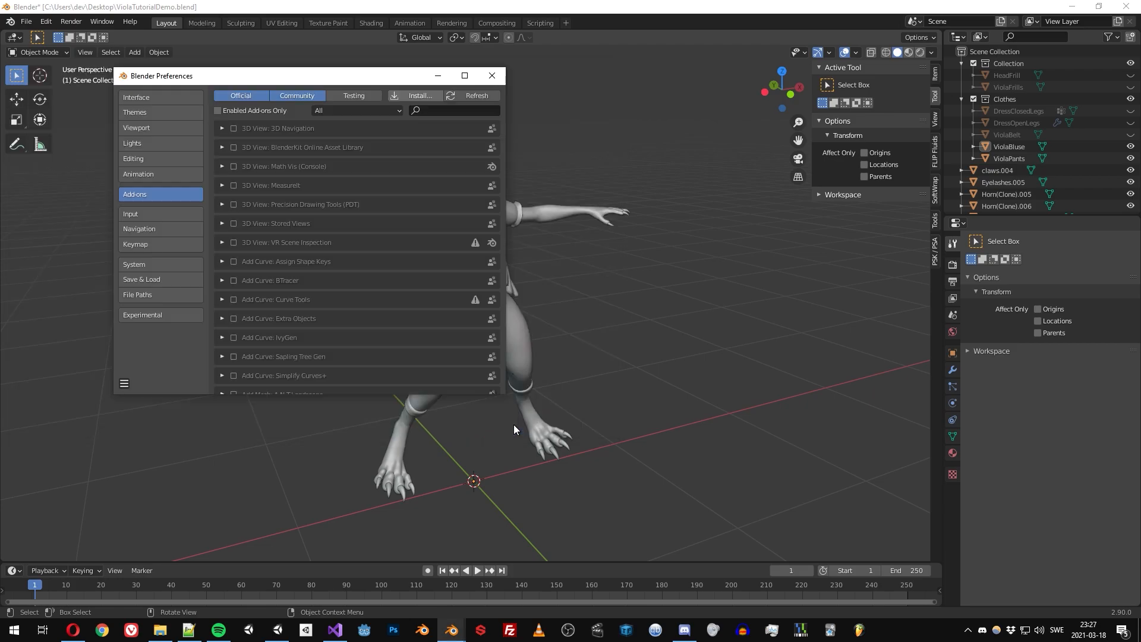
# Find the FurryVNE Cloth Export add-on by searching for furry, review its details and the preference-saving options, and close the preferences
pyautogui.click(437, 111)
pyautogui.write('furry')
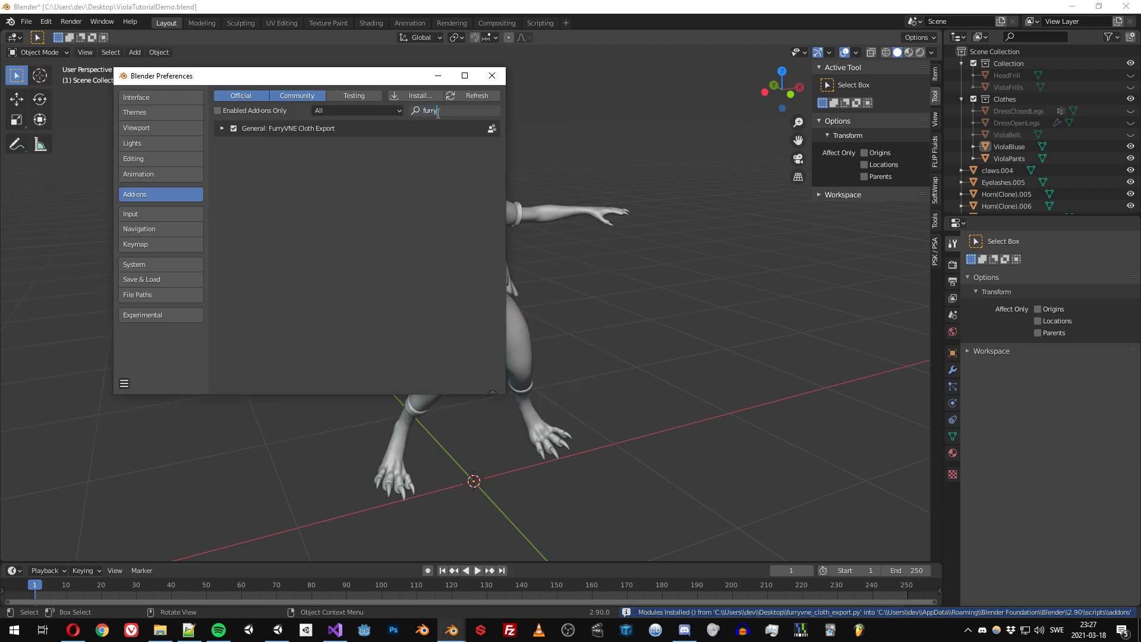
pyautogui.press('Return')
pyautogui.click(222, 128)
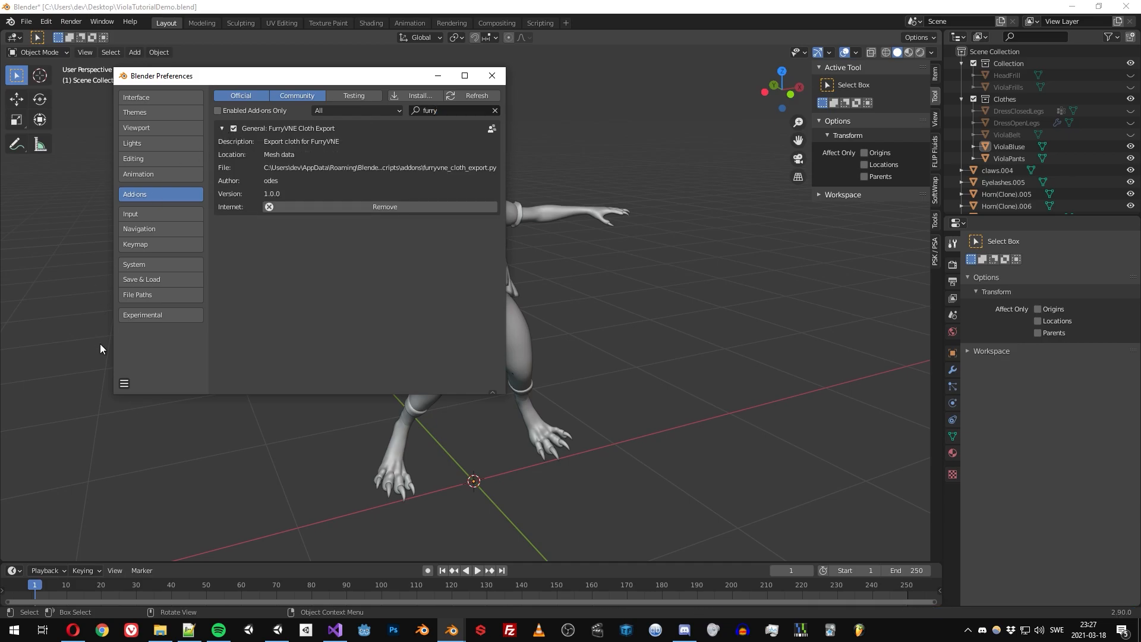
pyautogui.click(125, 385)
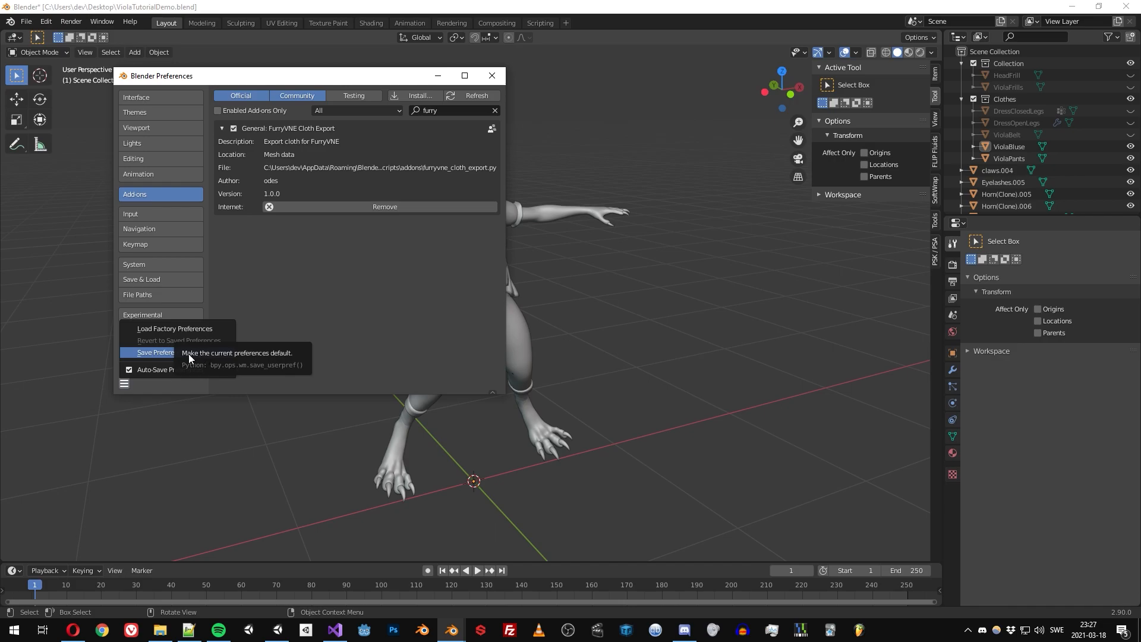
pyautogui.click(492, 75)
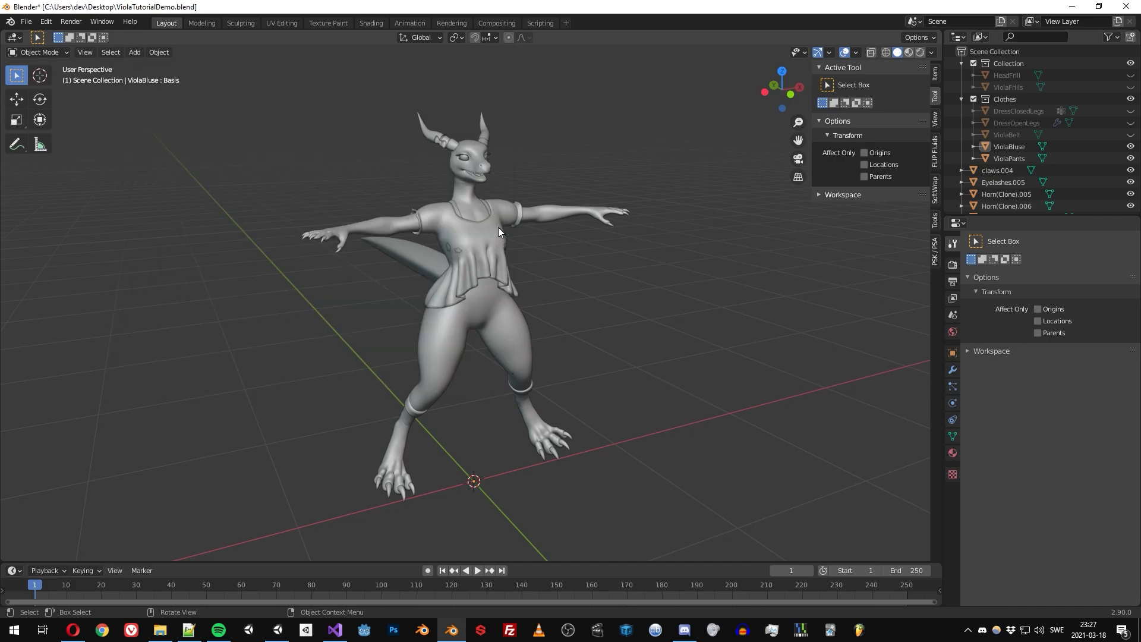
# Export the ViolaBluse mesh with the FurryVNE cloth exporter to the desktop as blouse.fvne_cloth
pyautogui.click(498, 227)
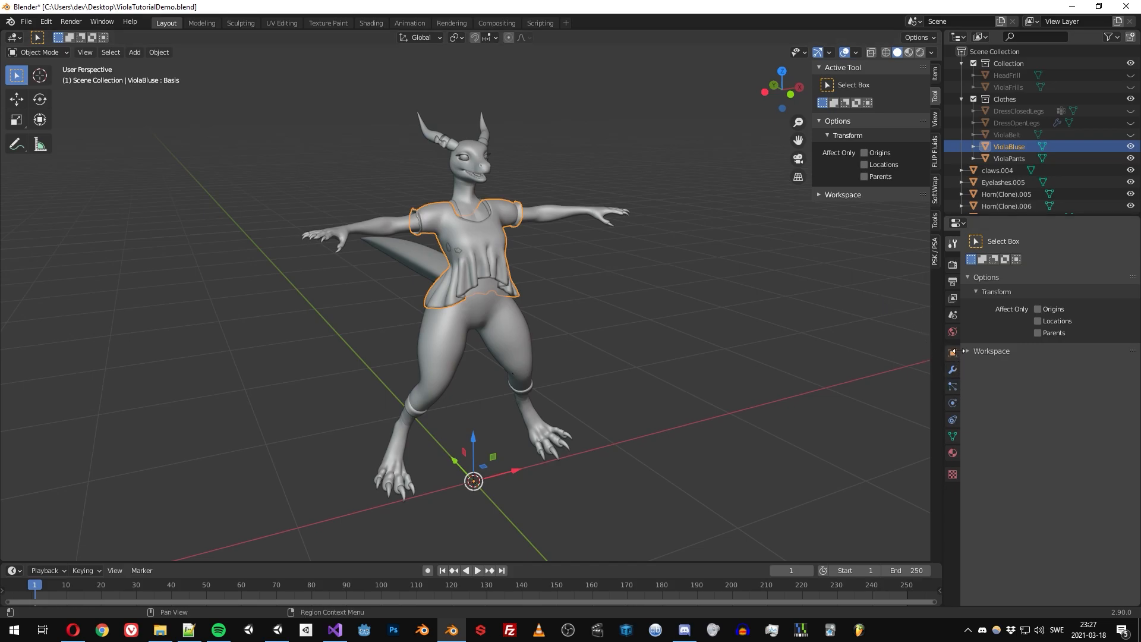
pyautogui.click(952, 435)
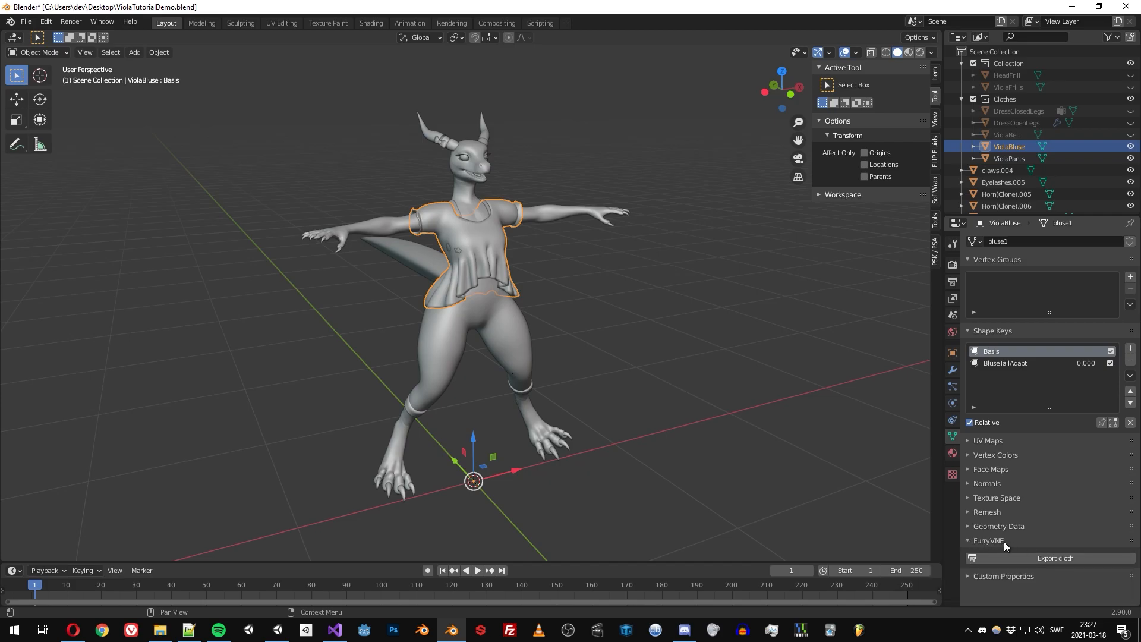
pyautogui.click(1077, 557)
pyautogui.moveTo(553, 147); pyautogui.dragTo(587, 143)
pyautogui.click(557, 497)
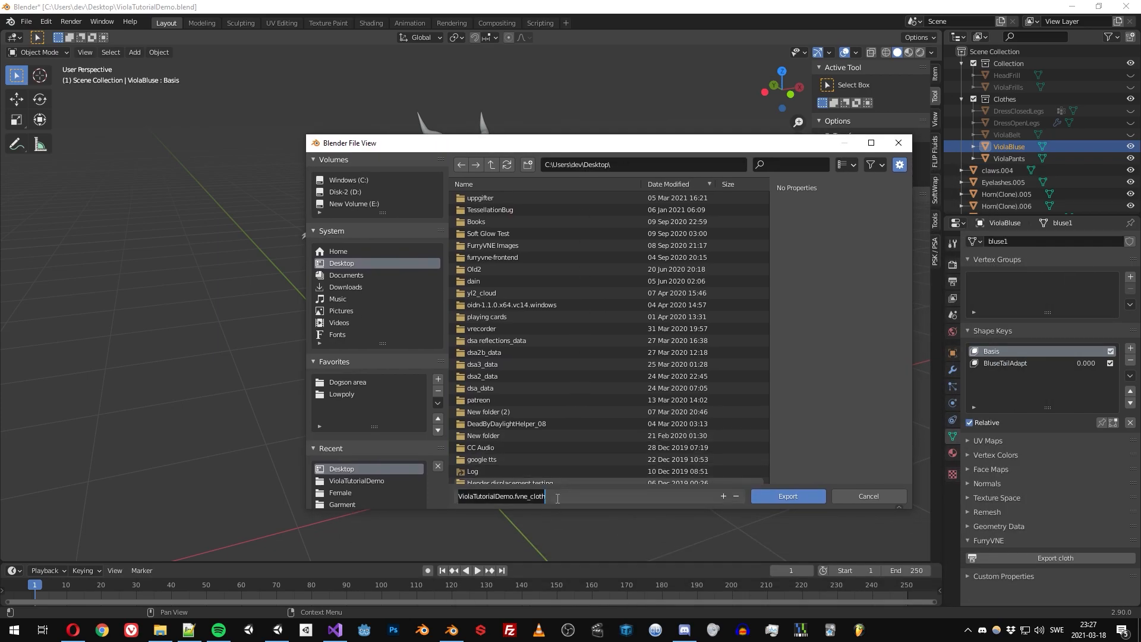
pyautogui.write('nlouse.')
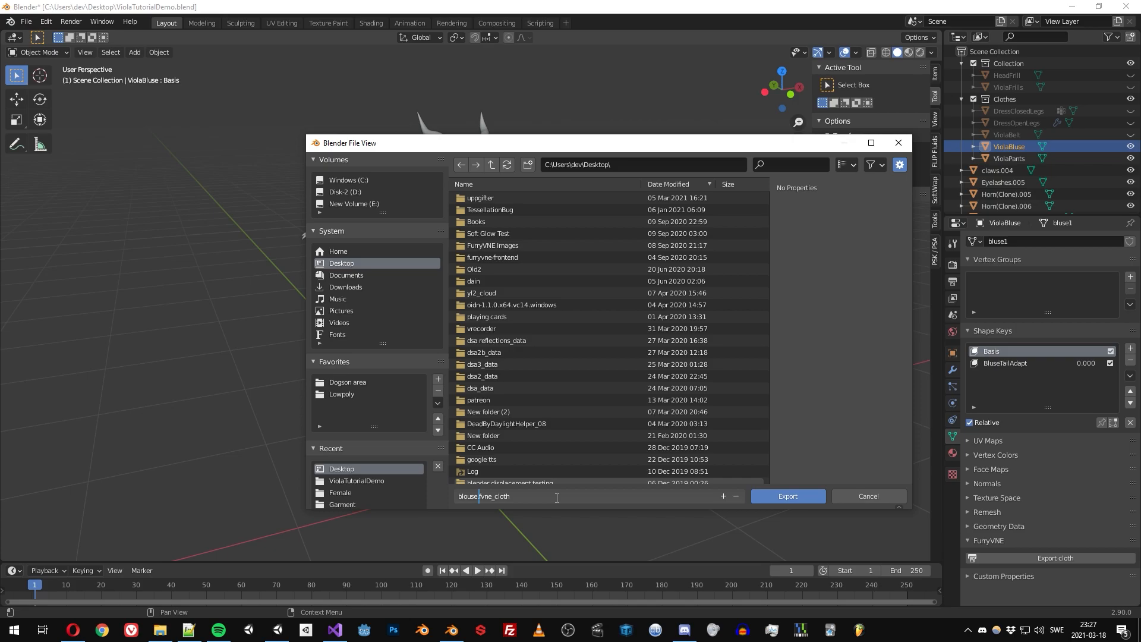
pyautogui.click(776, 501)
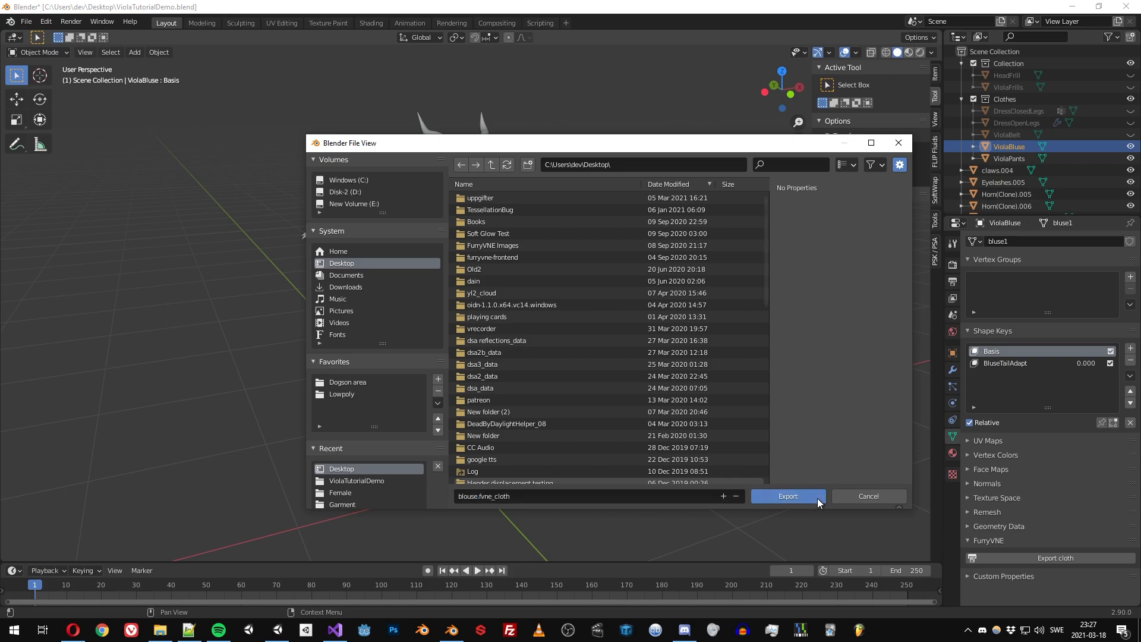
pyautogui.click(817, 498)
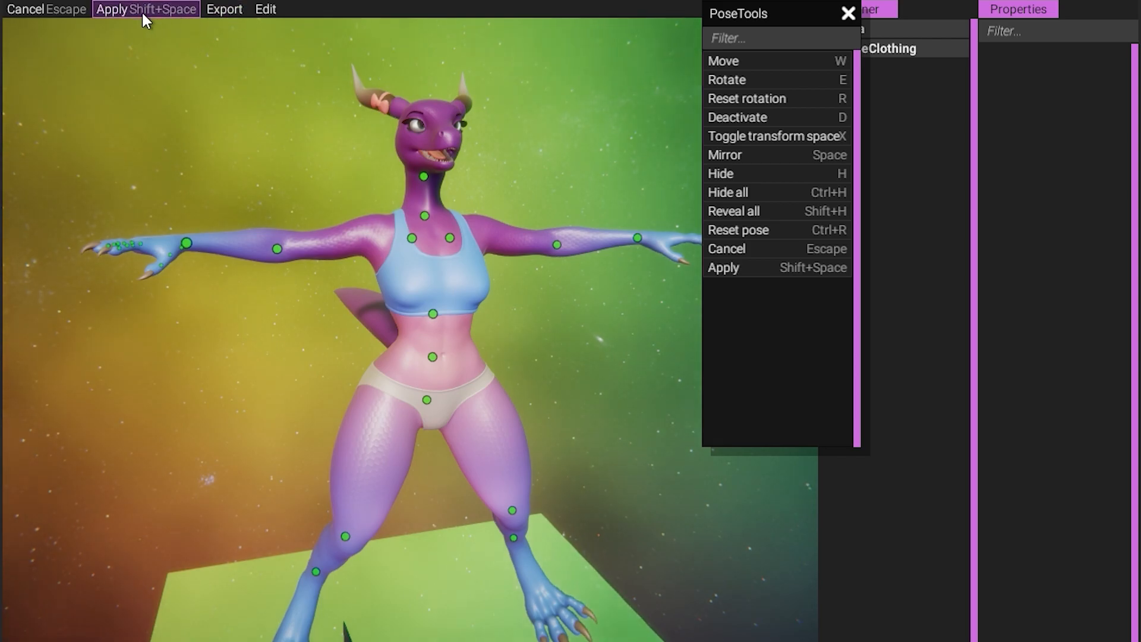
# Switch back to FurryVNE, apply the bind pose, and import blouse.fvne_cloth as cloth
pyautogui.click(147, 13)
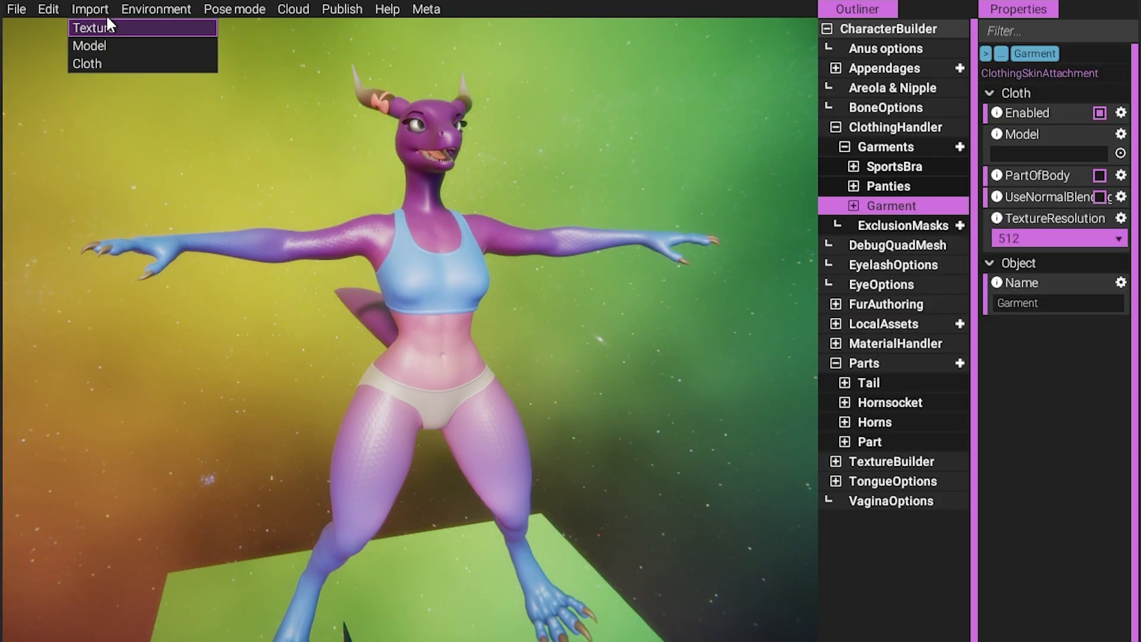
pyautogui.click(105, 9)
pyautogui.click(105, 10)
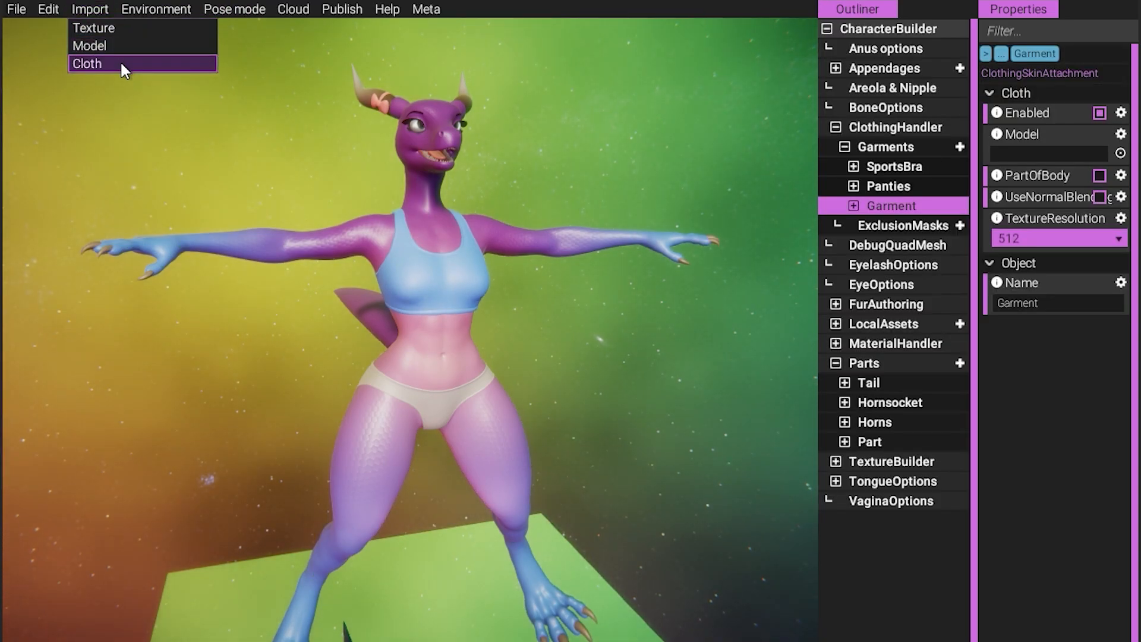
pyautogui.click(121, 66)
pyautogui.click(607, 143)
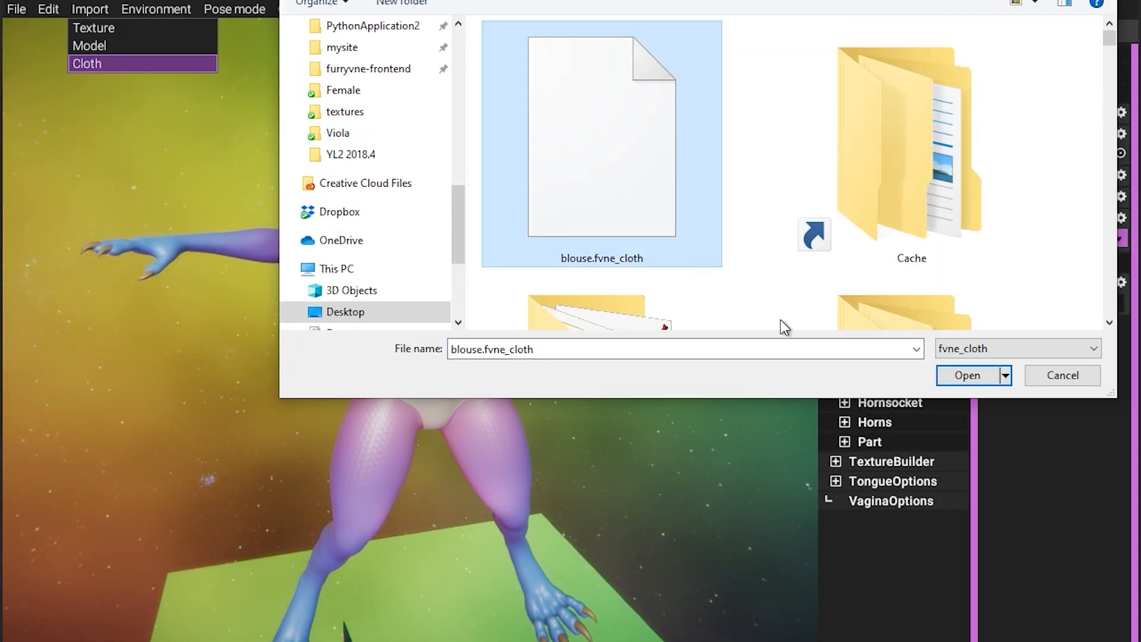
pyautogui.click(968, 375)
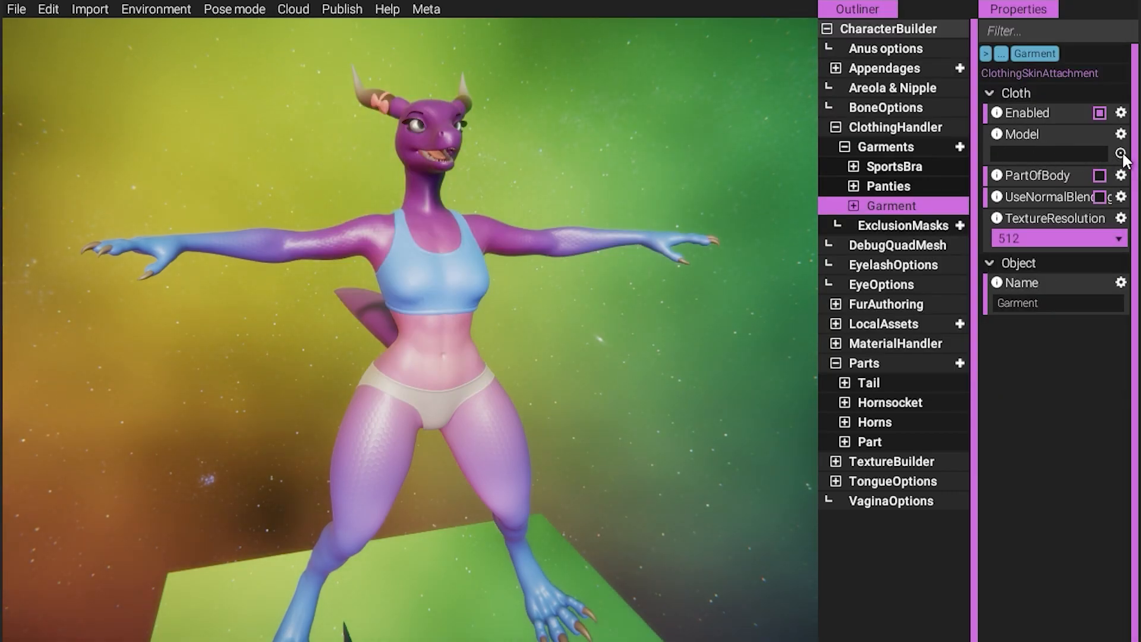
# Assign the imported blouse model to the new garment
pyautogui.click(1121, 153)
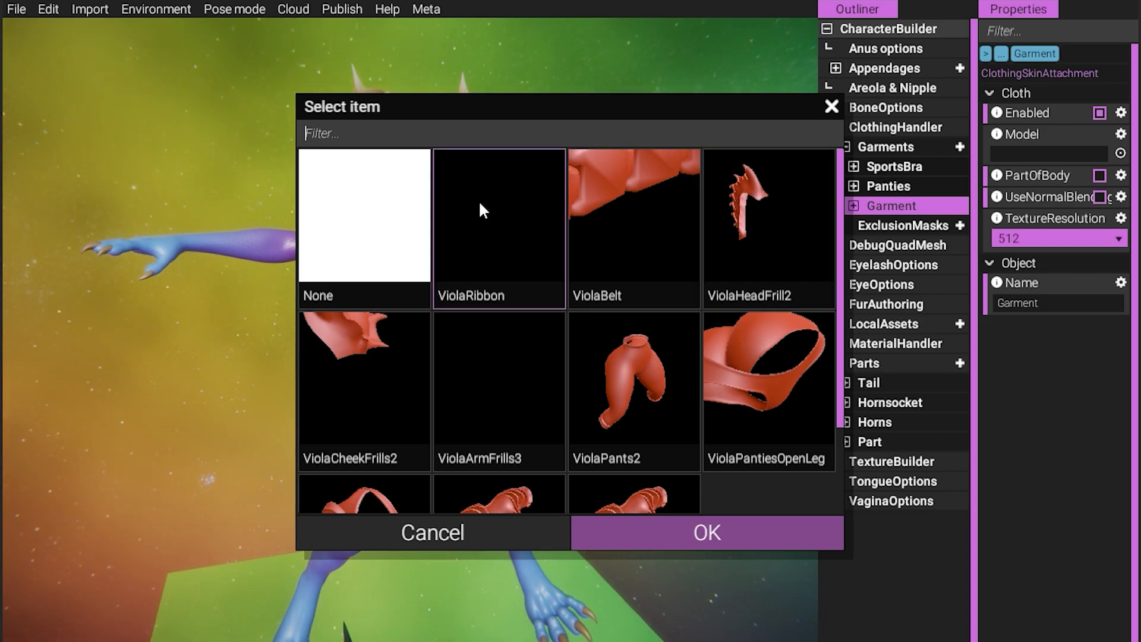
pyautogui.write('blouse')
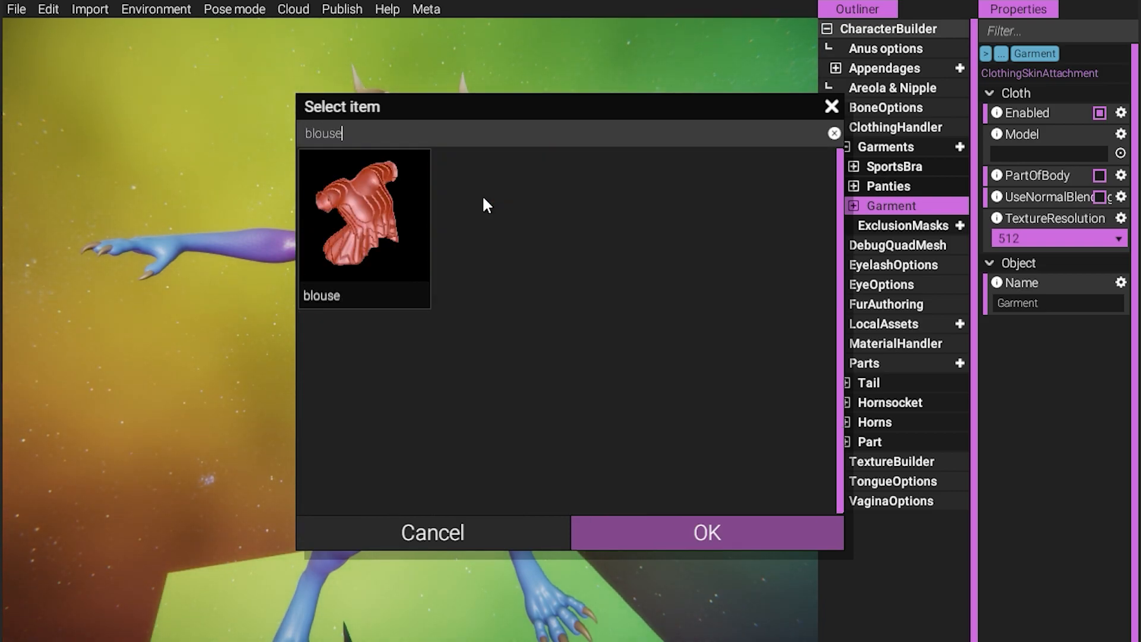
pyautogui.click(331, 197)
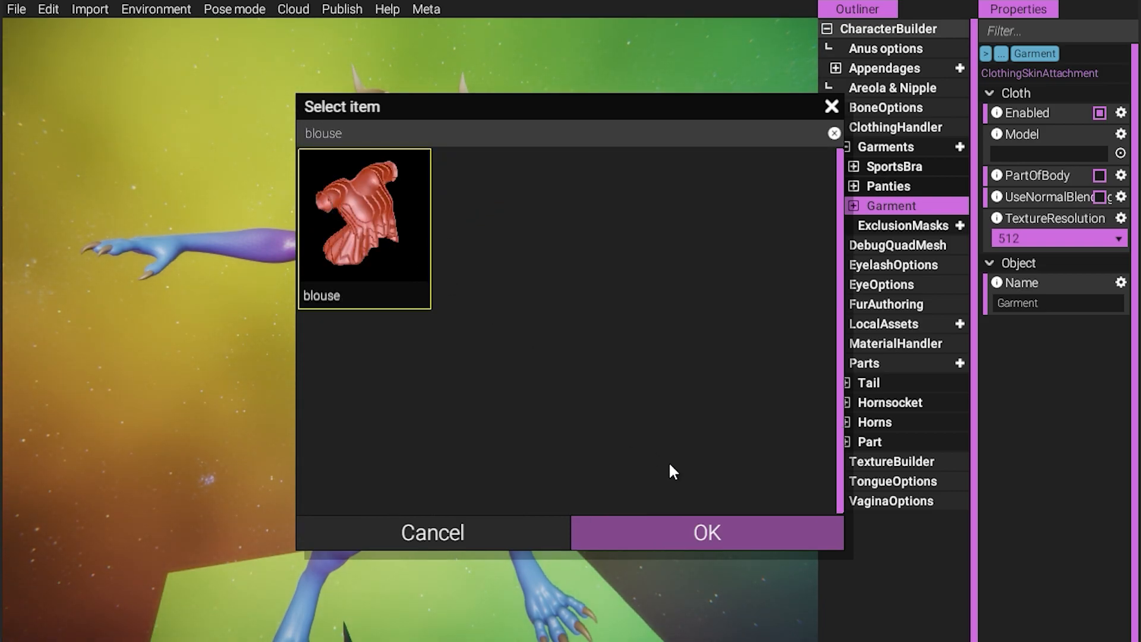
pyautogui.click(746, 532)
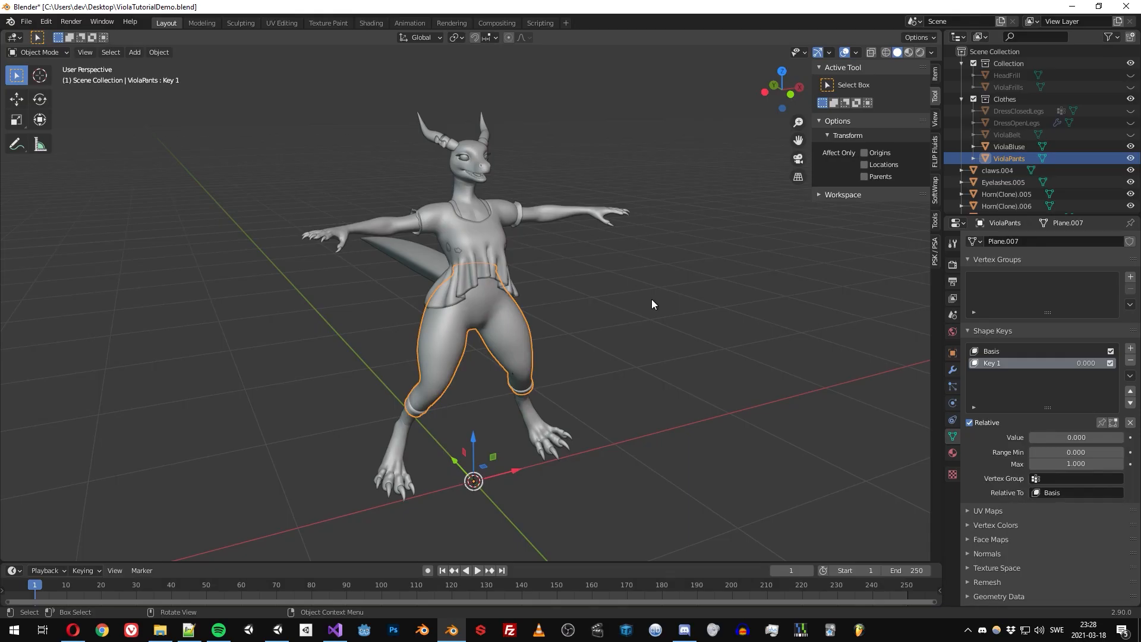
# Export the ViolaPants mesh from Blender with the FurryVNE cloth exporter and import pants.fvne_cloth into FurryVNE as cloth
pyautogui.scroll(-2, 1052, 416)
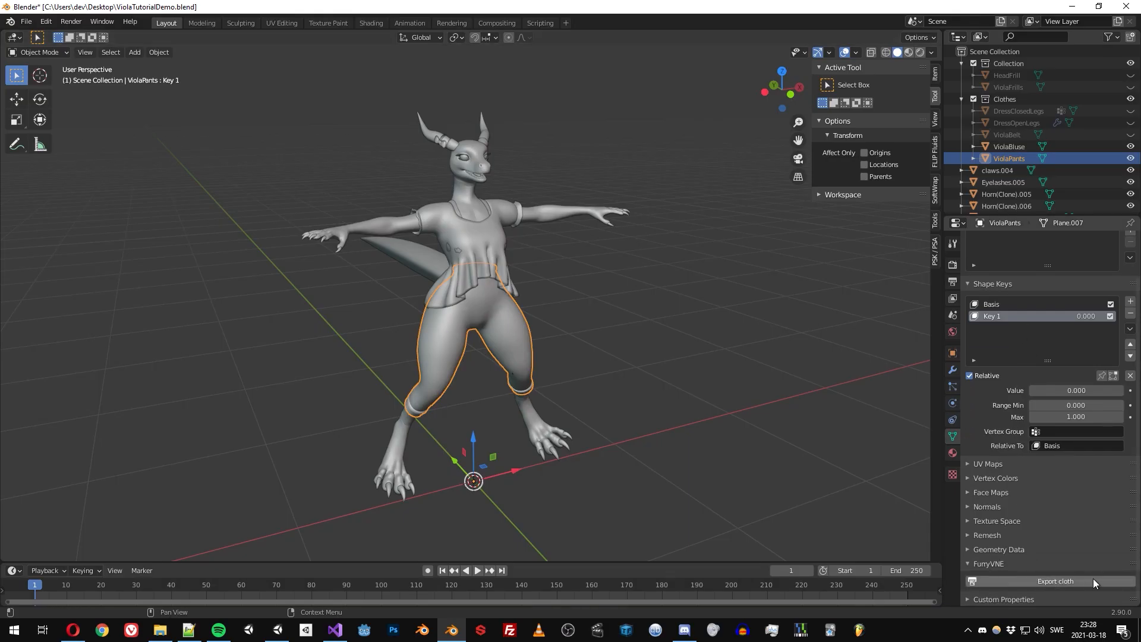
pyautogui.click(1055, 580)
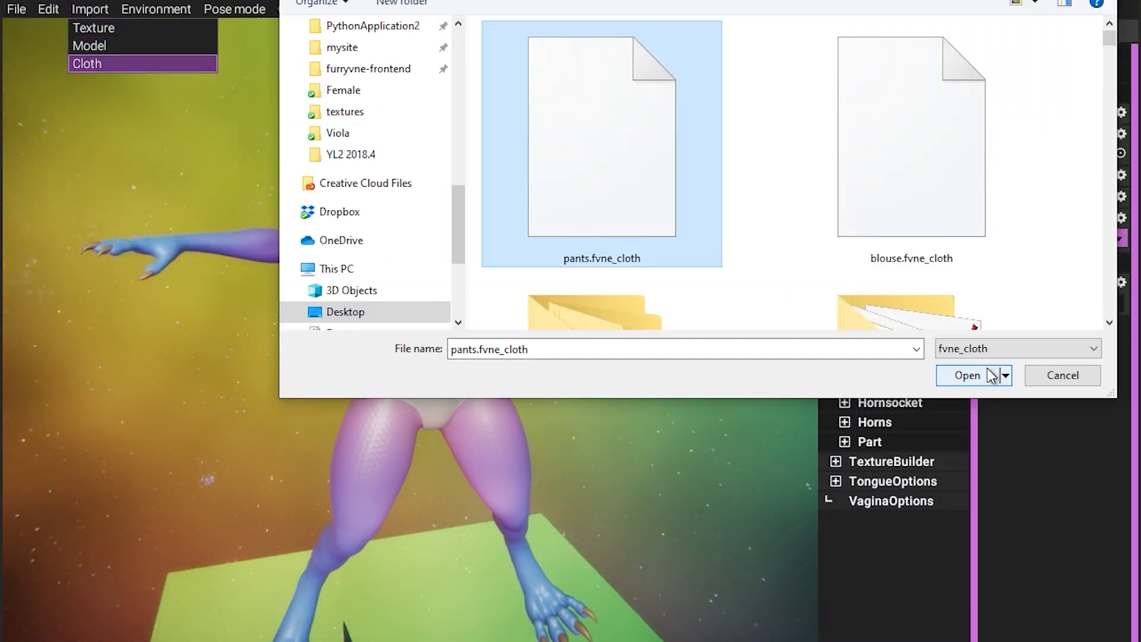
pyautogui.click(959, 372)
# Add another garment to the clothing handler and assign the imported pants model to it
pyautogui.click(959, 147)
pyautogui.write('pants')
pyautogui.click(707, 529)
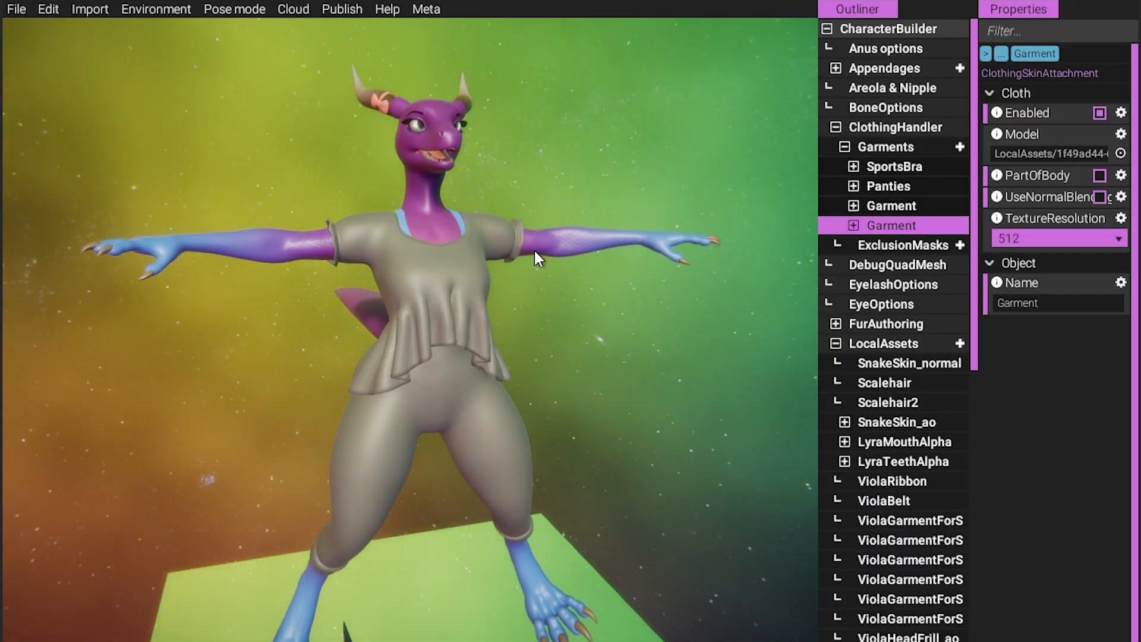
# Rename the two new garments as blouse and pants
pyautogui.click(854, 206)
pyautogui.click(854, 206)
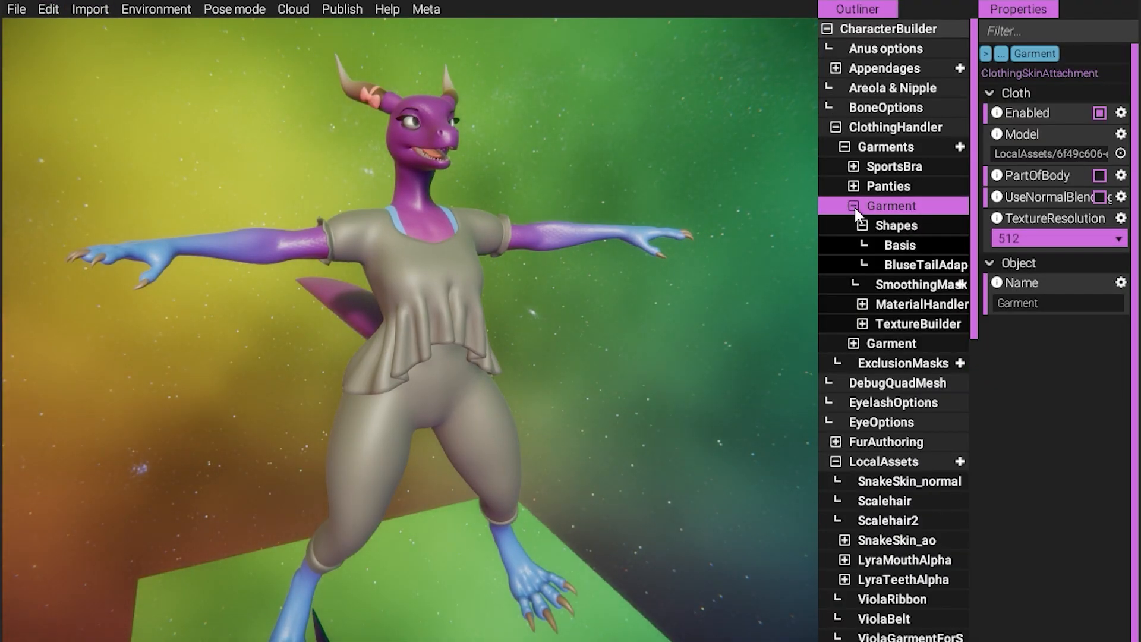
pyautogui.click(853, 206)
pyautogui.click(1057, 301)
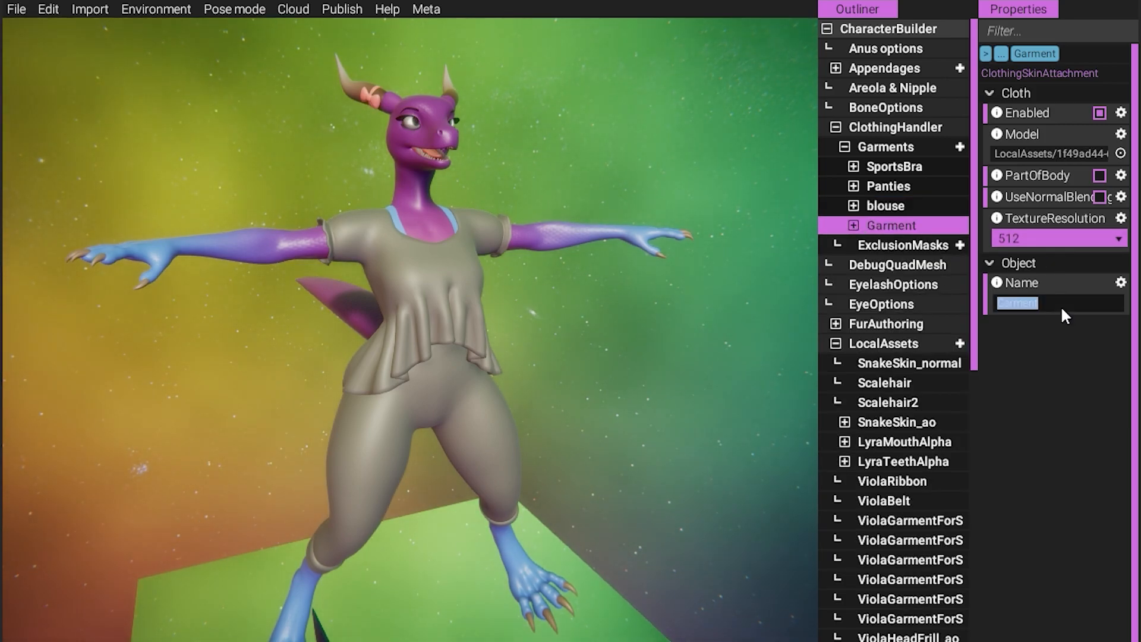
pyautogui.write('pants')
pyautogui.press('Return')
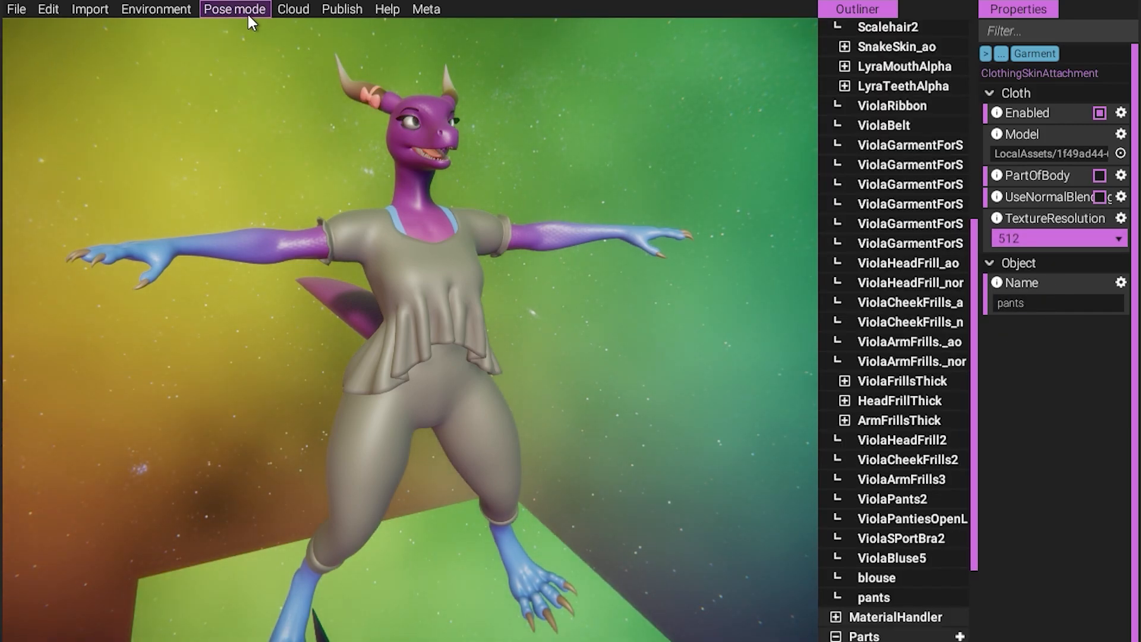
# Bind the Basis shape of the blouse garment to the character
pyautogui.click(249, 12)
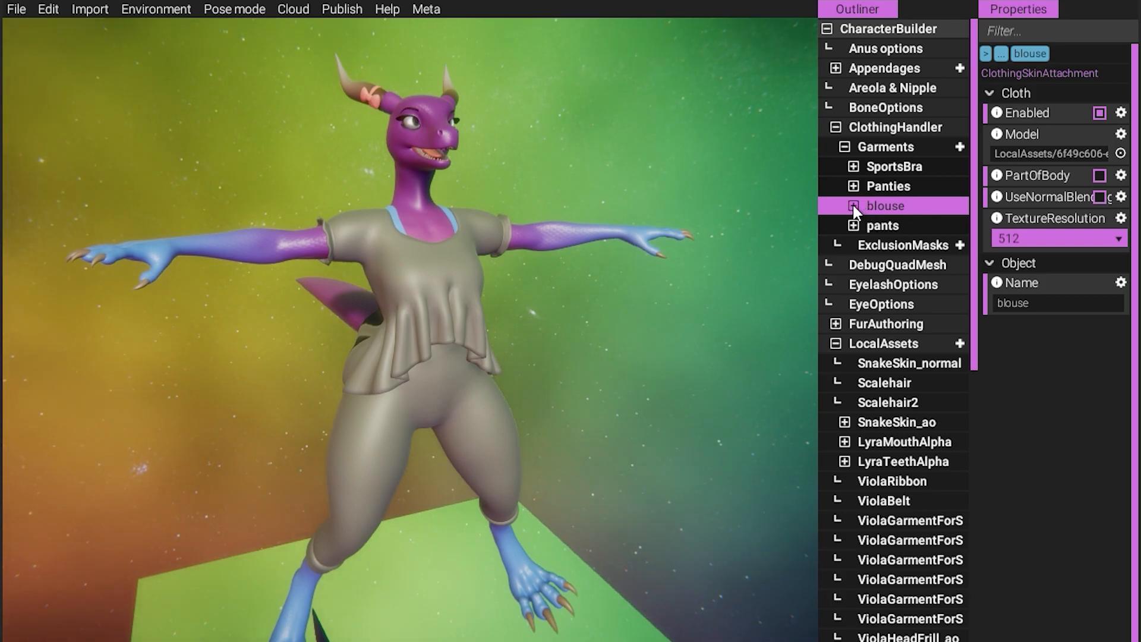
pyautogui.click(853, 205)
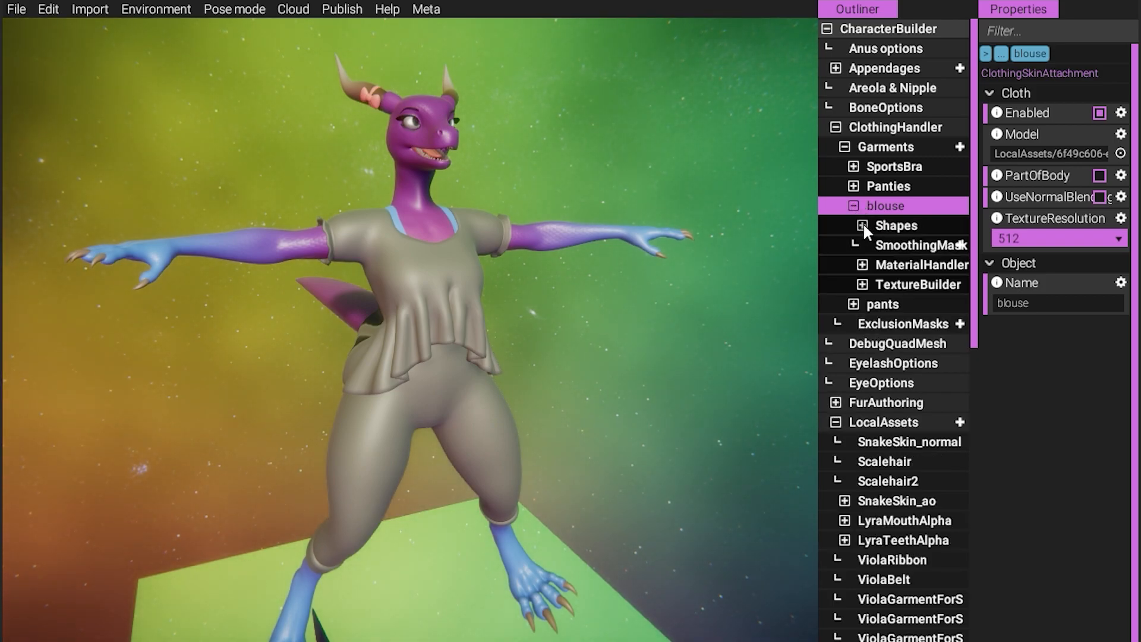
pyautogui.click(862, 225)
pyautogui.click(925, 243)
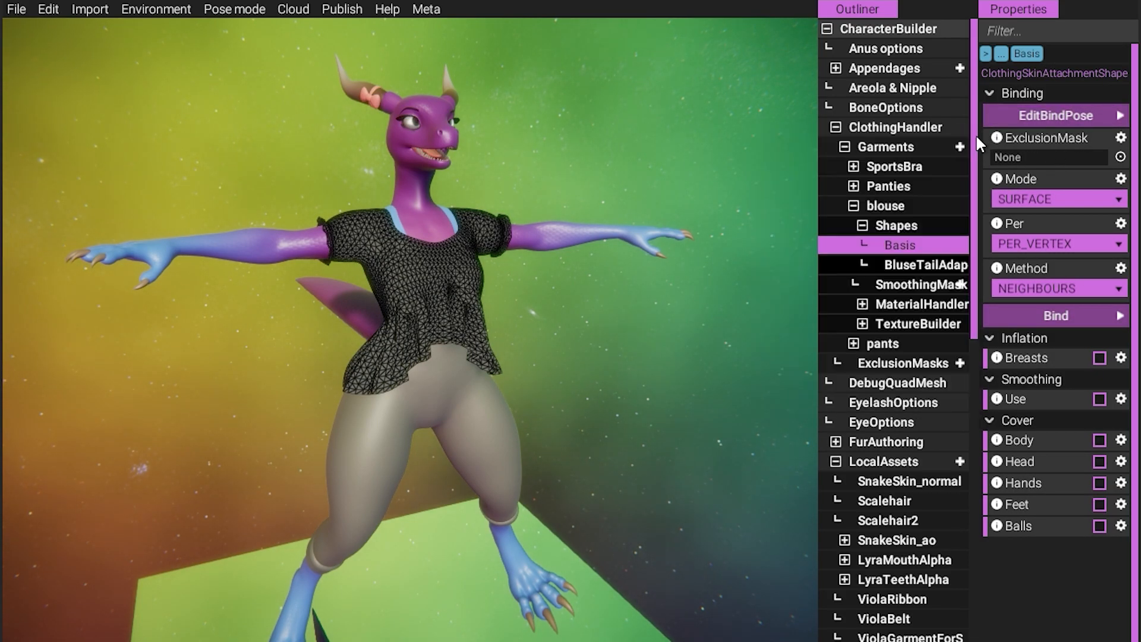
pyautogui.click(1086, 317)
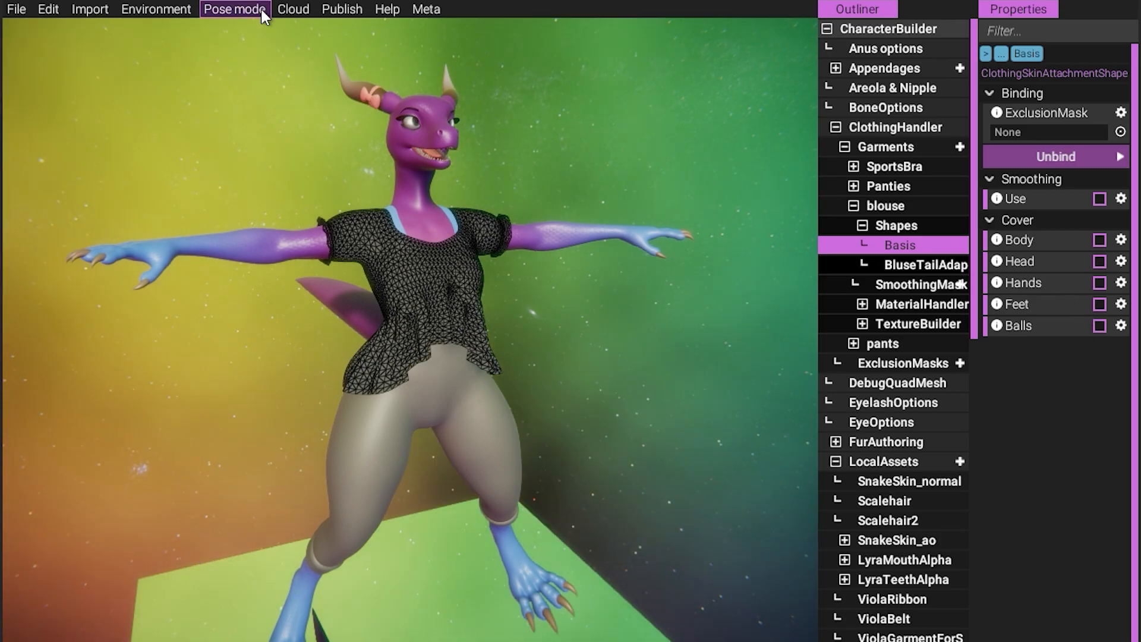
# Test the bound blouse in pose mode using the hand and pelvis nodes, and return to the character builder
pyautogui.click(261, 9)
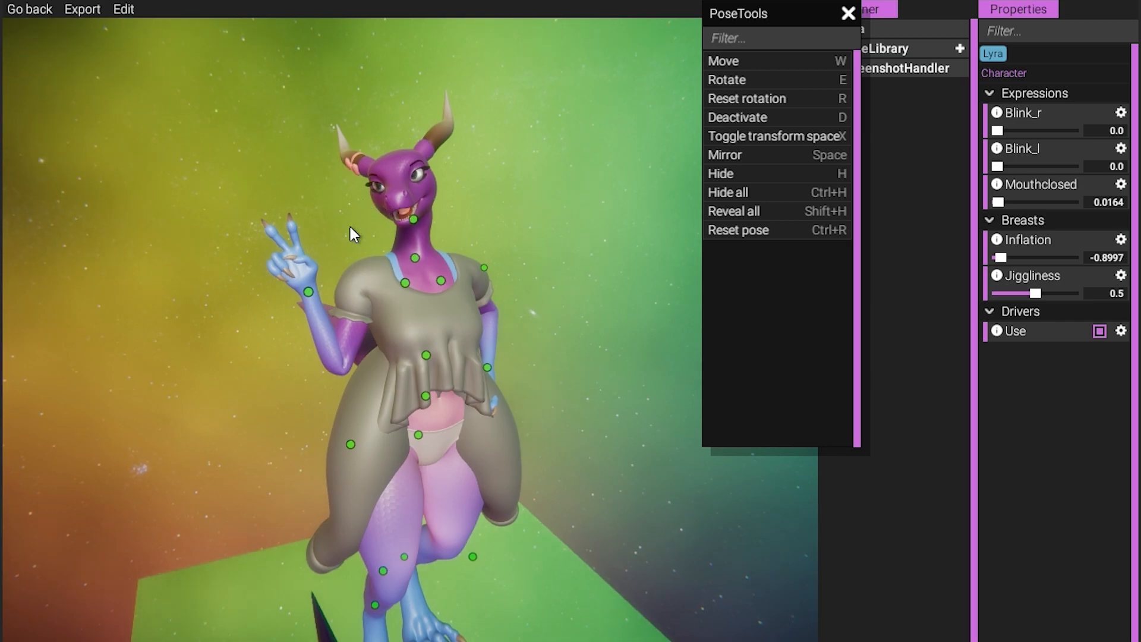
pyautogui.click(309, 291)
pyautogui.moveTo(307, 285)
pyautogui.mouseDown()
pyautogui.moveTo(197, 272)
pyautogui.moveTo(237, 251)
pyautogui.moveTo(178, 240)
pyautogui.mouseUp()
pyautogui.hotkey('ctrl', 'z')
pyautogui.click(418, 434)
pyautogui.moveTo(407, 433); pyautogui.dragTo(395, 430)
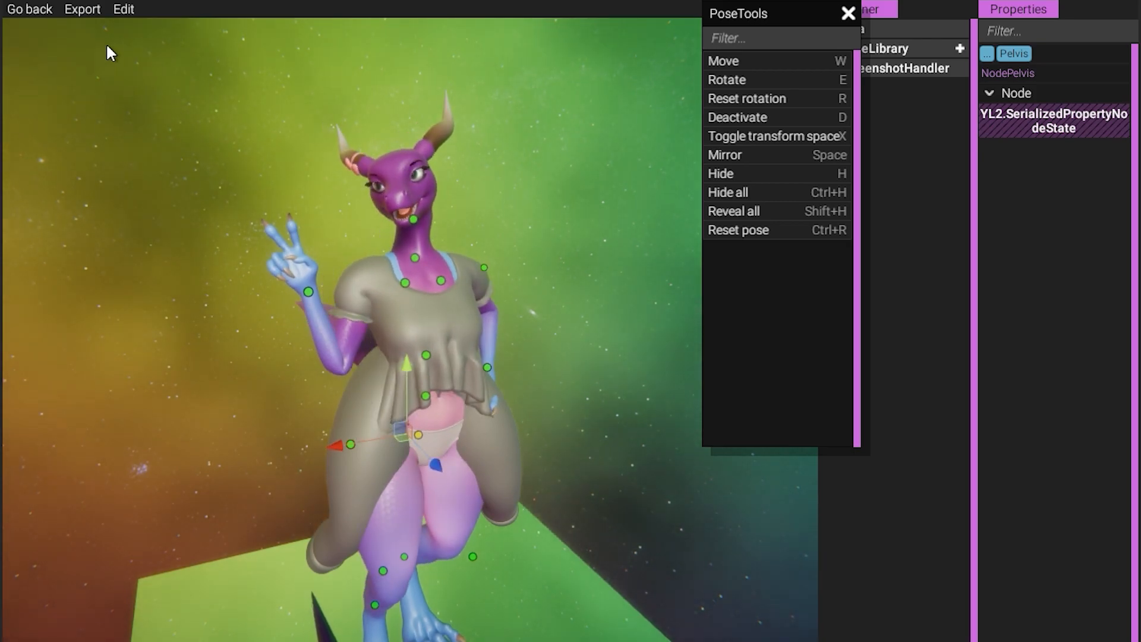
pyautogui.click(49, 9)
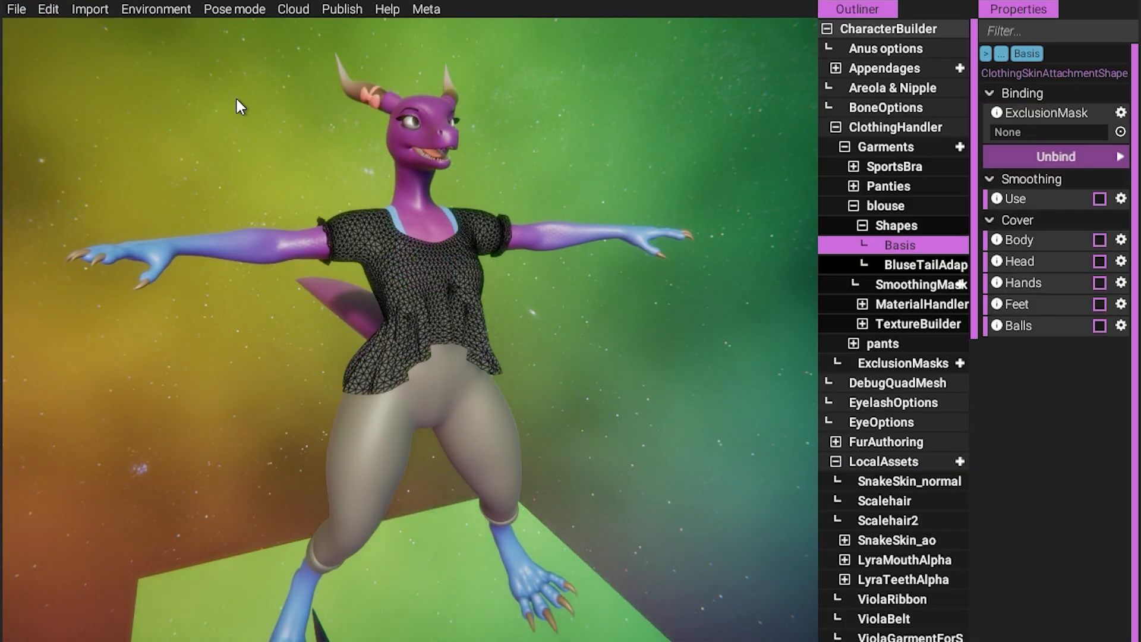
# Bind the Basis shape of the pants garment to the character
pyautogui.click(862, 225)
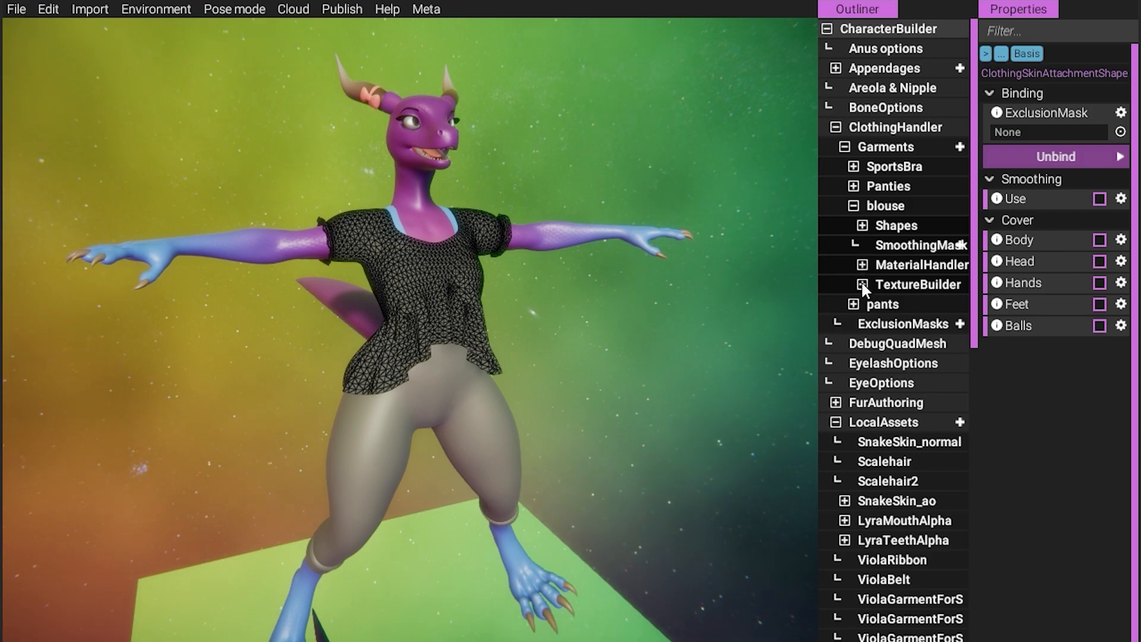
pyautogui.click(853, 305)
pyautogui.click(862, 324)
pyautogui.click(899, 344)
pyautogui.click(1075, 318)
# Check how the bound pants follow the character in pose mode, and return to the character builder
pyautogui.click(234, 10)
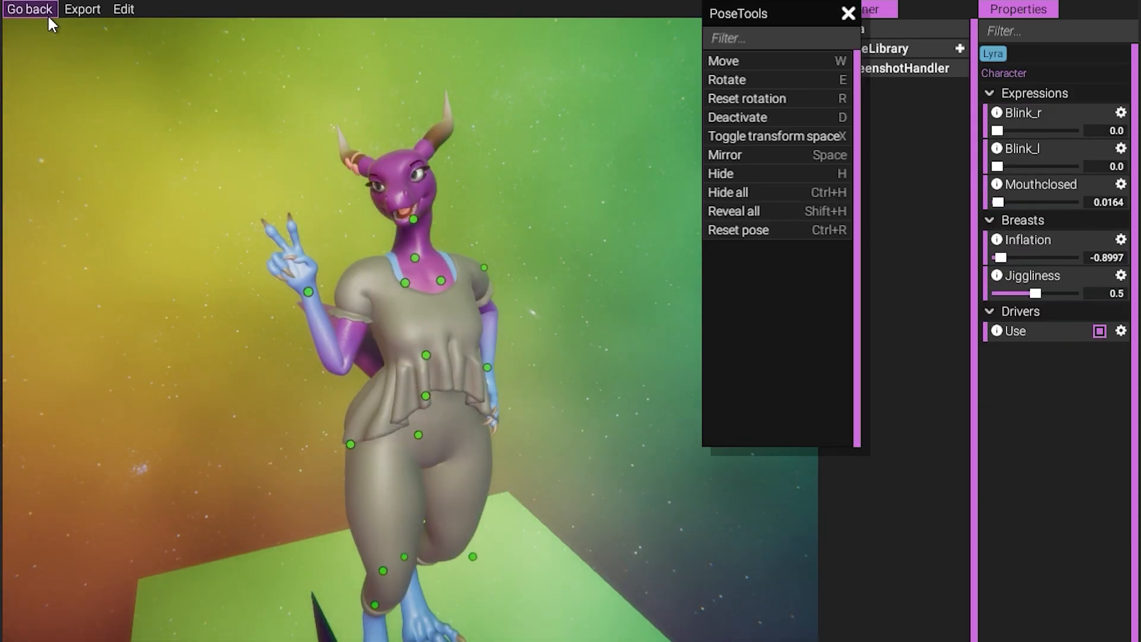
pyautogui.click(49, 10)
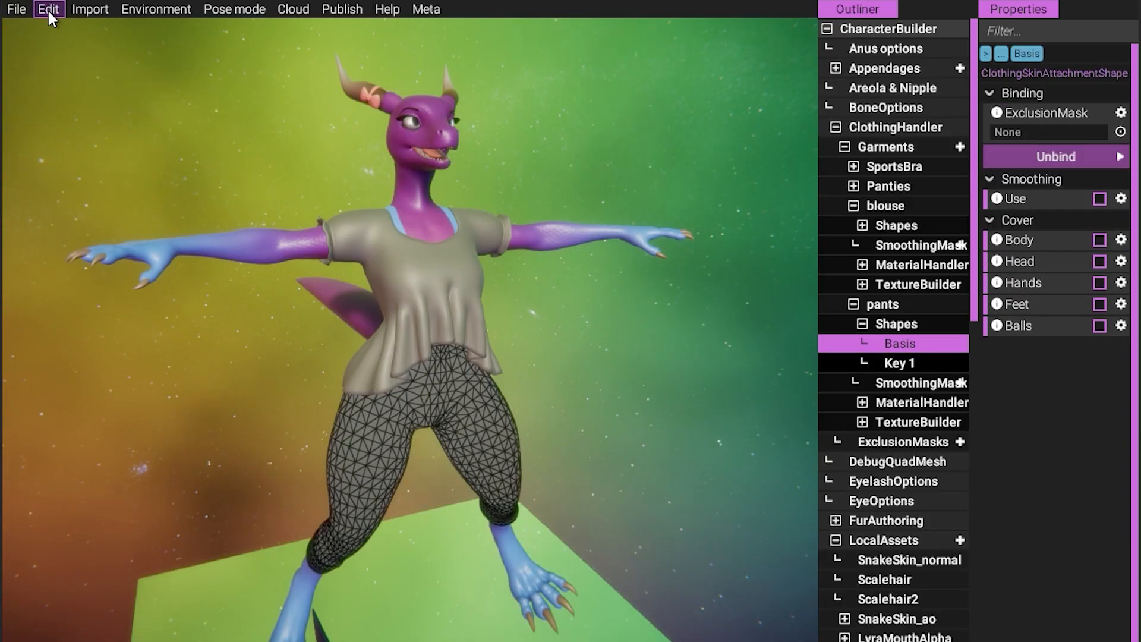
pyautogui.click(1100, 155)
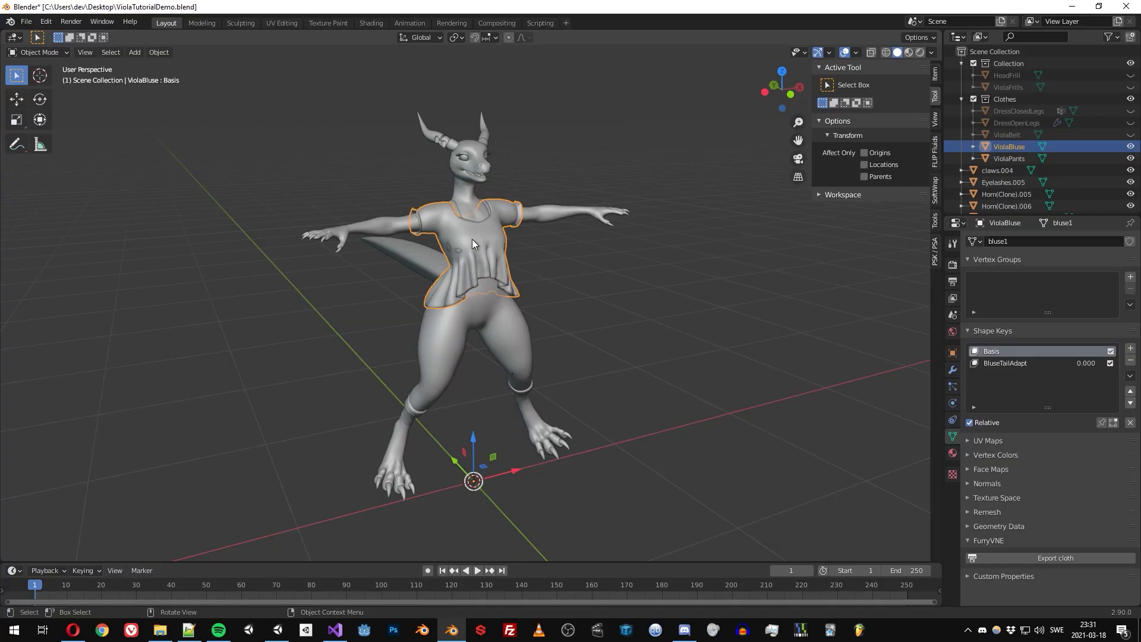
# Preview the BluseTailAdapt shape key on the ViolaBluse mesh in Blender by varying its value
pyautogui.click(1027, 361)
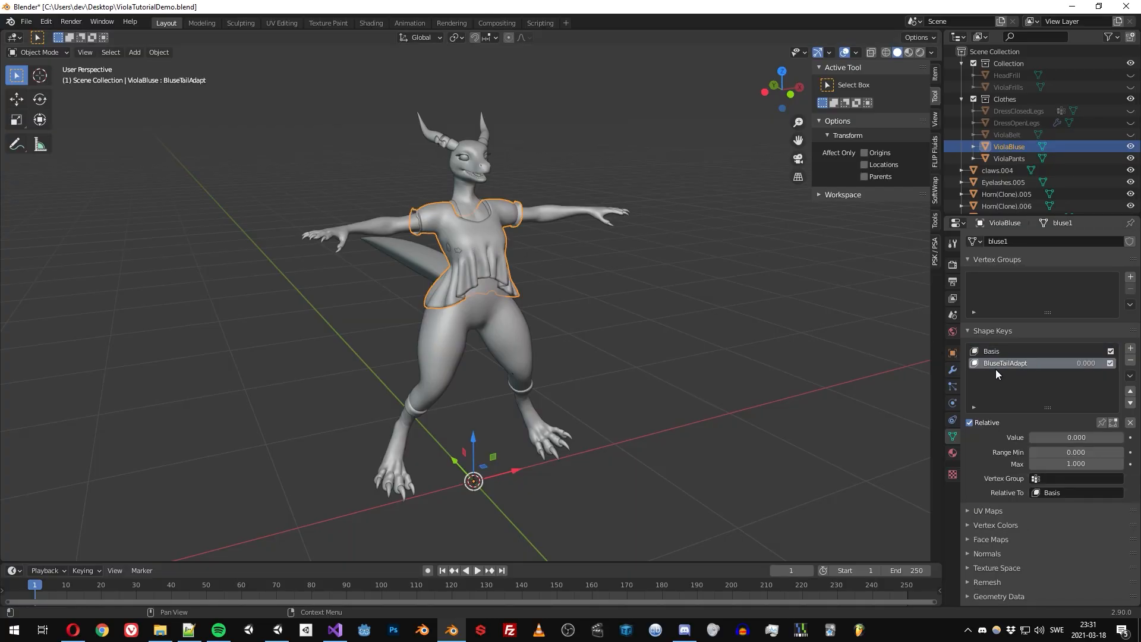
pyautogui.moveTo(1076, 364); pyautogui.dragTo(1123, 364)
pyautogui.moveTo(841, 324); pyautogui.dragTo(920, 361, button='middle')
pyautogui.moveTo(1091, 364)
pyautogui.mouseDown()
pyautogui.moveTo(1046, 365)
pyautogui.moveTo(1091, 364)
pyautogui.mouseUp()
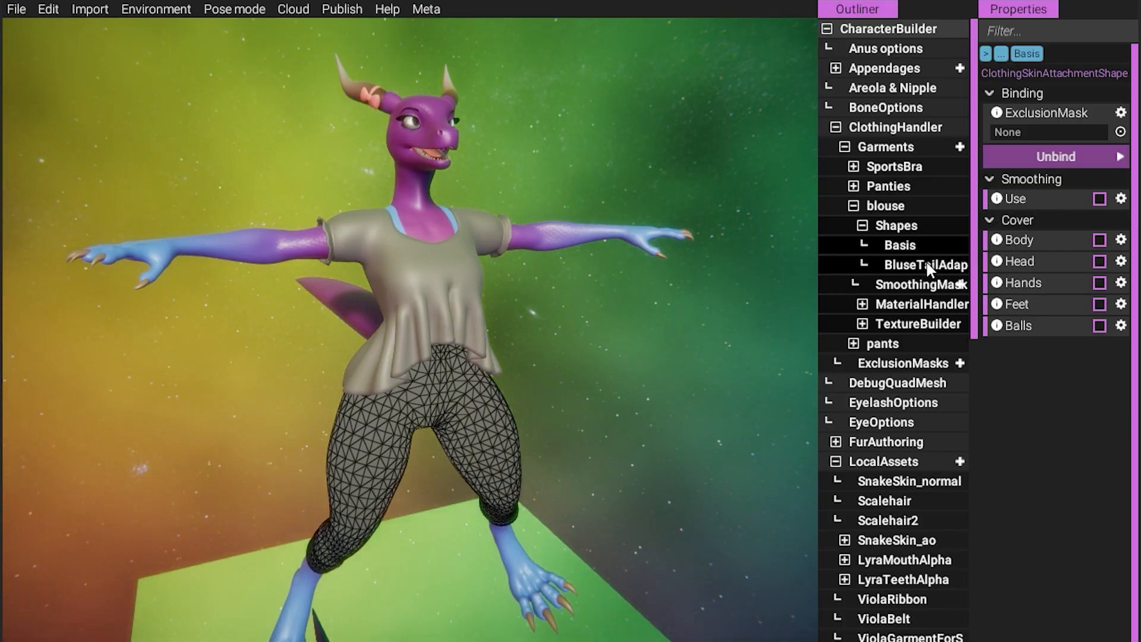
# Bind the blouse's BluseTailAdapt shape to the character in FurryVNE
pyautogui.click(924, 264)
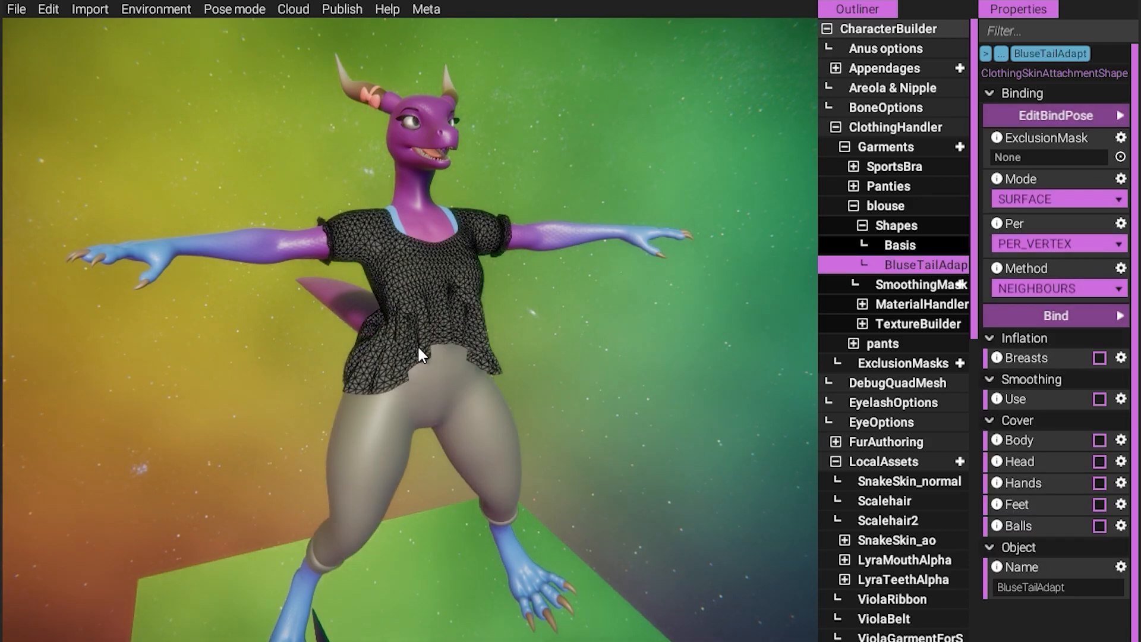
pyautogui.moveTo(417, 316); pyautogui.dragTo(391, 315, button='middle')
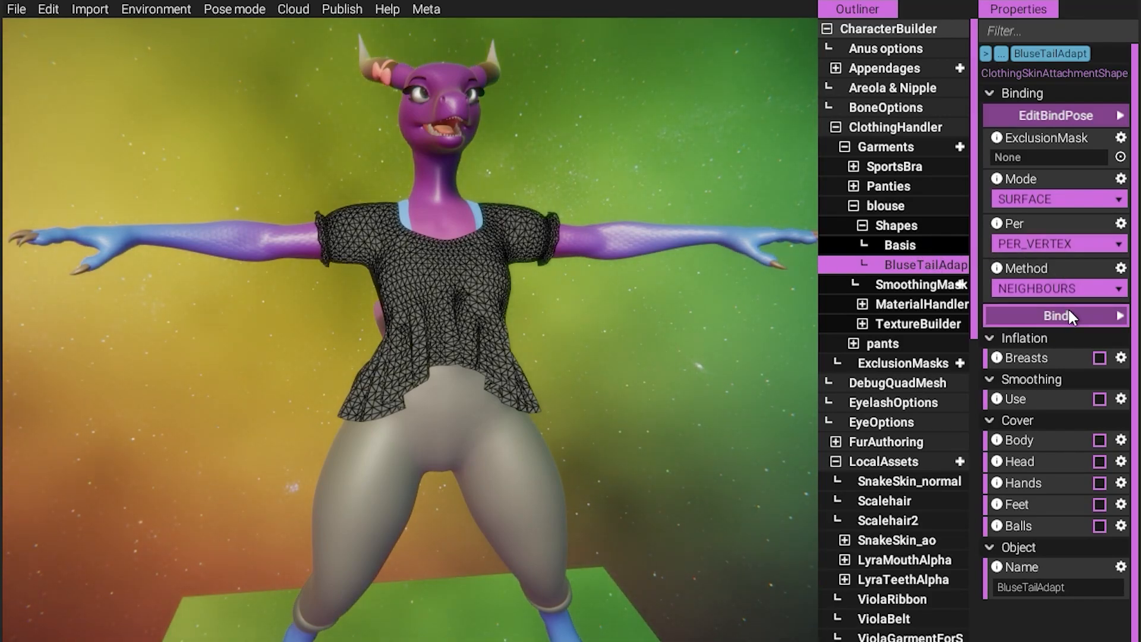
pyautogui.click(1086, 314)
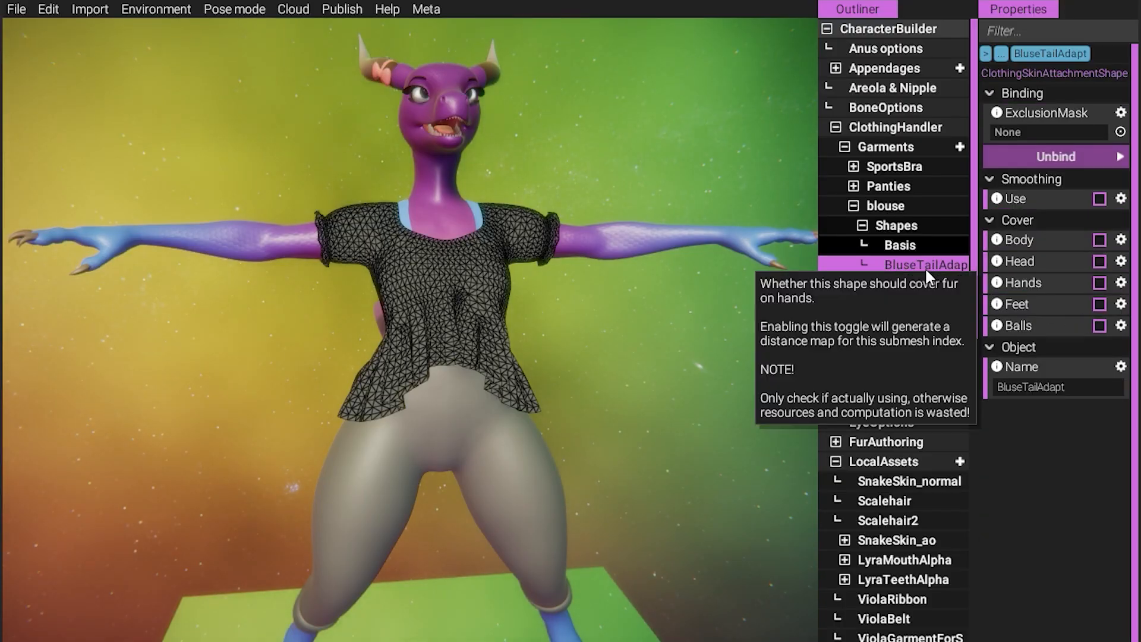
# Switch the blouse's shape to BluseTailAdapt in pose mode, moving the pose tools window aside and closing it
pyautogui.click(254, 11)
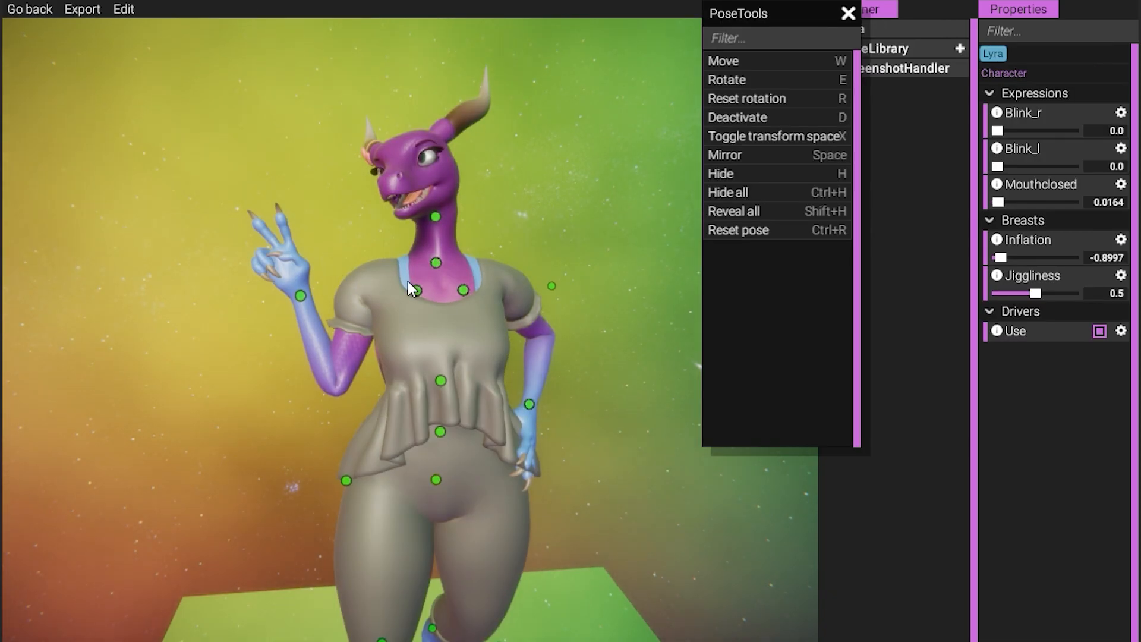
pyautogui.moveTo(796, 27); pyautogui.dragTo(871, 178)
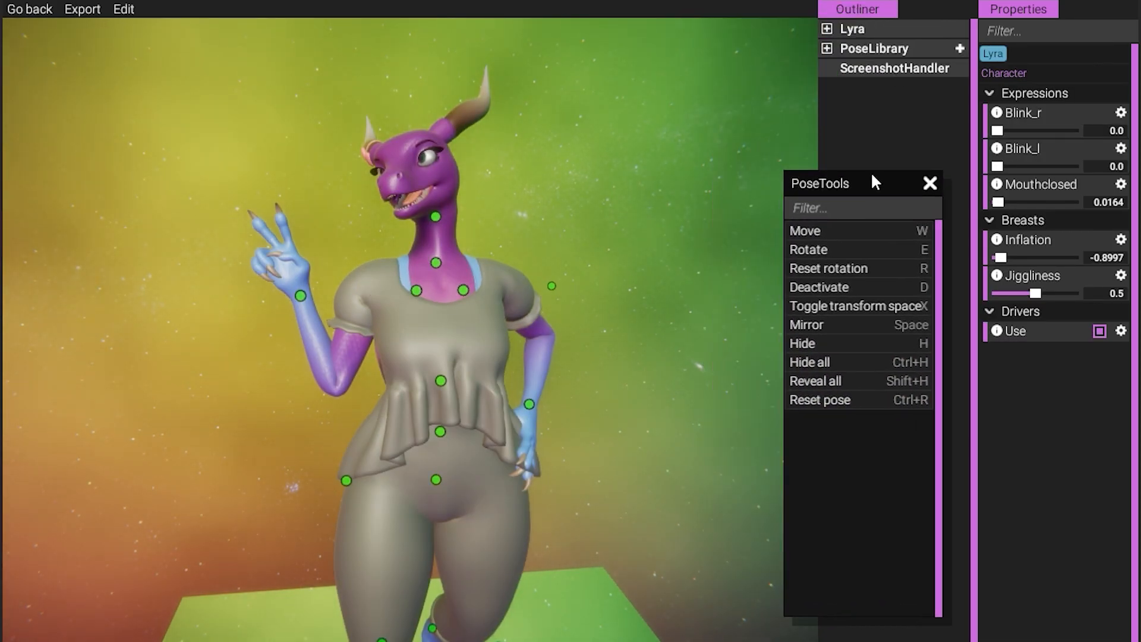
pyautogui.click(826, 28)
pyautogui.click(835, 48)
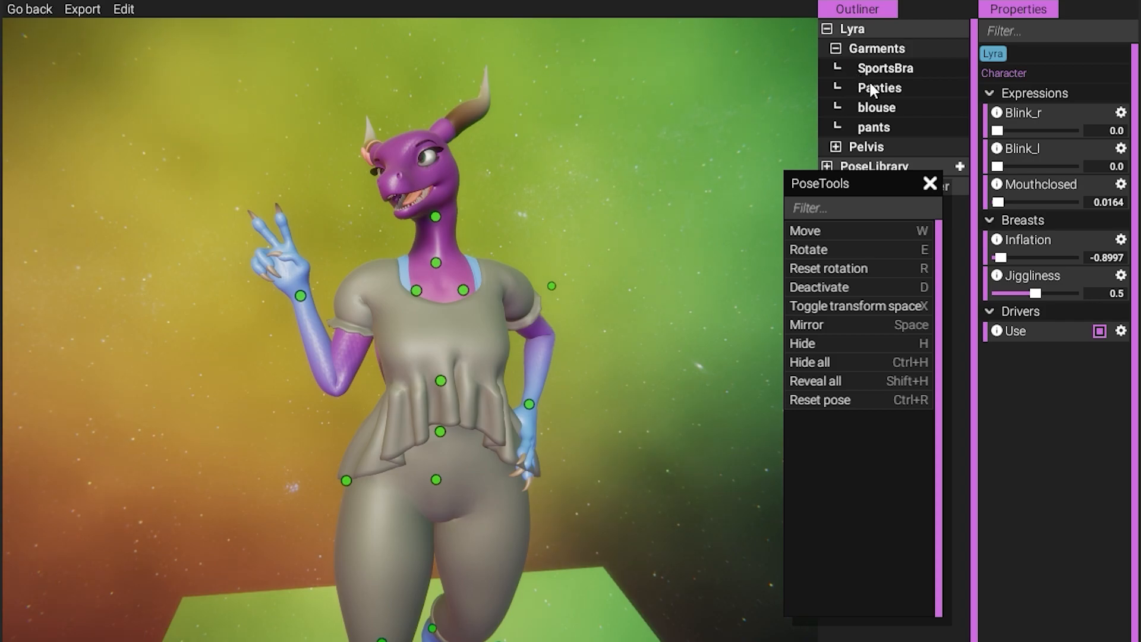
pyautogui.click(904, 110)
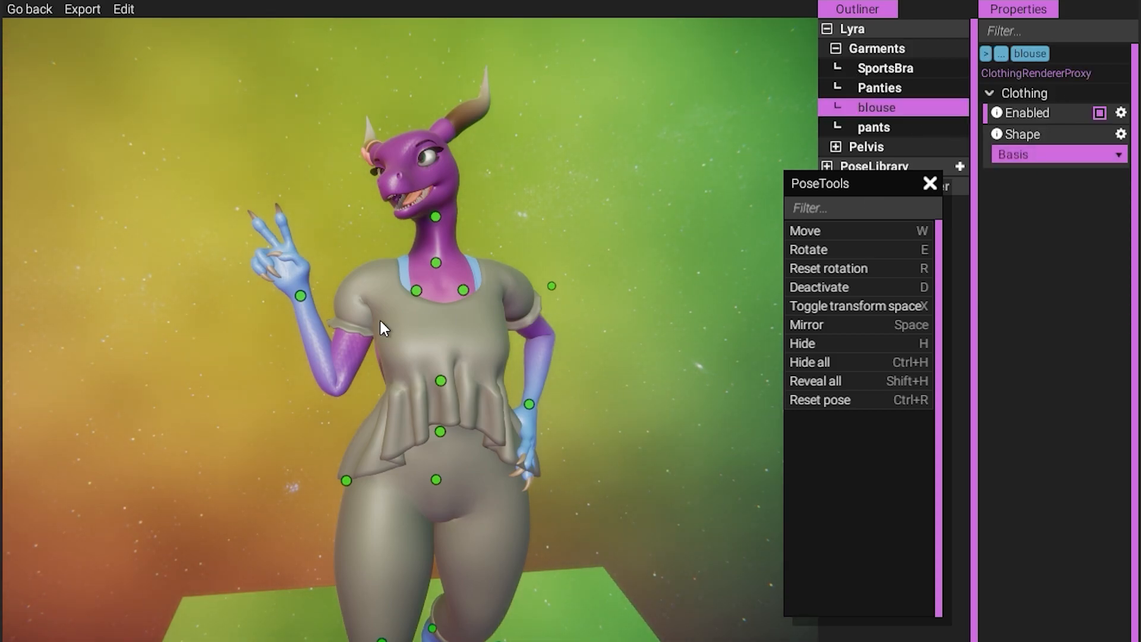
pyautogui.moveTo(400, 319); pyautogui.dragTo(591, 330, button='middle')
pyautogui.click(1058, 155)
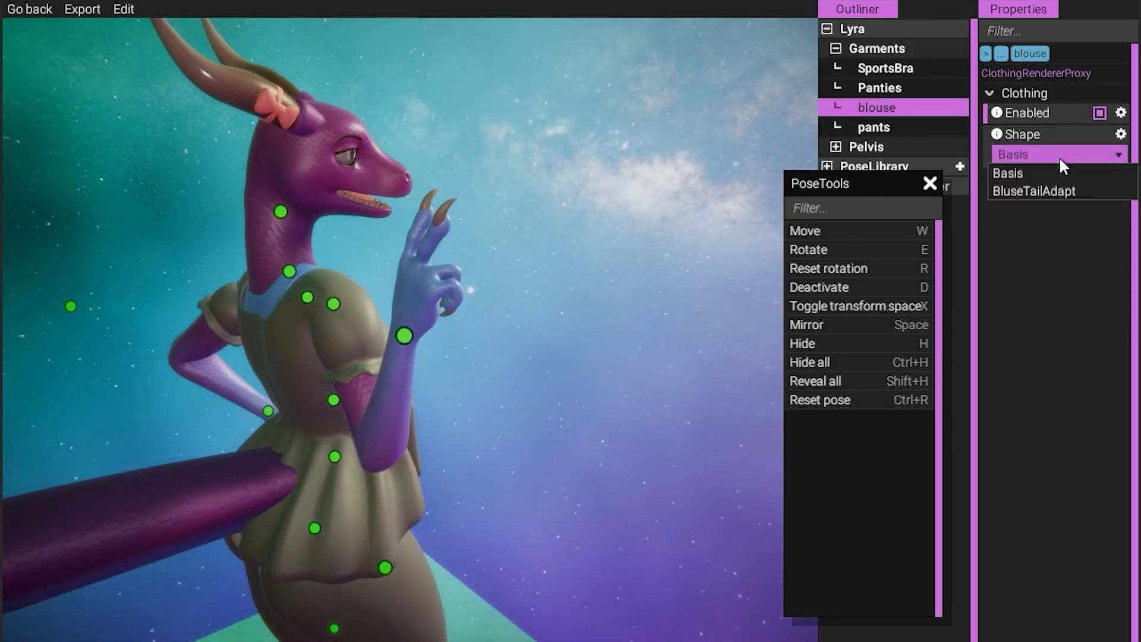
pyautogui.click(1049, 190)
pyautogui.click(930, 183)
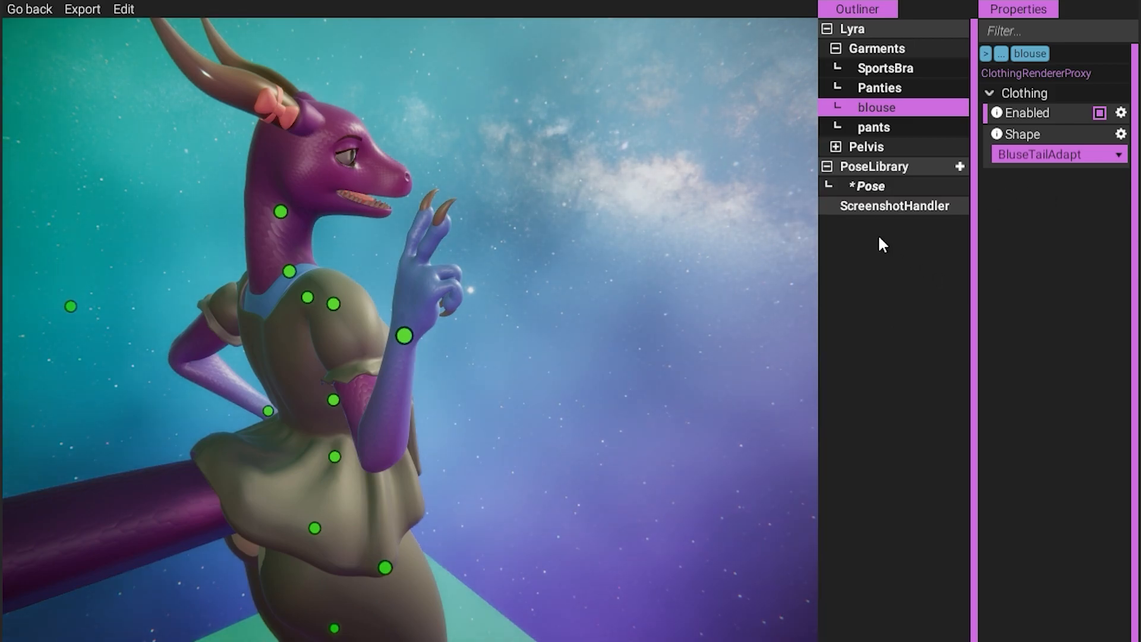
# Add a pose to the pose library, inspect the current pose's options, and reselect the blouse garment
pyautogui.click(958, 166)
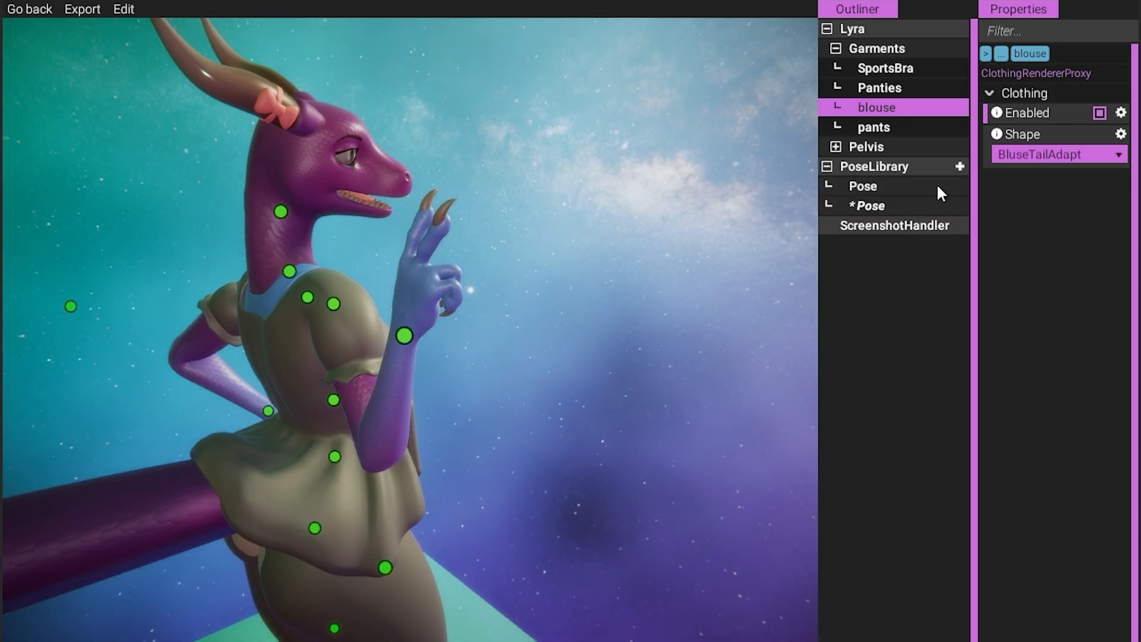
pyautogui.click(888, 205)
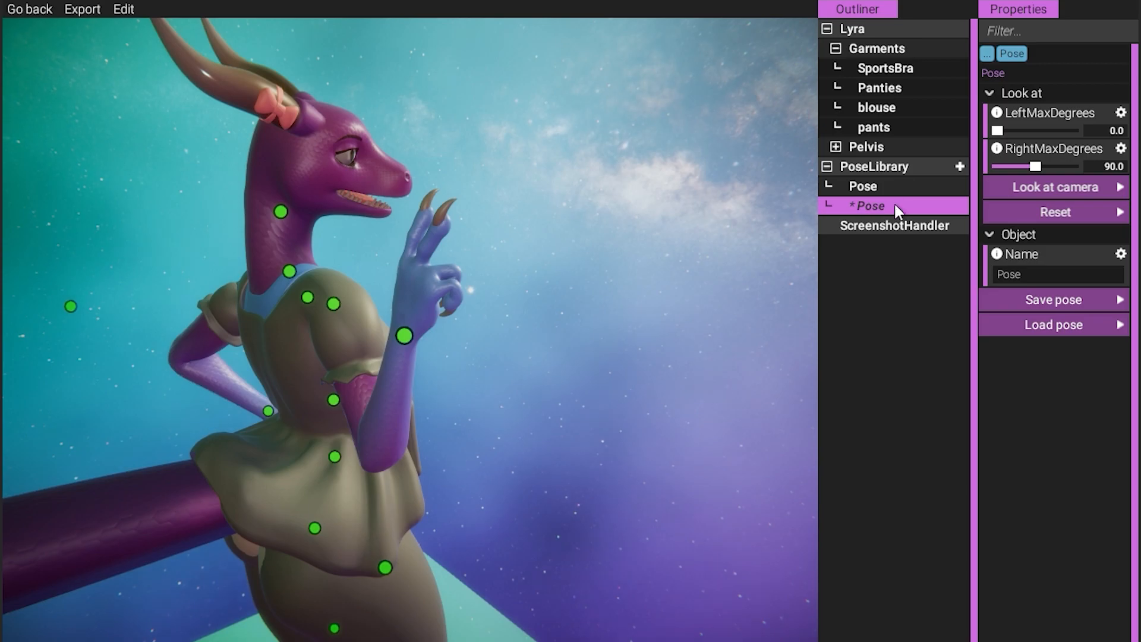
pyautogui.click(896, 88)
pyautogui.click(924, 109)
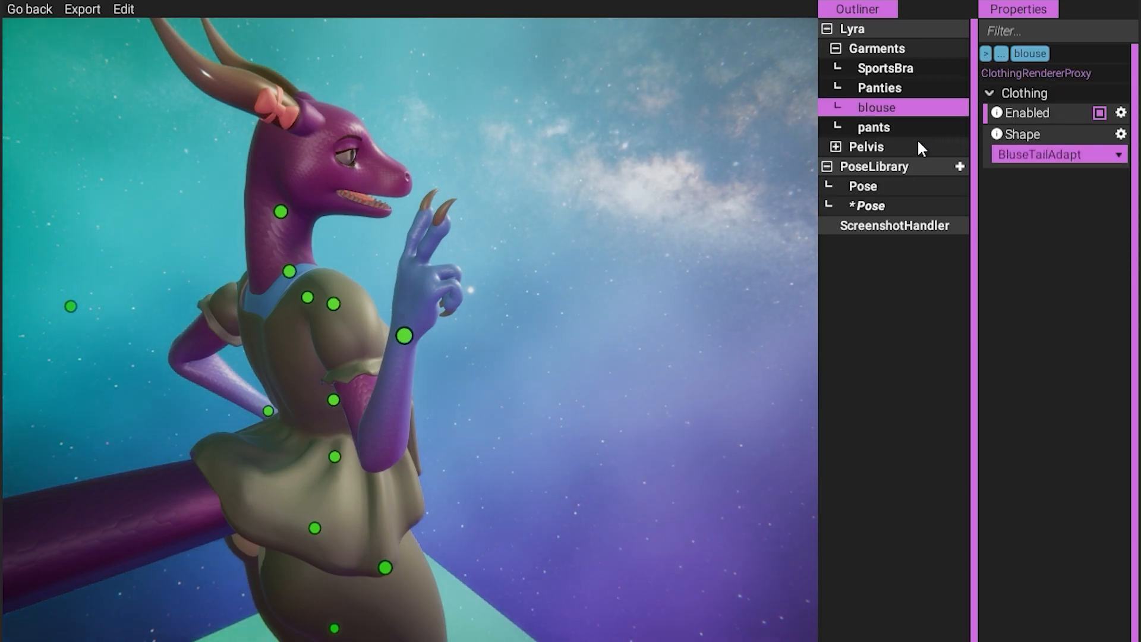
# Change the blouse's shape for the current pose and switch back and forth between the two library poses
pyautogui.click(1072, 156)
pyautogui.click(1059, 173)
pyautogui.click(911, 184)
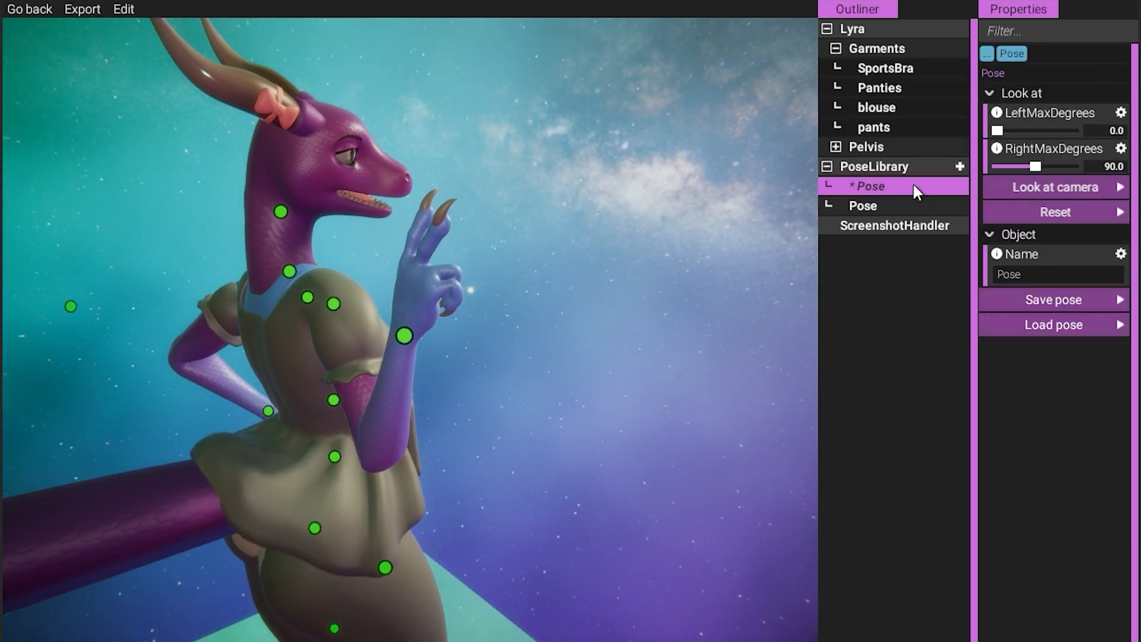
pyautogui.click(901, 205)
pyautogui.click(904, 184)
pyautogui.click(901, 207)
pyautogui.click(918, 185)
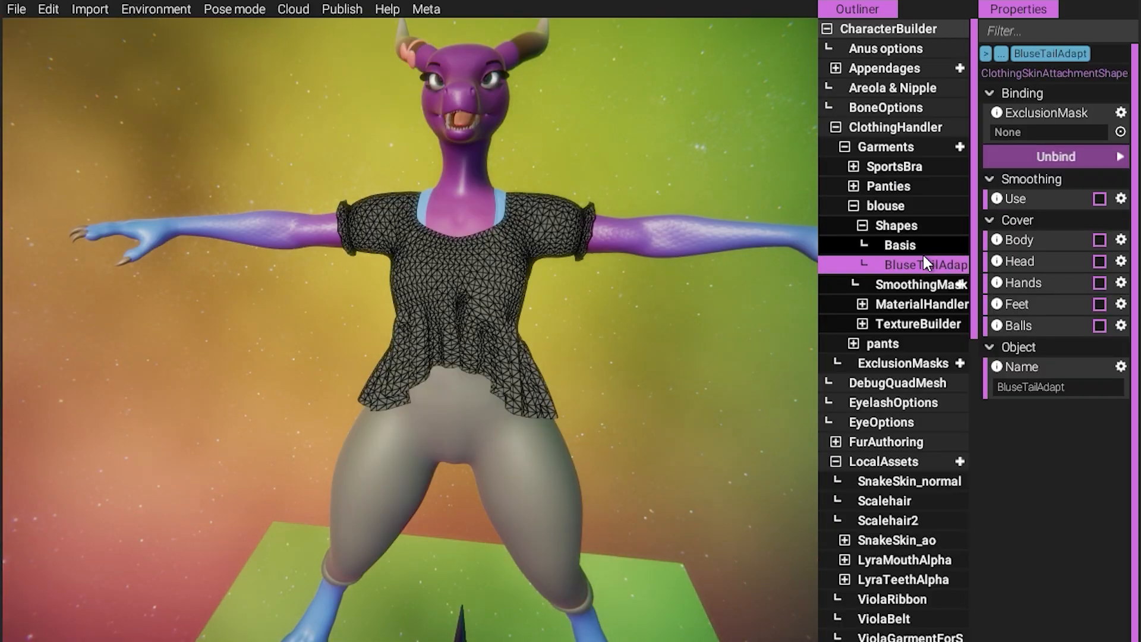
# Unbind the blouse's BluseTailAdapt shape from the character in the character builder
pyautogui.click(1081, 155)
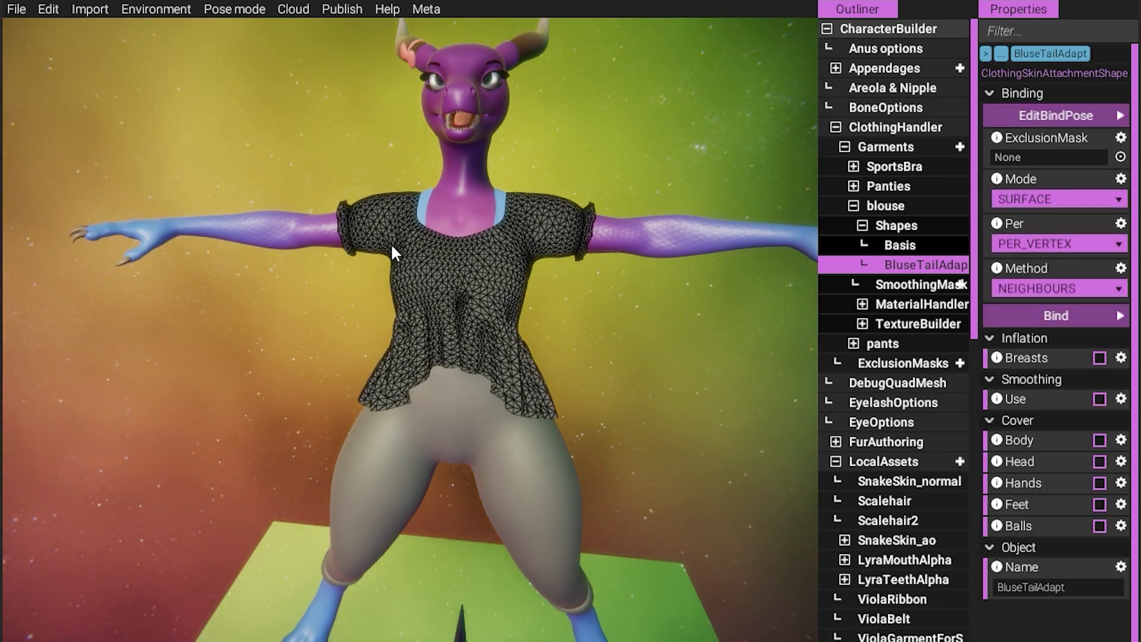
pyautogui.click(1094, 95)
pyautogui.click(1069, 93)
pyautogui.click(1101, 115)
# Recolour the blouse red through the Fill layer of its texture builder, expanding the layer's albedo settings
pyautogui.click(852, 206)
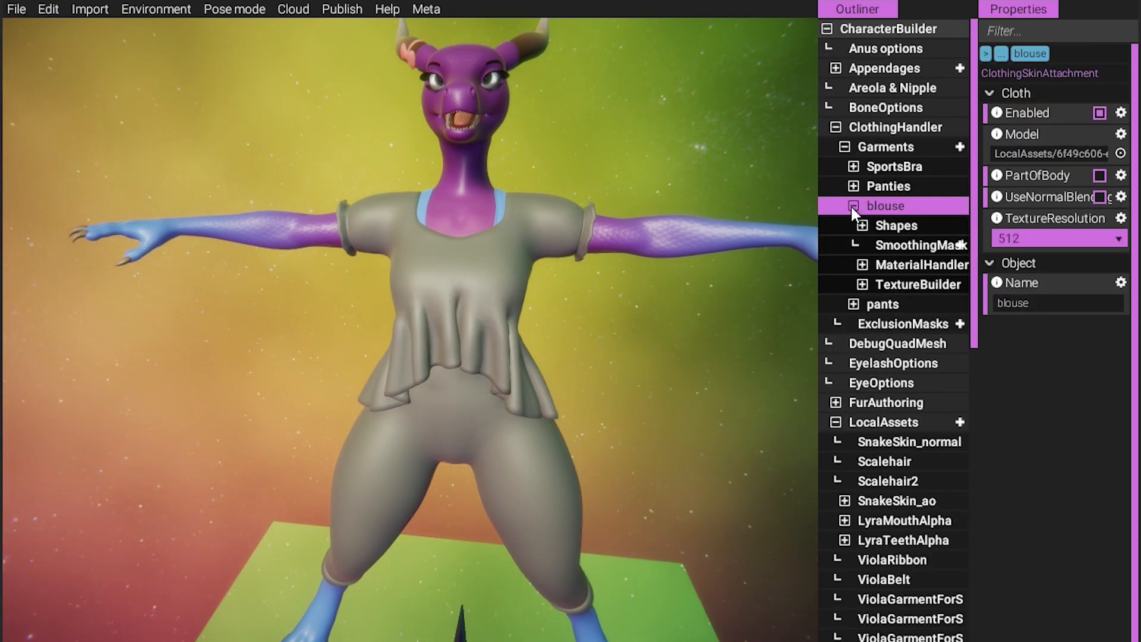
pyautogui.click(862, 284)
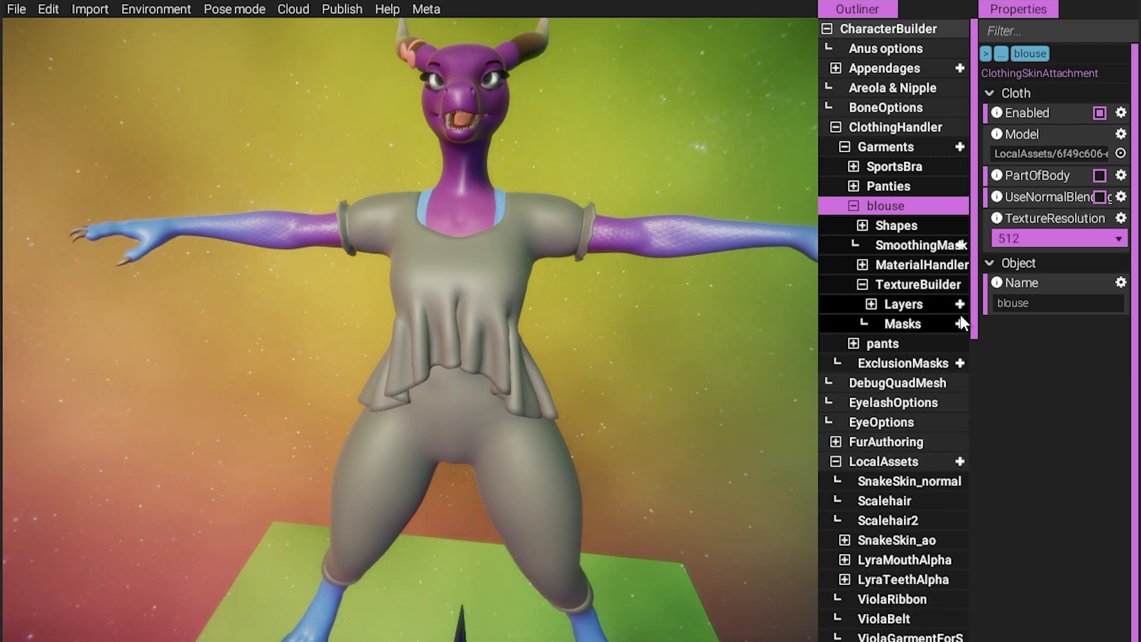
pyautogui.click(871, 303)
pyautogui.click(915, 323)
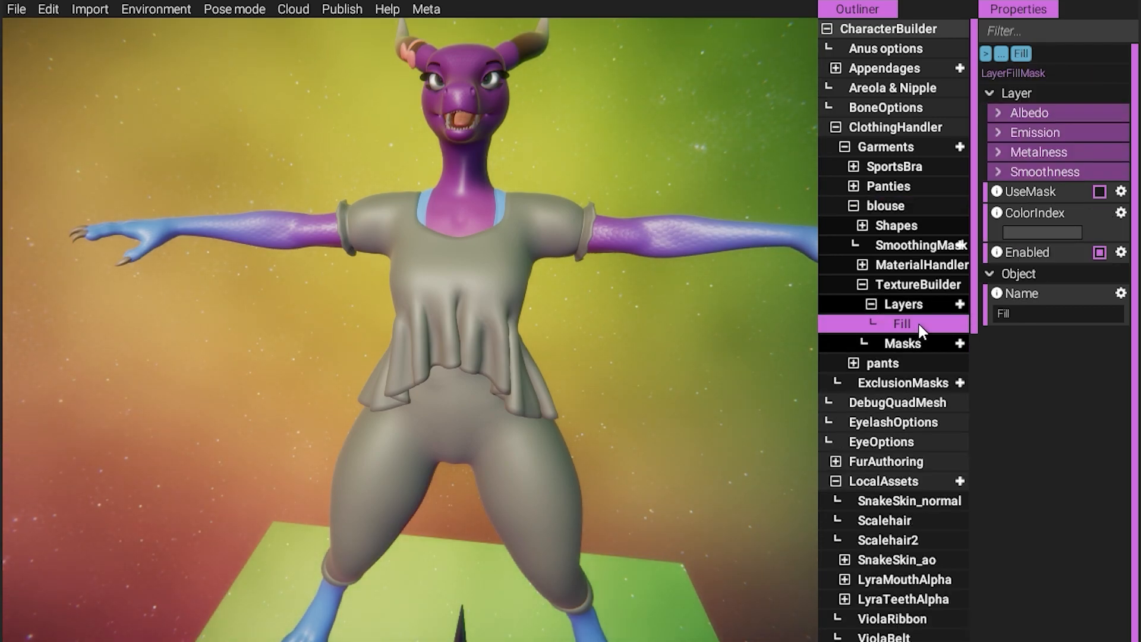
pyautogui.click(1057, 112)
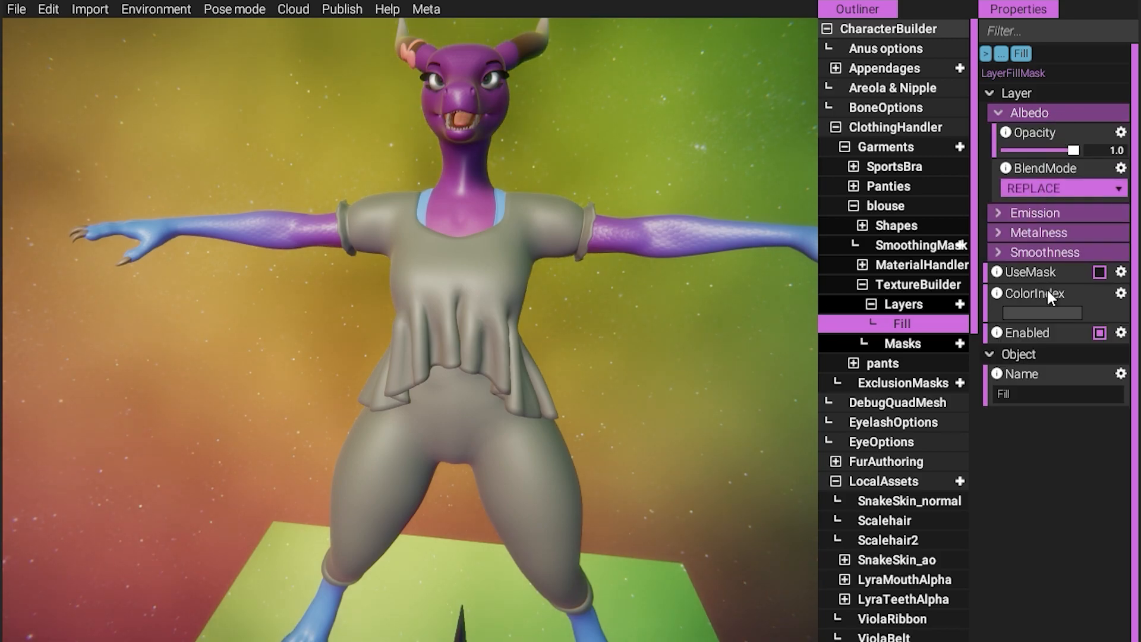
pyautogui.click(1052, 313)
pyautogui.click(398, 372)
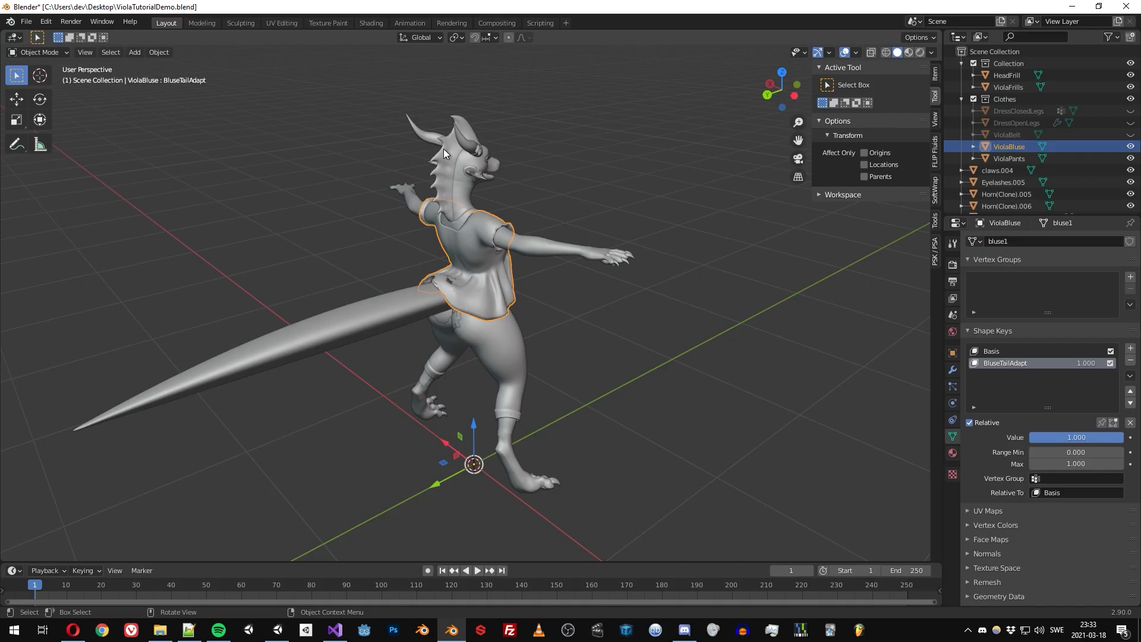
# Select the HeadFrill mesh in Blender and export it as a FurryVNE cloth file named headfrill
pyautogui.click(445, 153)
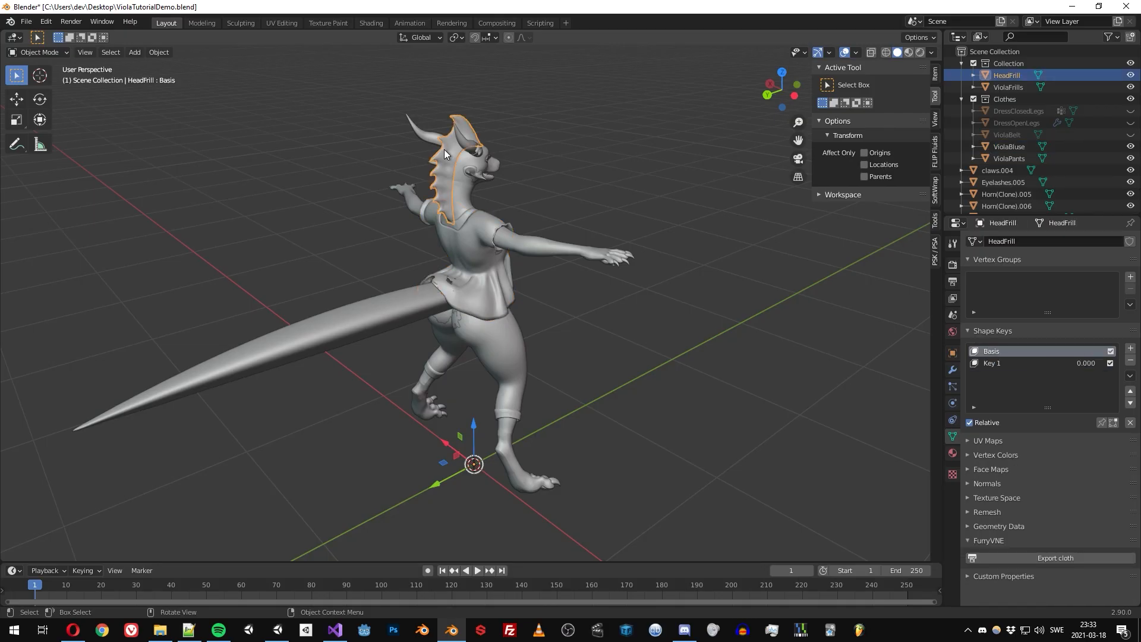
pyautogui.click(1092, 558)
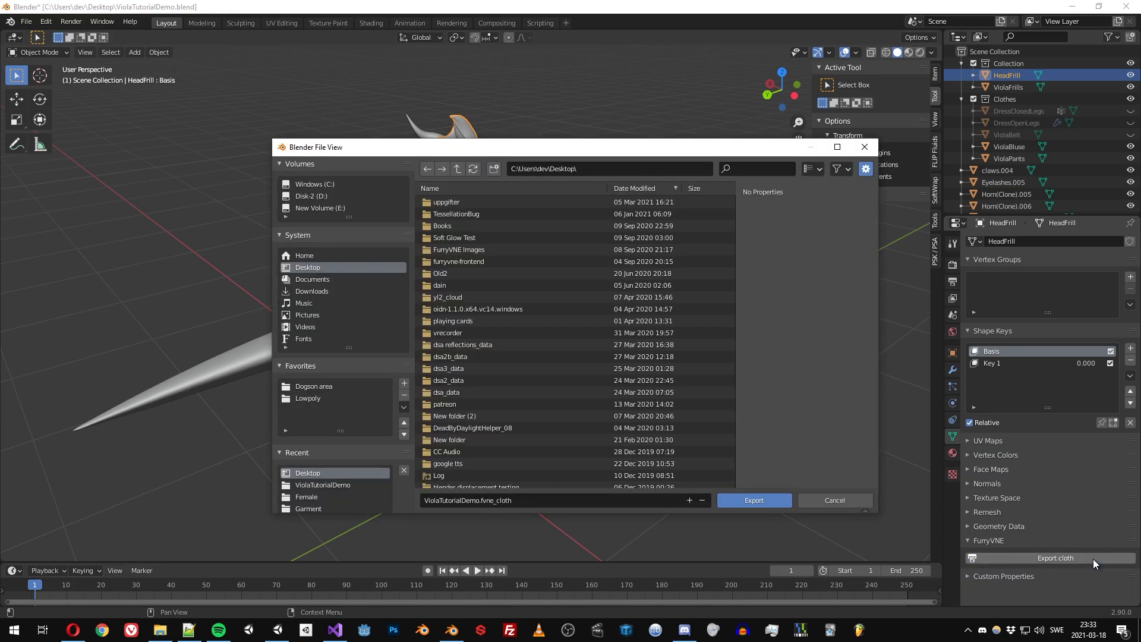
pyautogui.click(478, 502)
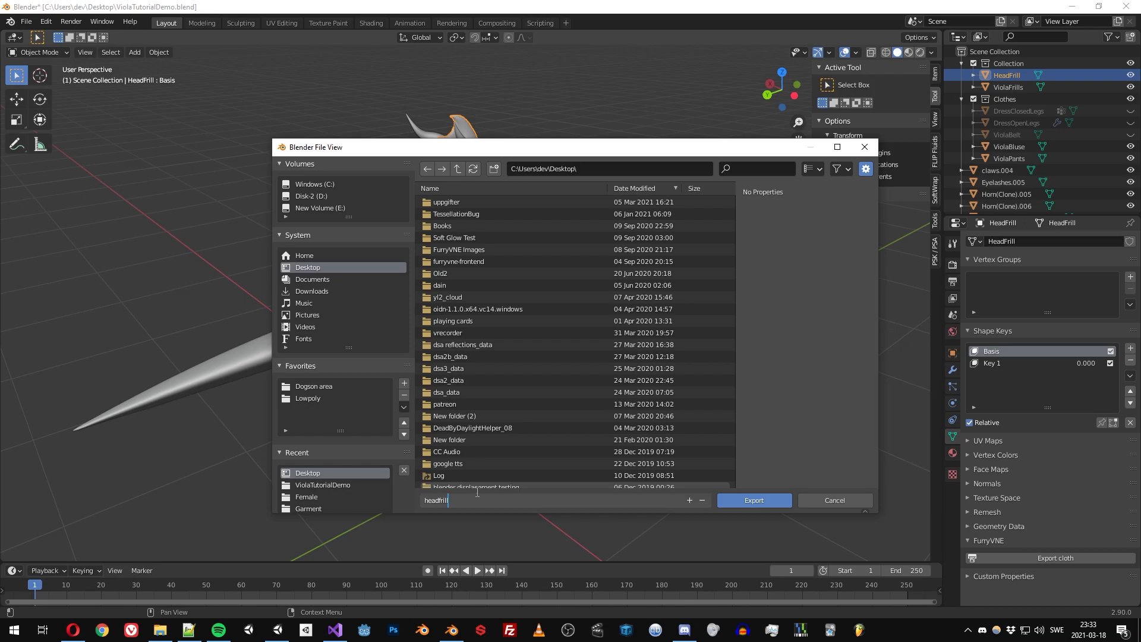
pyautogui.write('headfrill')
pyautogui.click(779, 500)
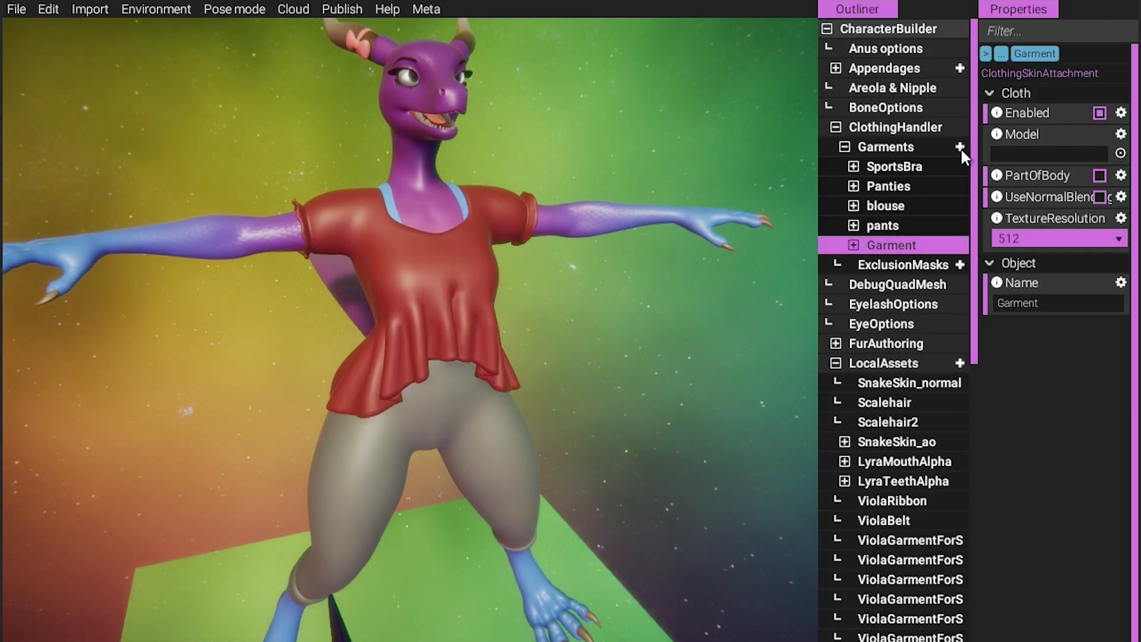
# Import headfrill.fvne_cloth from the desktop into FurryVNE as cloth
pyautogui.click(80, 9)
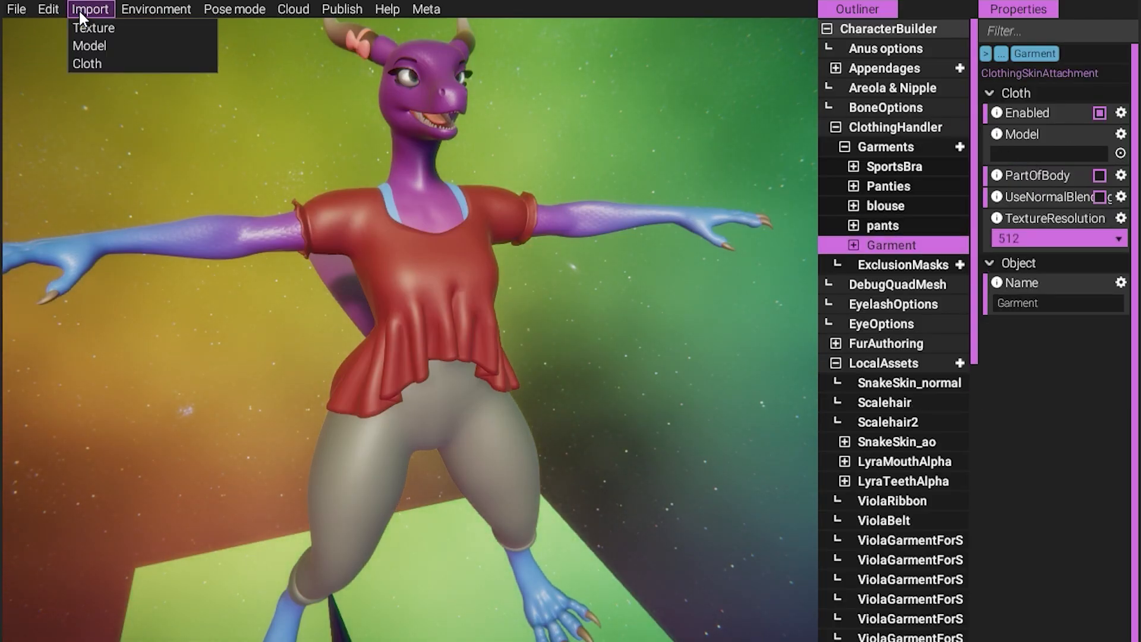
pyautogui.click(141, 63)
pyautogui.click(617, 170)
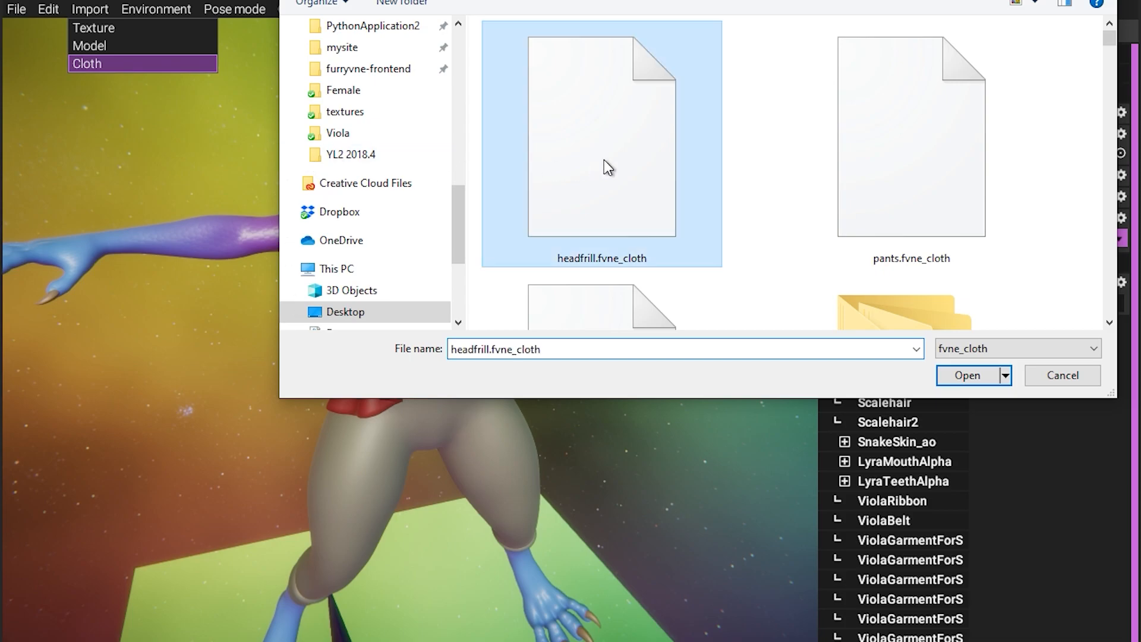
pyautogui.click(980, 376)
# Assign the headfrill model to the newly added garment and view it on the character's head
pyautogui.click(1119, 152)
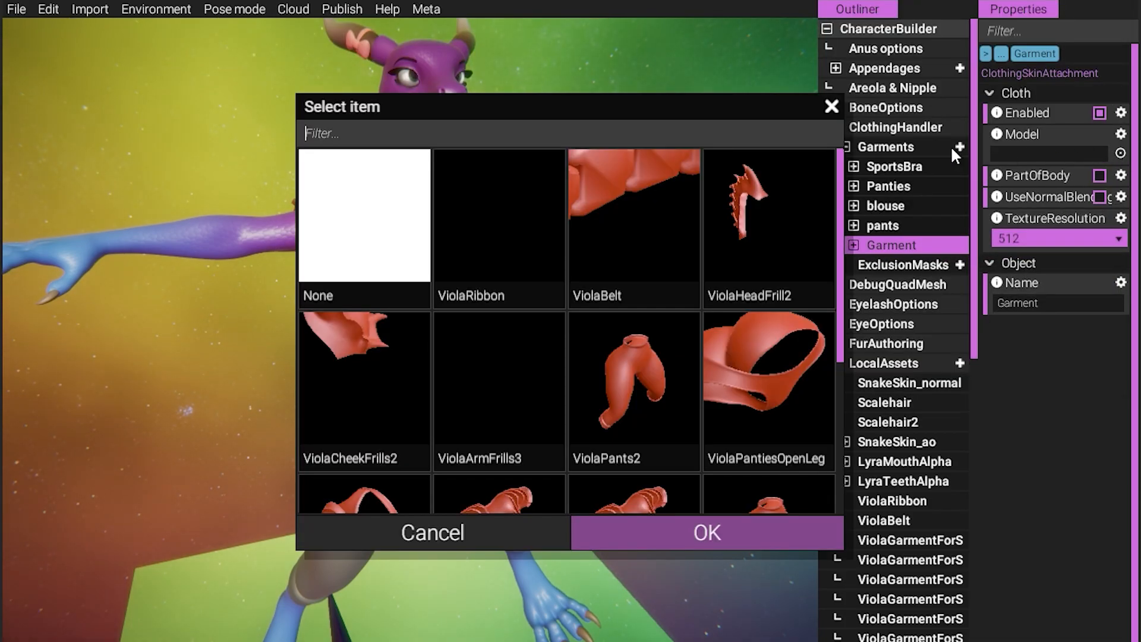
pyautogui.write('headf')
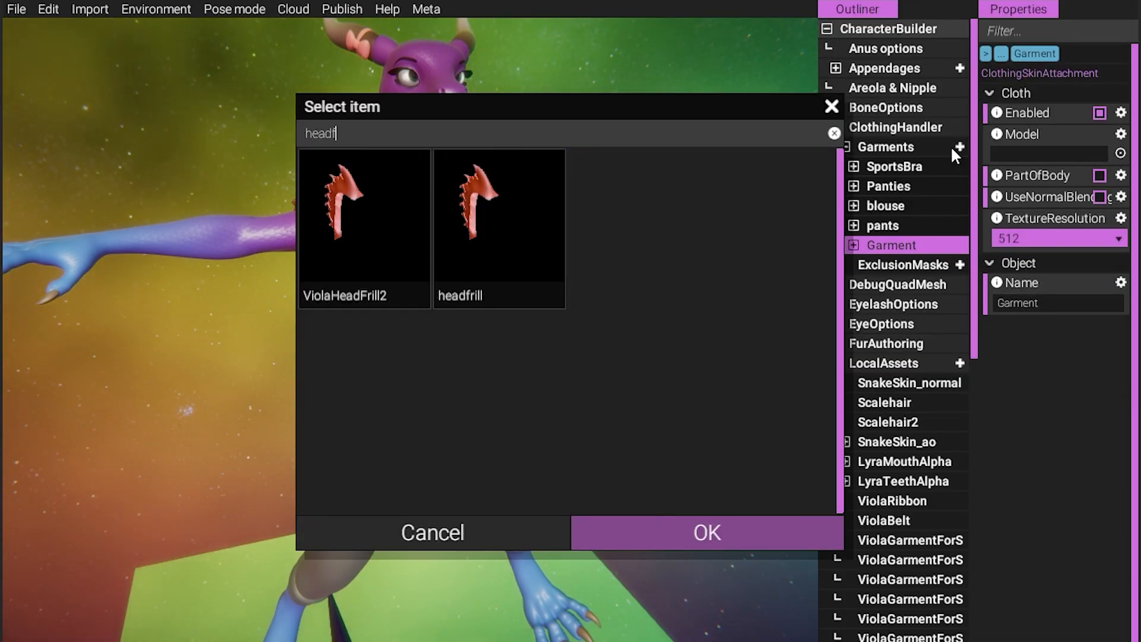
pyautogui.click(498, 223)
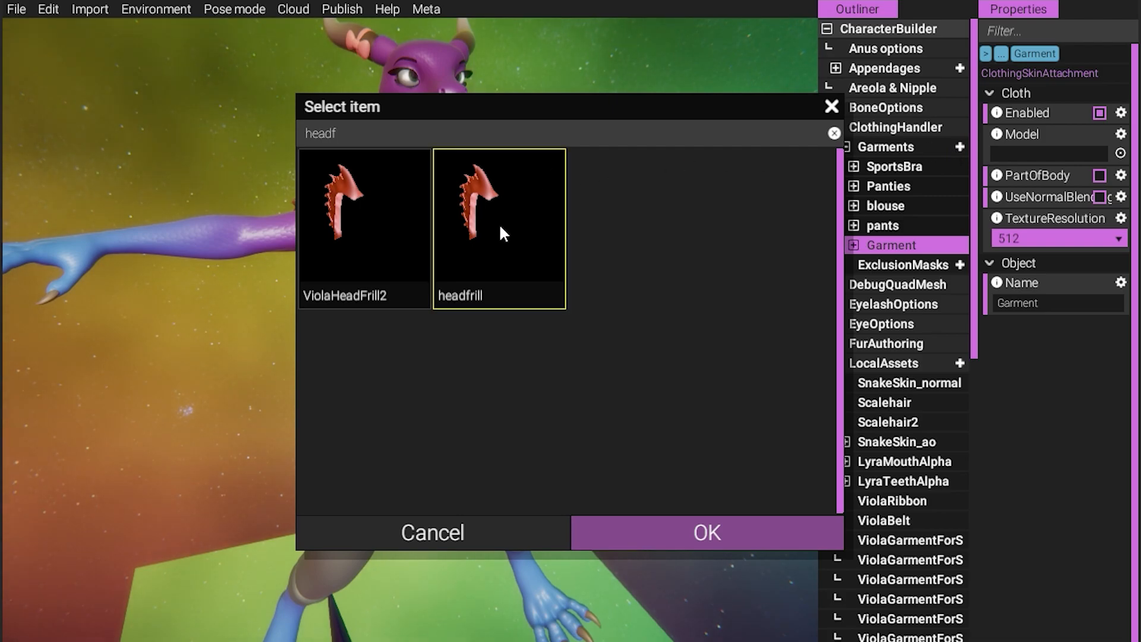
pyautogui.click(737, 528)
pyautogui.moveTo(380, 83); pyautogui.dragTo(485, 98, button='middle')
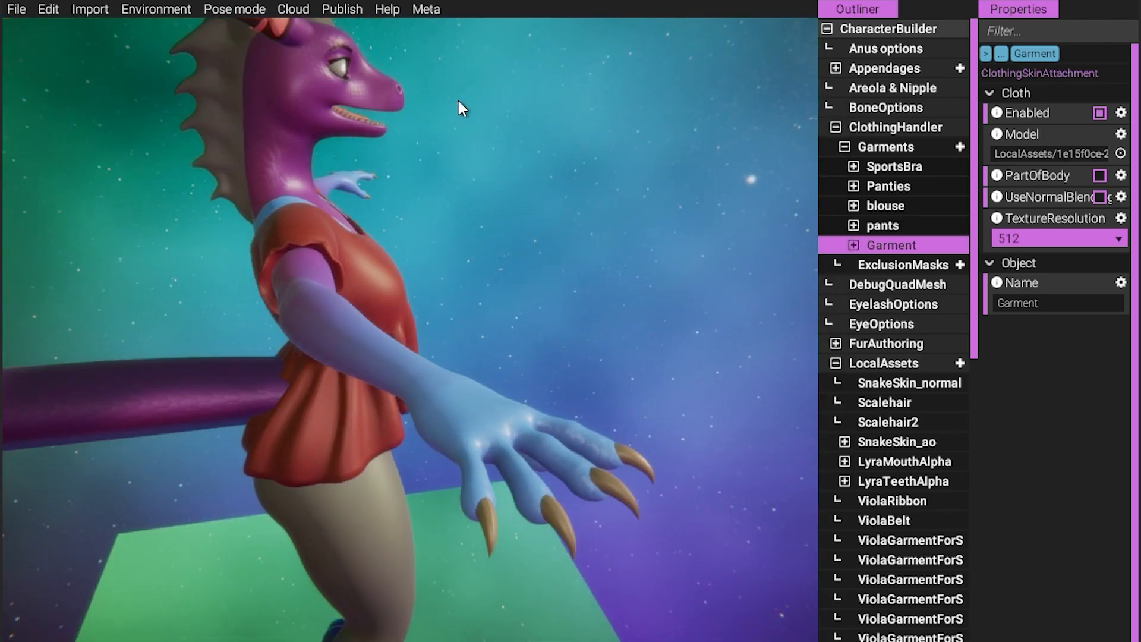
pyautogui.moveTo(272, 88); pyautogui.dragTo(323, 74, button='middle')
# Check in pose mode how the unbound head frill sits relative to the head, and return to the character builder
pyautogui.click(260, 8)
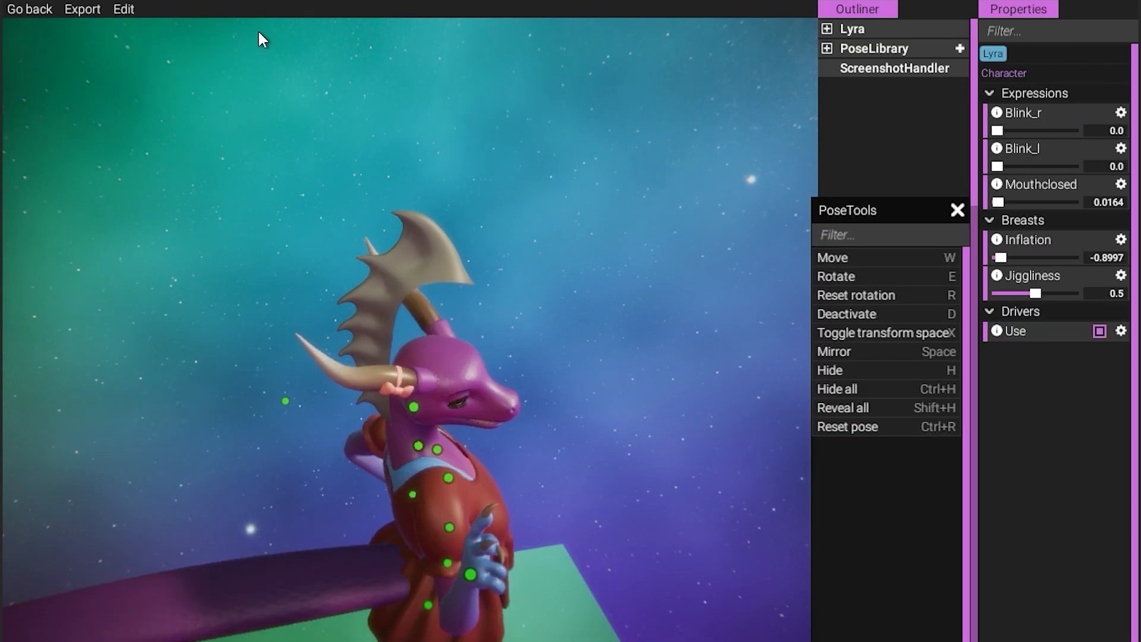
pyautogui.moveTo(384, 266); pyautogui.dragTo(226, 222, button='middle')
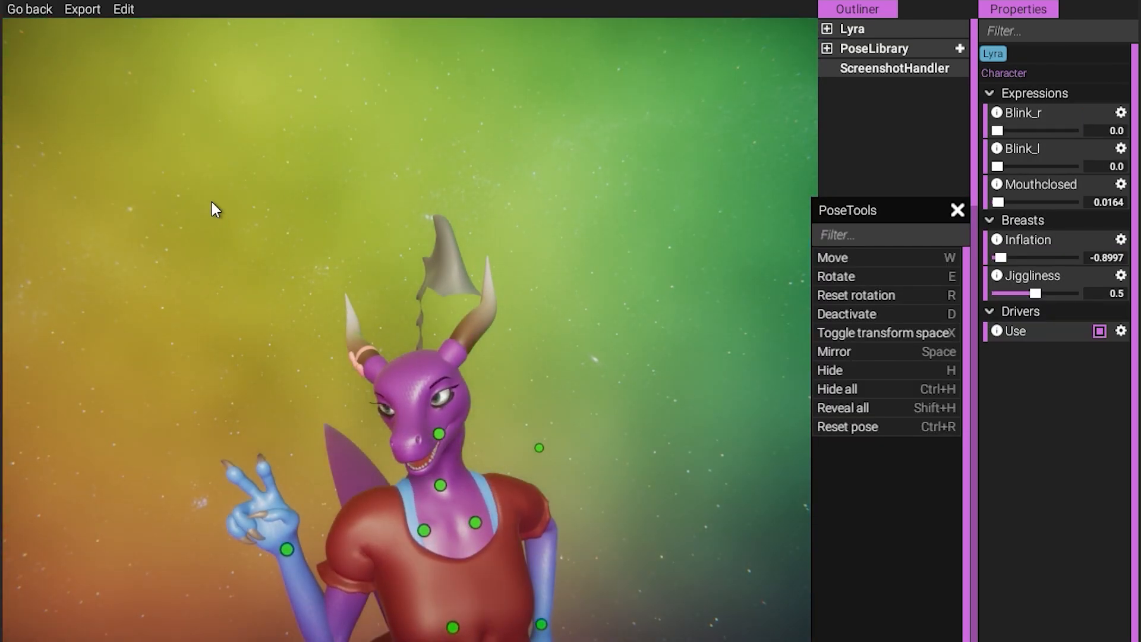
pyautogui.click(48, 9)
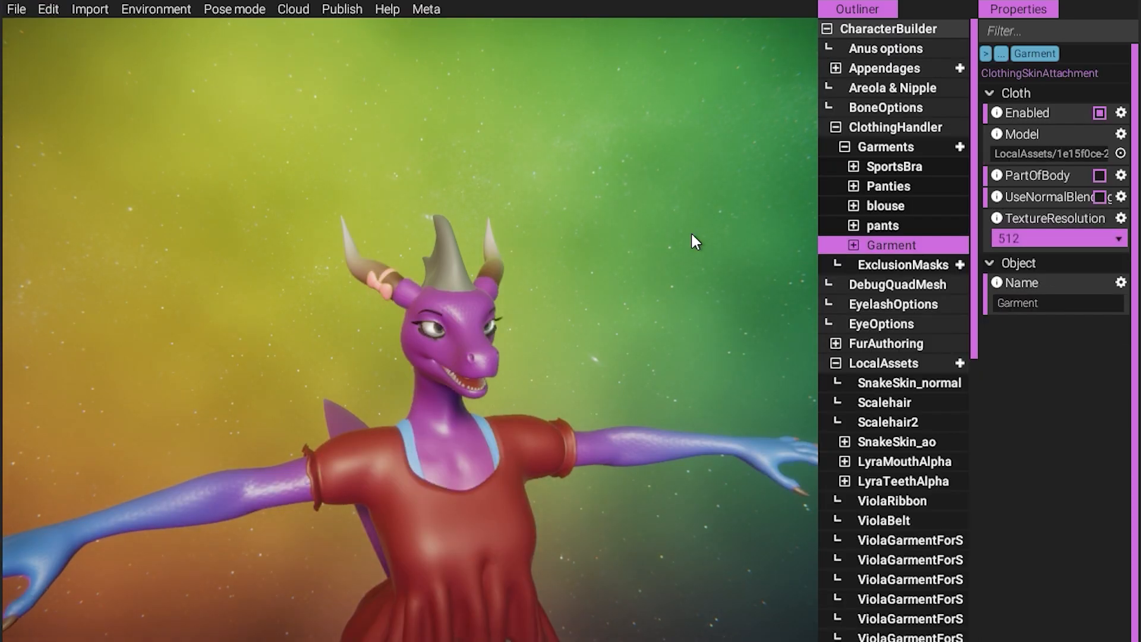
# Bind the head frill garment's Basis shape to the character using SURFACE mode
pyautogui.click(853, 244)
pyautogui.click(862, 264)
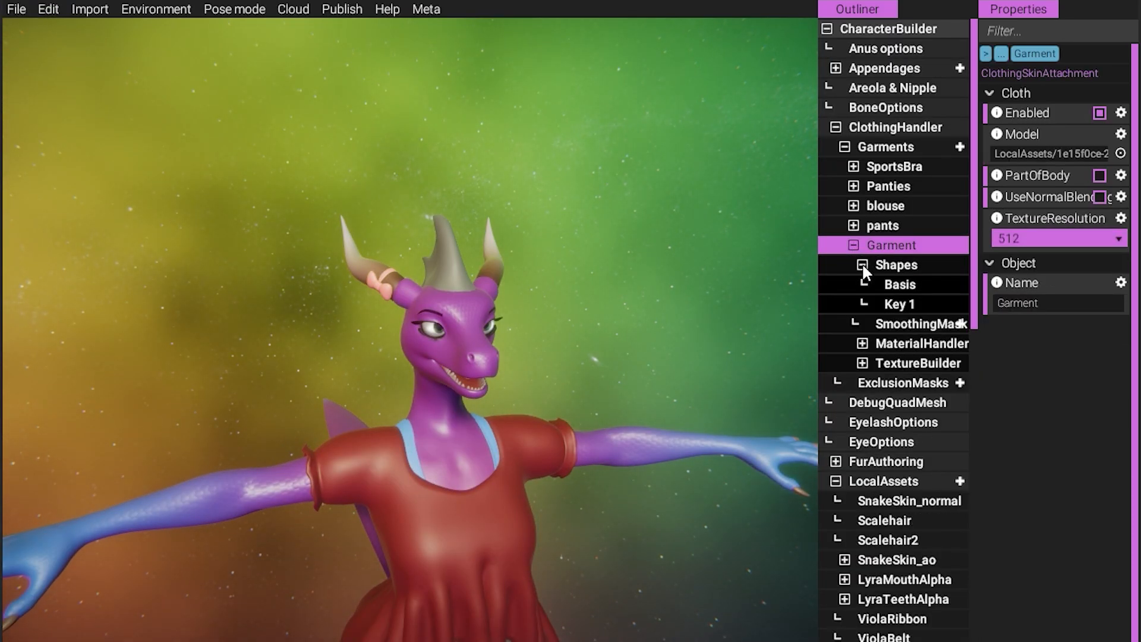
pyautogui.click(902, 285)
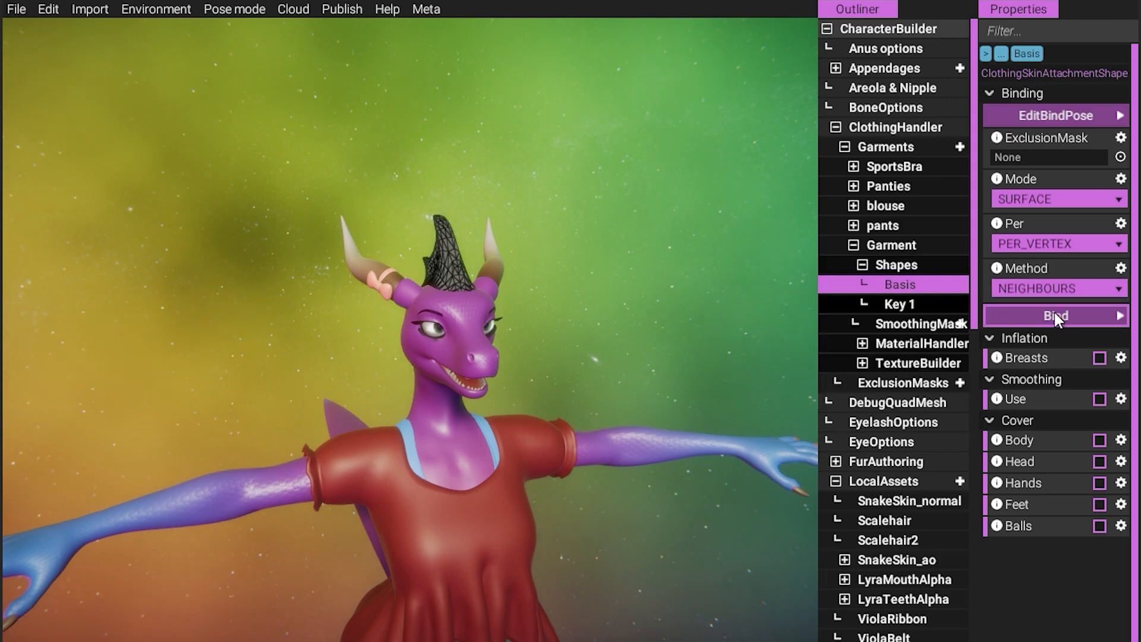
pyautogui.click(1090, 316)
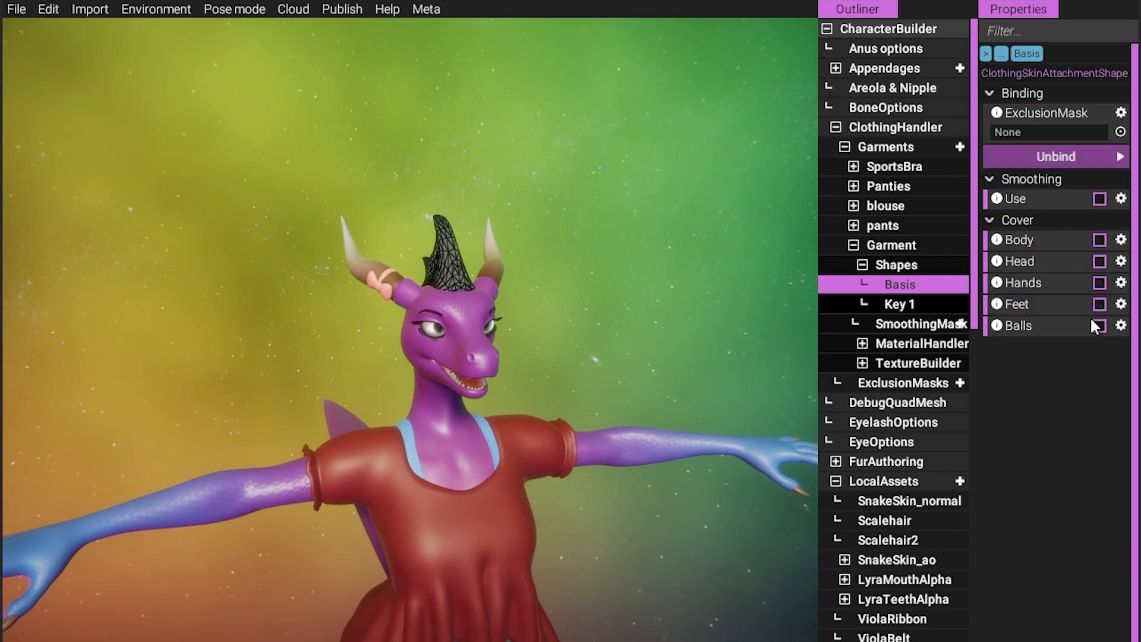
# Rotate the head bone in pose mode to test how the surface-bound frill deforms, and return to the character builder
pyautogui.click(255, 10)
pyautogui.moveTo(400, 283); pyautogui.dragTo(522, 342, button='middle')
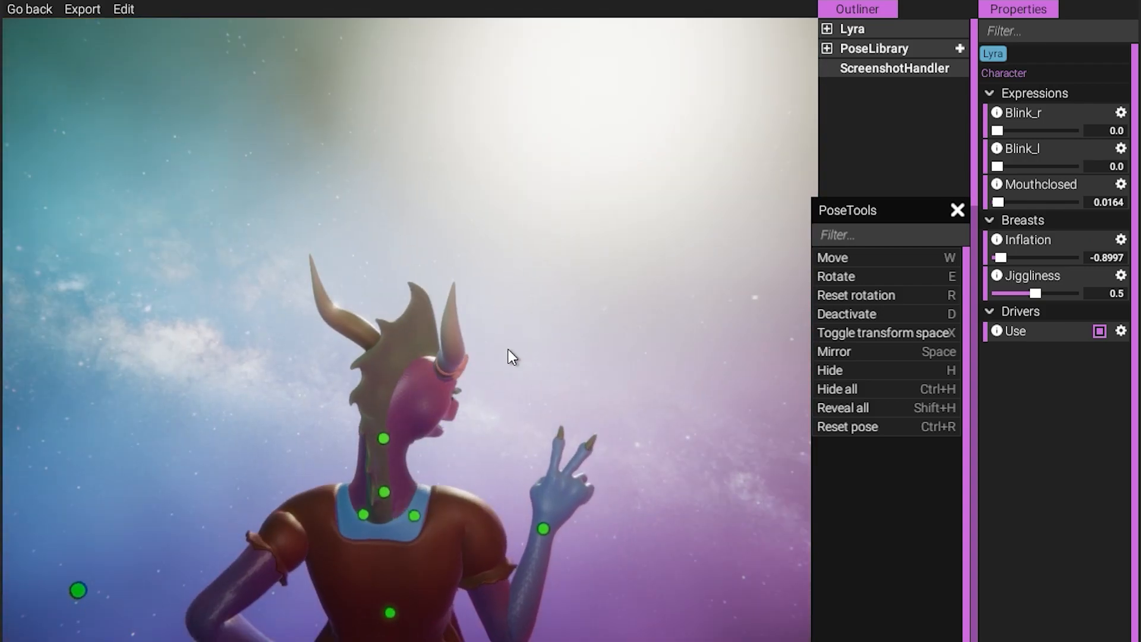
pyautogui.scroll(-3, 362, 416)
pyautogui.scroll(8, 370, 415)
pyautogui.moveTo(371, 415); pyautogui.dragTo(453, 398, button='middle')
pyautogui.click(475, 373)
pyautogui.press('e')
pyautogui.moveTo(497, 355); pyautogui.dragTo(453, 196)
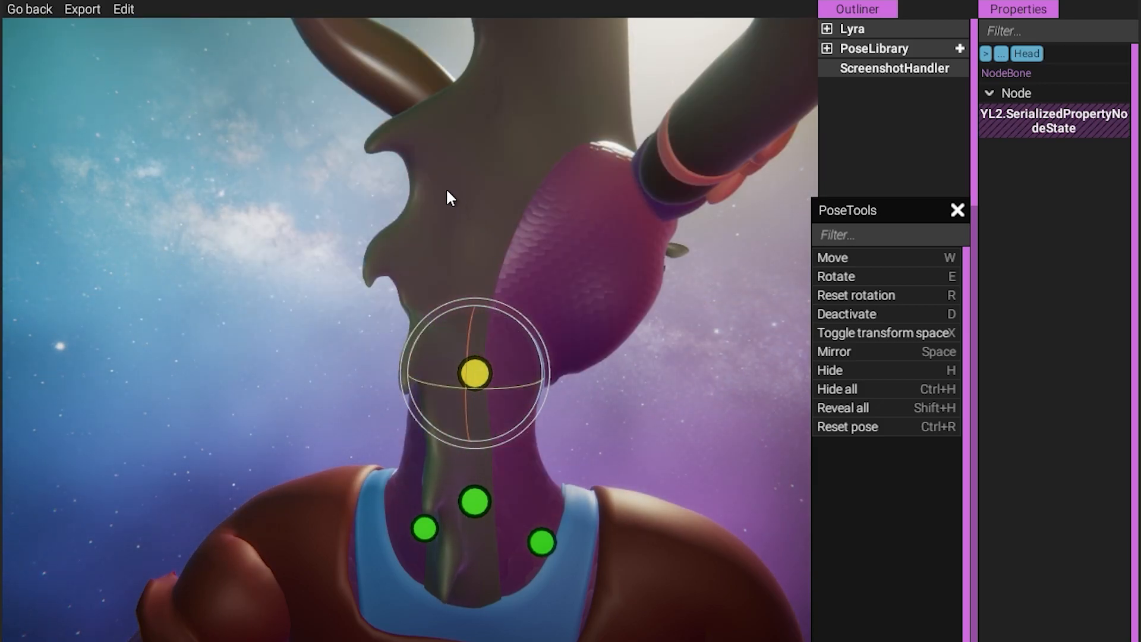
pyautogui.click(51, 8)
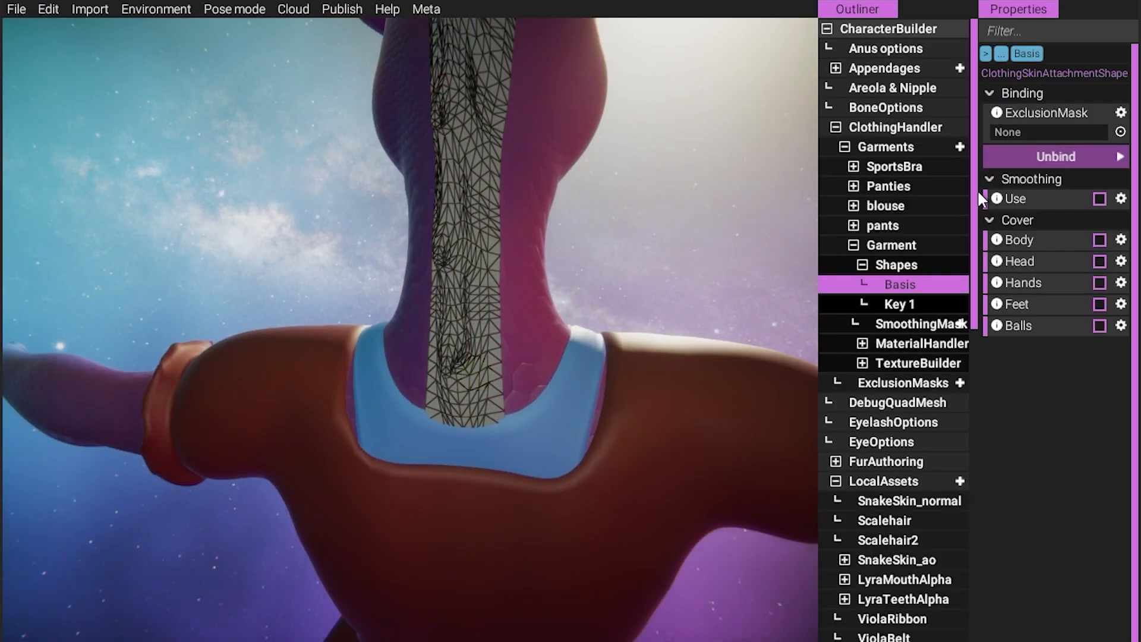
# Unbind the head frill's Basis shape and bind it again in BONES mode with PER_VERTEX
pyautogui.click(1086, 158)
pyautogui.click(1075, 198)
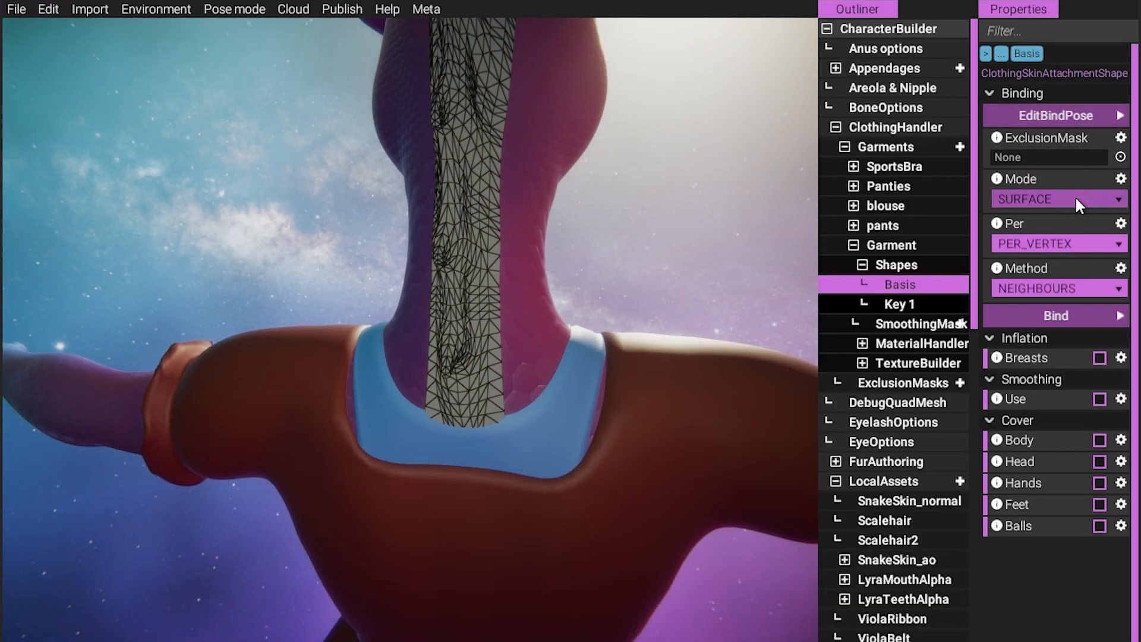
pyautogui.click(1056, 231)
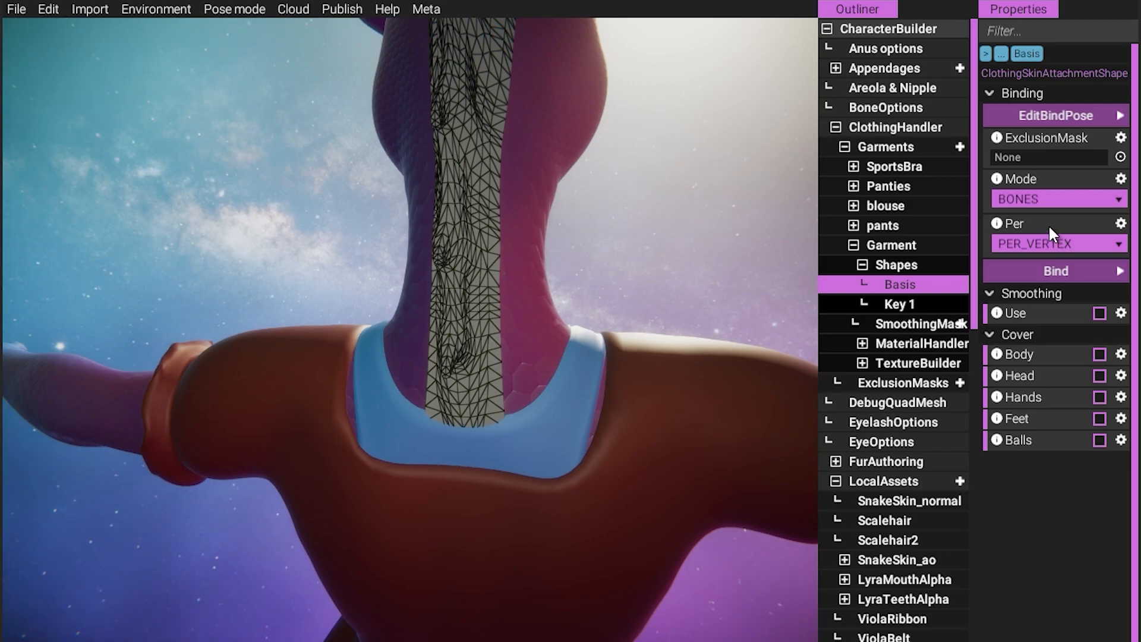
pyautogui.moveTo(608, 245); pyautogui.dragTo(564, 237, button='middle')
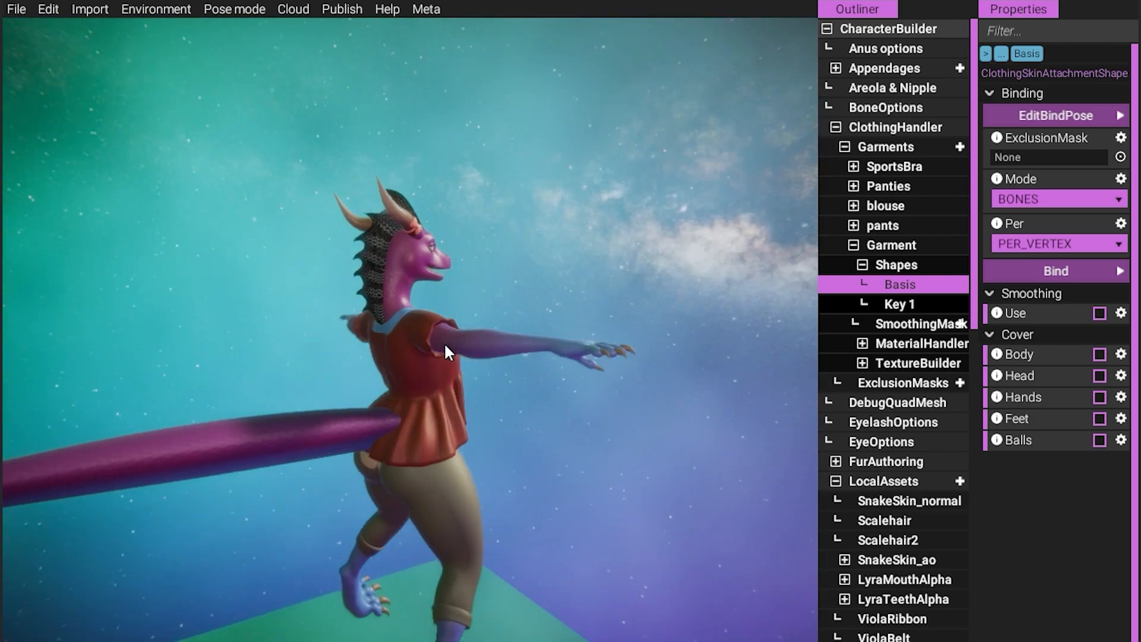
pyautogui.moveTo(444, 344); pyautogui.dragTo(457, 373, button='middle')
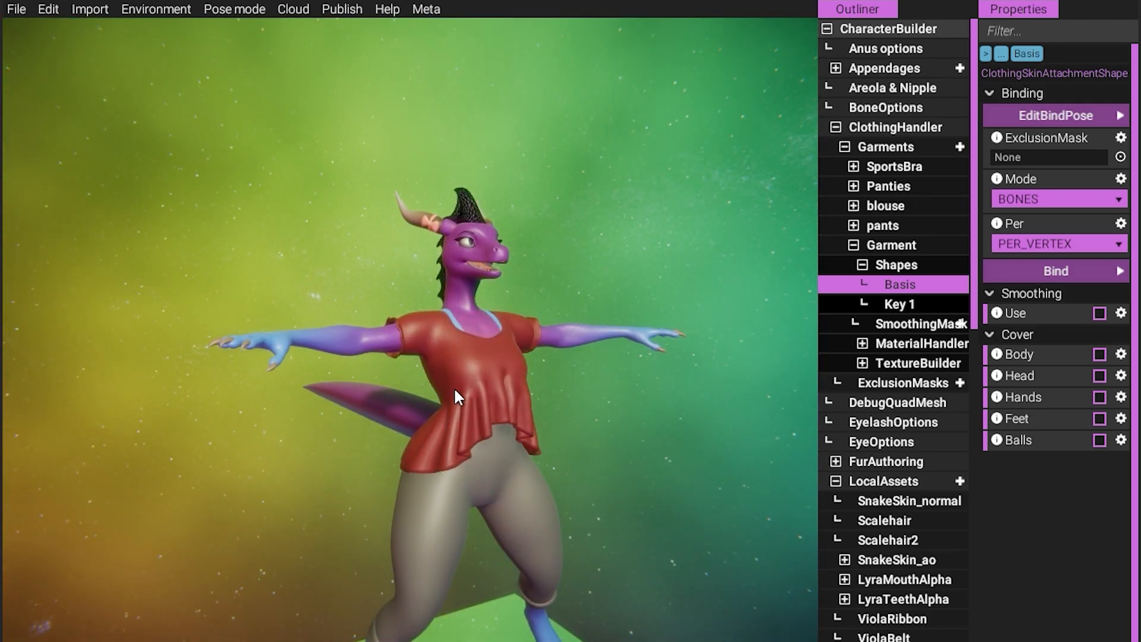
pyautogui.moveTo(1000, 220)
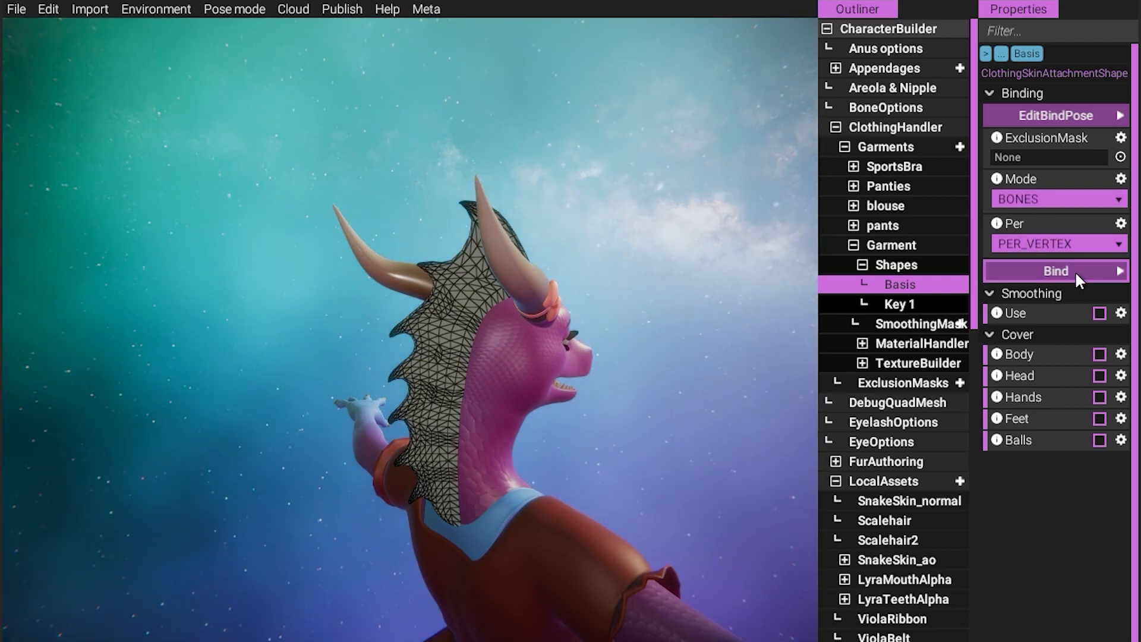
pyautogui.click(1074, 271)
# Turn the head in pose mode to check the frill's bone binding, and go back to the character builder
pyautogui.click(257, 9)
pyautogui.moveTo(433, 334); pyautogui.dragTo(530, 278, button='middle')
pyautogui.moveTo(483, 351); pyautogui.dragTo(433, 438, button='middle')
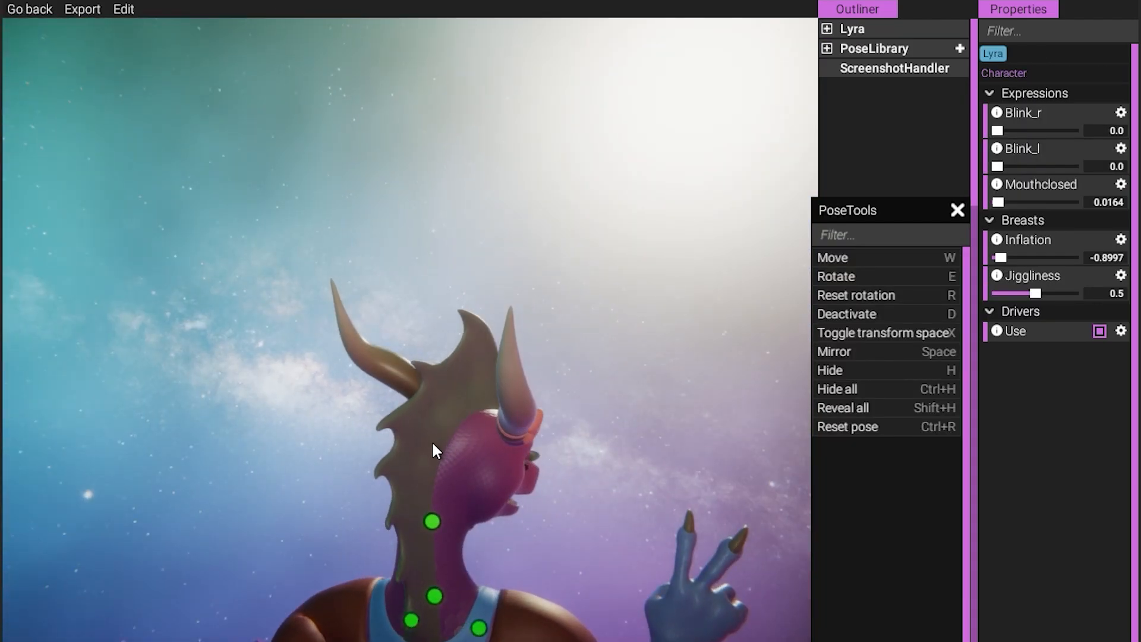
pyautogui.click(433, 518)
pyautogui.moveTo(590, 475); pyautogui.dragTo(486, 432)
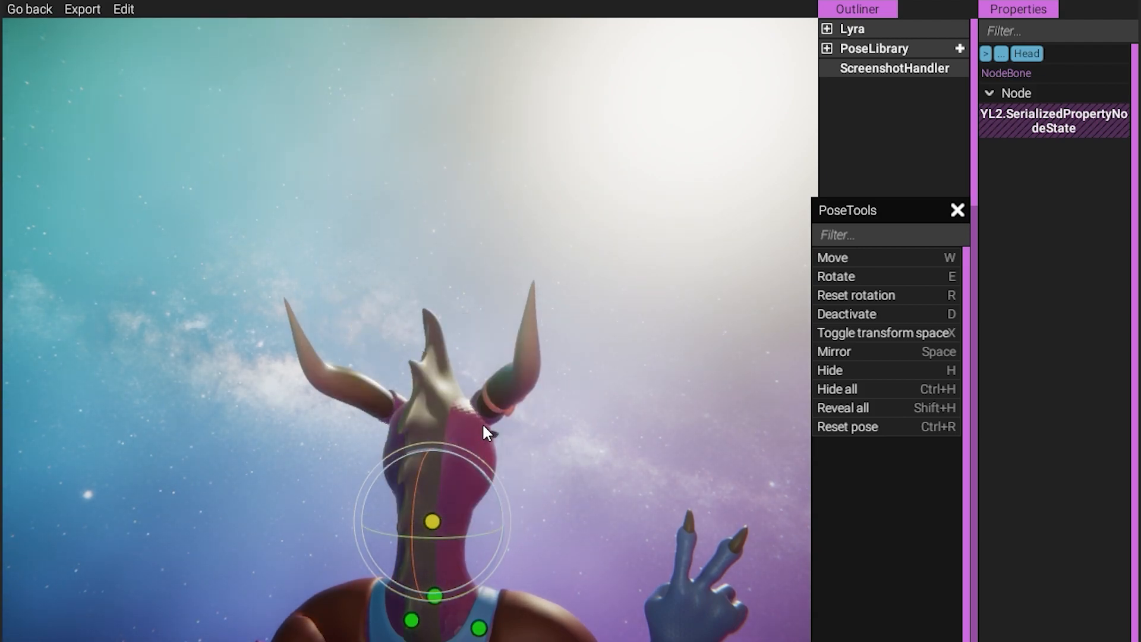
pyautogui.click(58, 8)
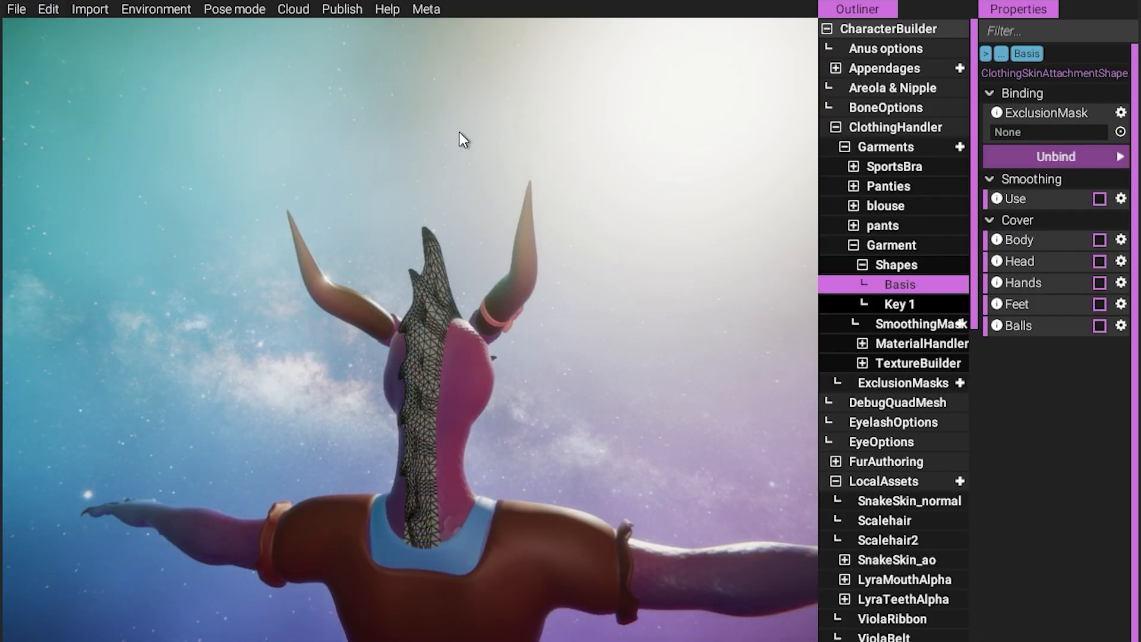
# Enable smoothing on the frill's Basis shape and create a smoothing mask from the vertices along its spiked outer edge
pyautogui.click(1099, 198)
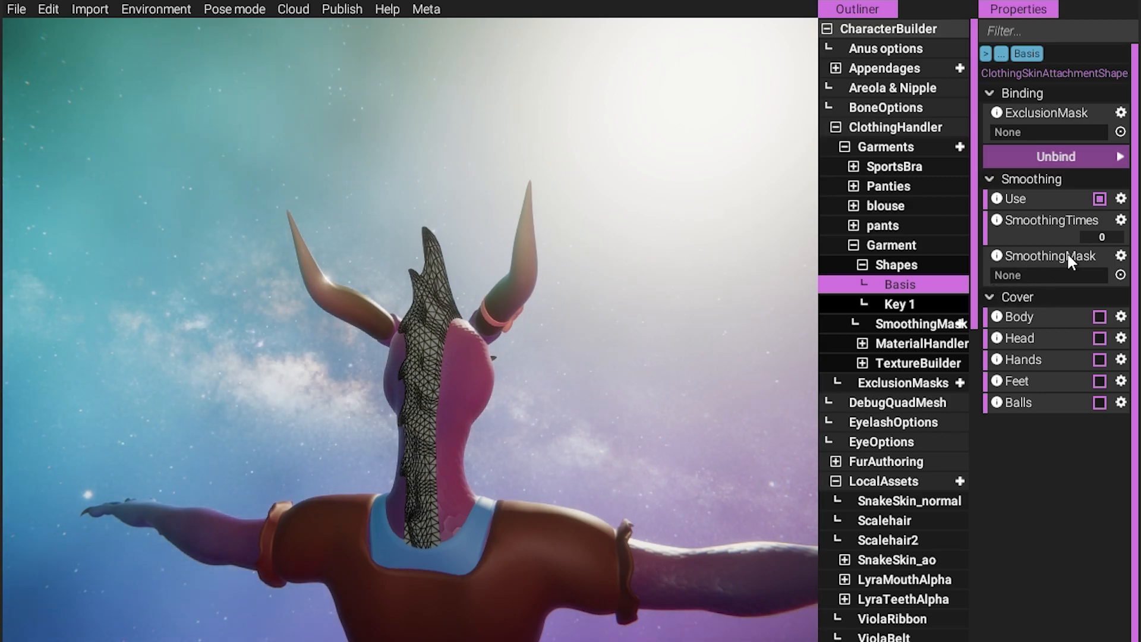
pyautogui.click(961, 323)
pyautogui.click(1082, 159)
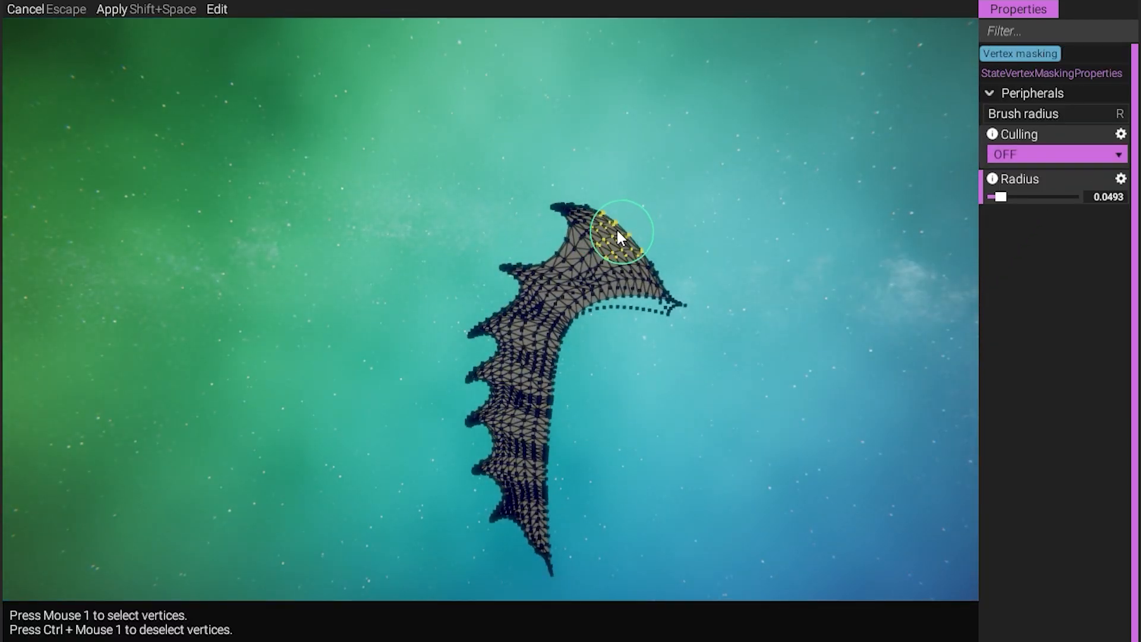
pyautogui.moveTo(617, 232)
pyautogui.mouseDown()
pyautogui.moveTo(565, 231)
pyautogui.moveTo(512, 289)
pyautogui.moveTo(485, 355)
pyautogui.moveTo(475, 457)
pyautogui.moveTo(485, 526)
pyautogui.moveTo(497, 317)
pyautogui.moveTo(500, 394)
pyautogui.moveTo(514, 299)
pyautogui.moveTo(588, 231)
pyautogui.mouseUp()
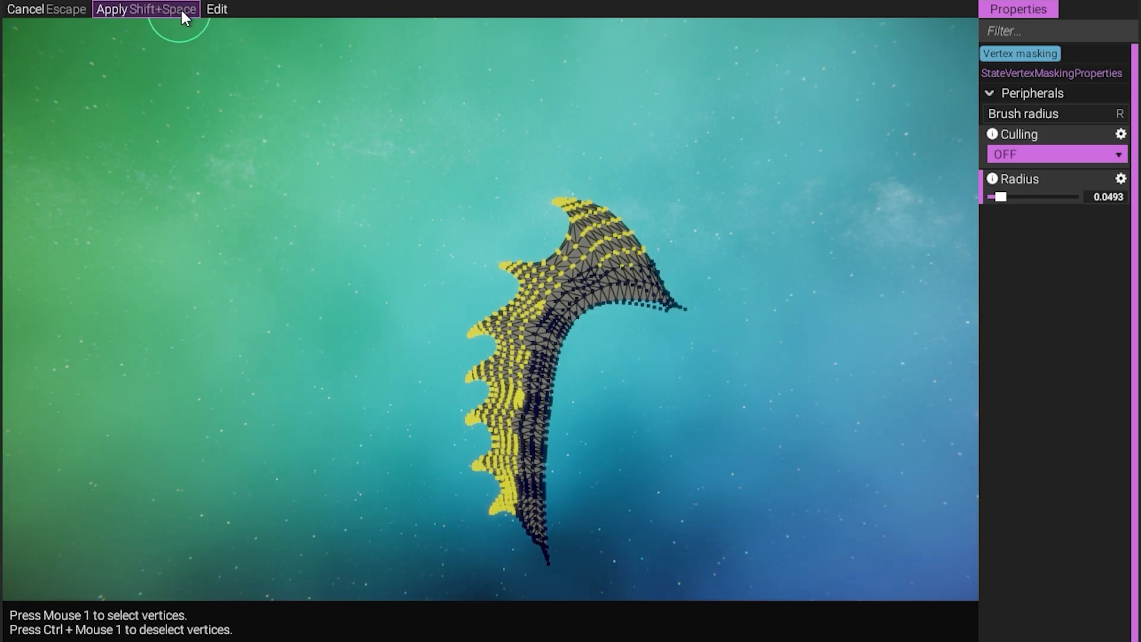
pyautogui.click(189, 9)
# Assign the new clothing smoothing mask to the frill's Basis shape and set SmoothingTimes to 50
pyautogui.click(922, 284)
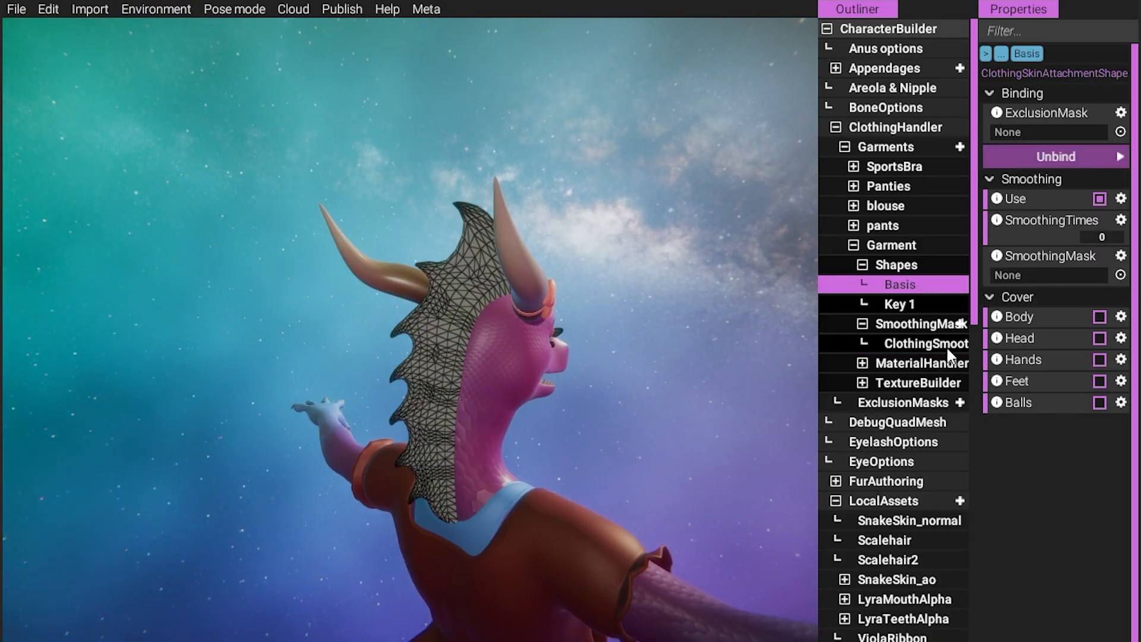
pyautogui.click(1120, 275)
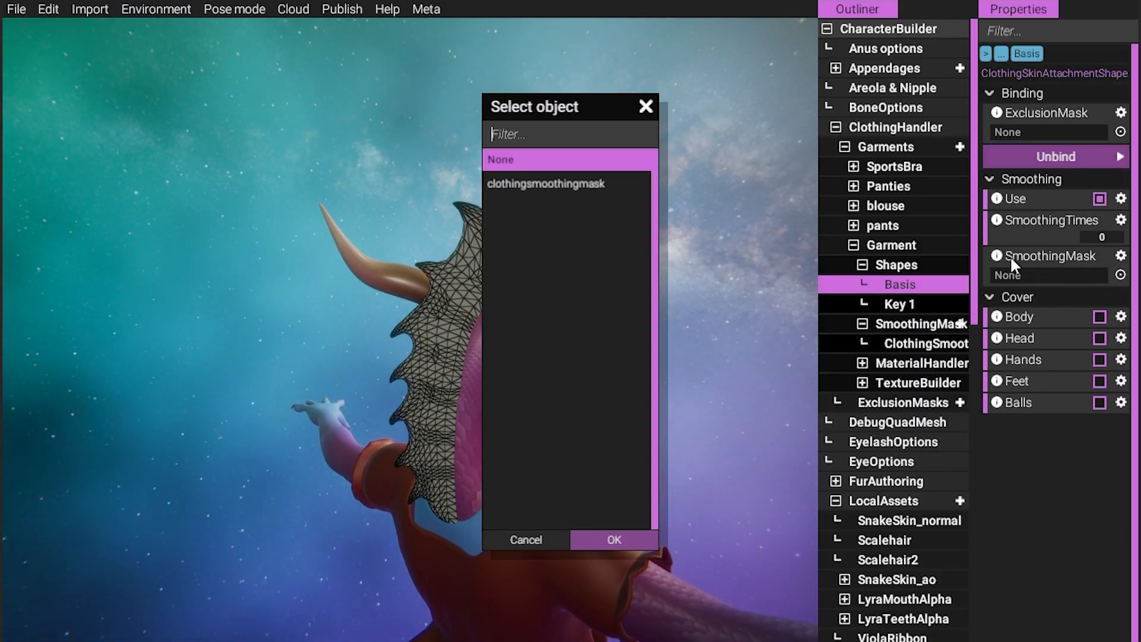
pyautogui.click(603, 184)
pyautogui.click(613, 539)
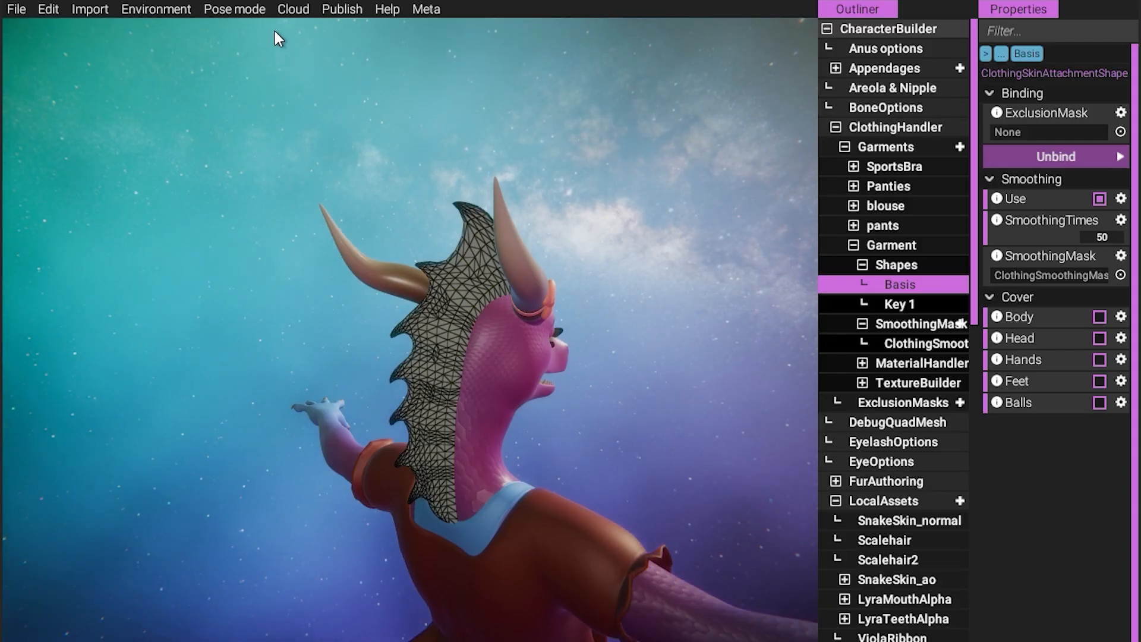
# Rotate the head in pose mode to test how the smoothed frill deforms, and return to the character builder
pyautogui.click(255, 10)
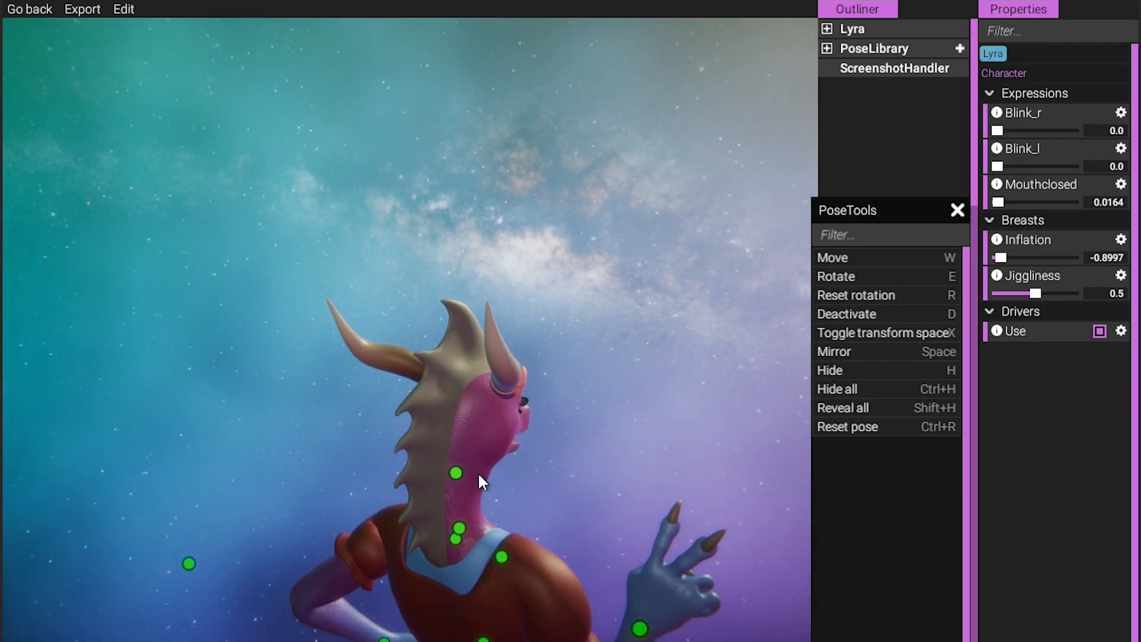
pyautogui.click(478, 474)
pyautogui.moveTo(501, 488); pyautogui.dragTo(413, 395)
pyautogui.moveTo(411, 393); pyautogui.dragTo(473, 344, button='middle')
pyautogui.moveTo(460, 459); pyautogui.dragTo(509, 514)
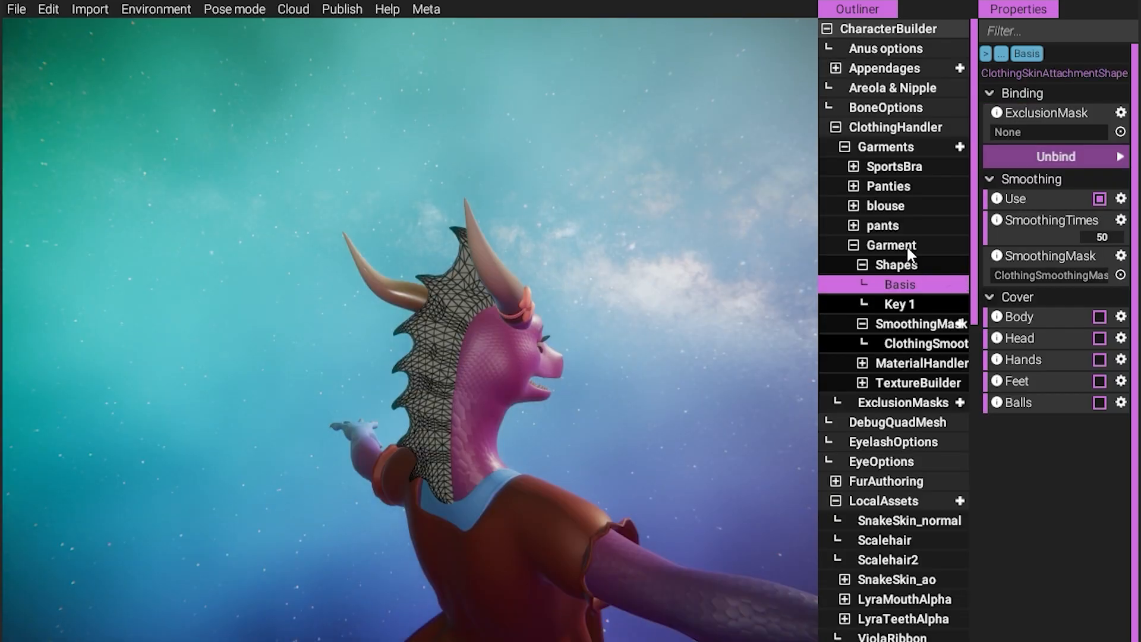
# Turn on UseNormalBlending for the frill garment and enable PixelOffset in its material handler
pyautogui.click(907, 247)
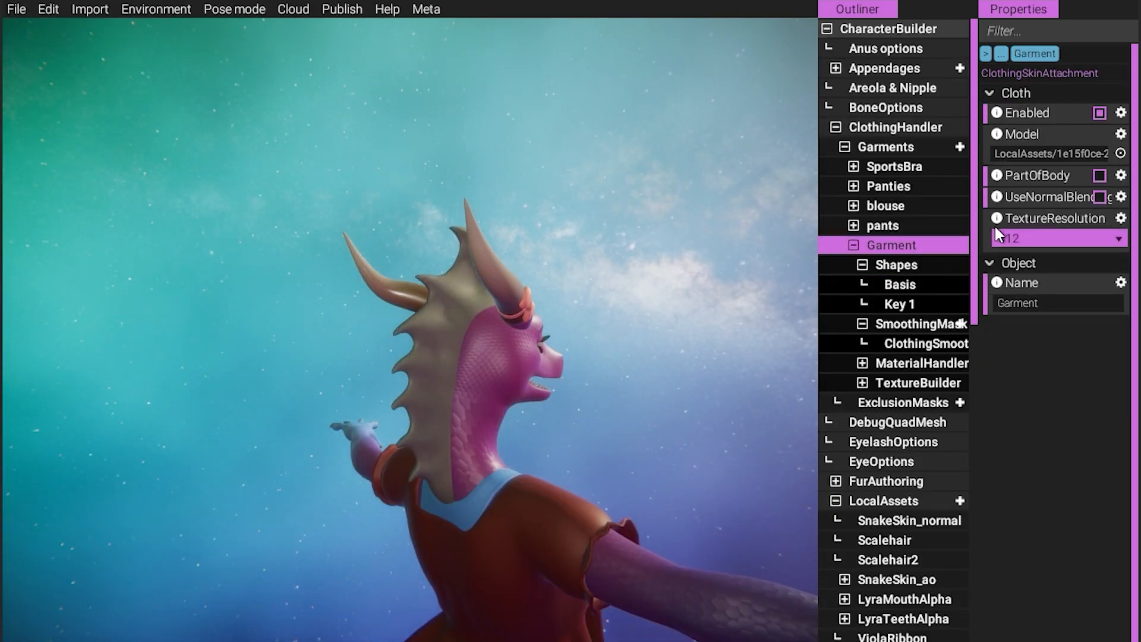
pyautogui.click(1099, 196)
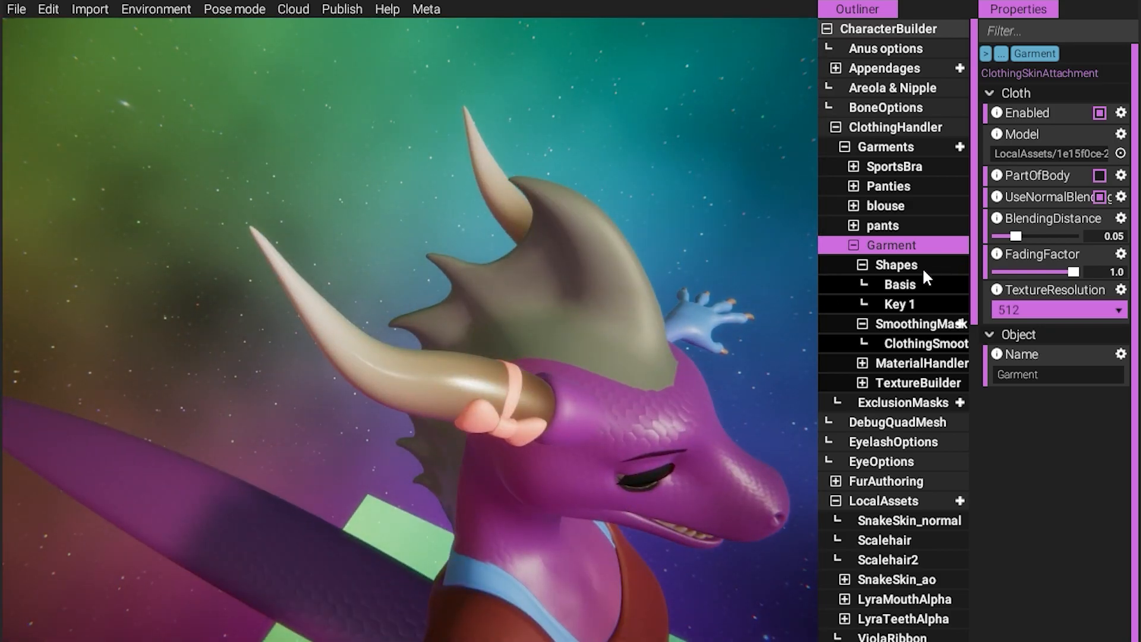
pyautogui.click(862, 363)
pyautogui.click(909, 402)
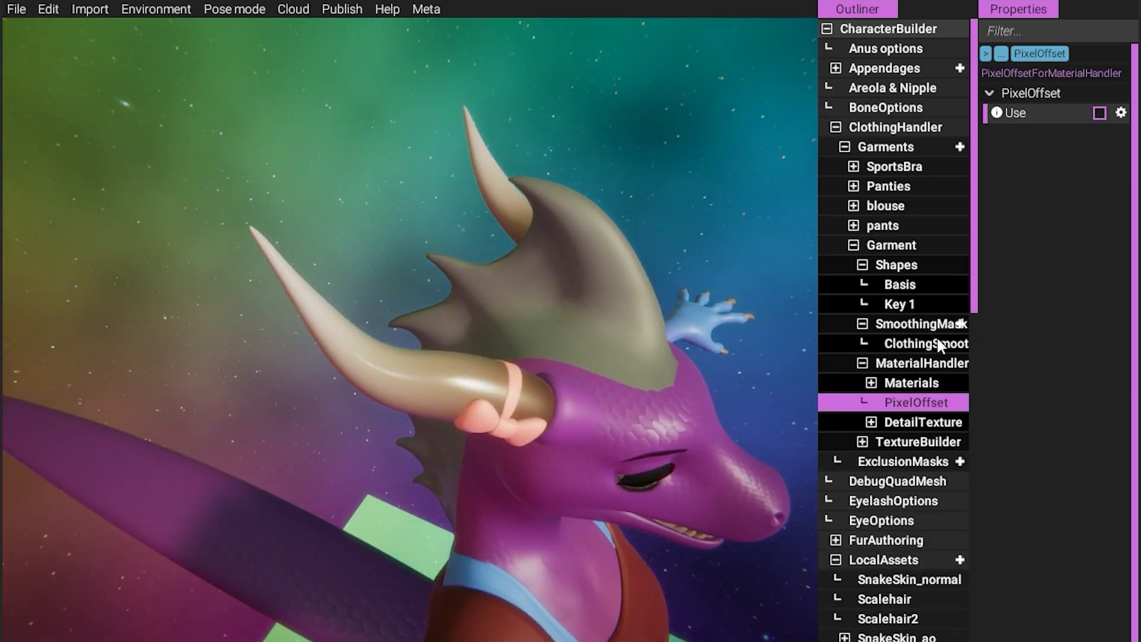
pyautogui.click(1100, 113)
pyautogui.moveTo(763, 247); pyautogui.dragTo(715, 172, button='middle')
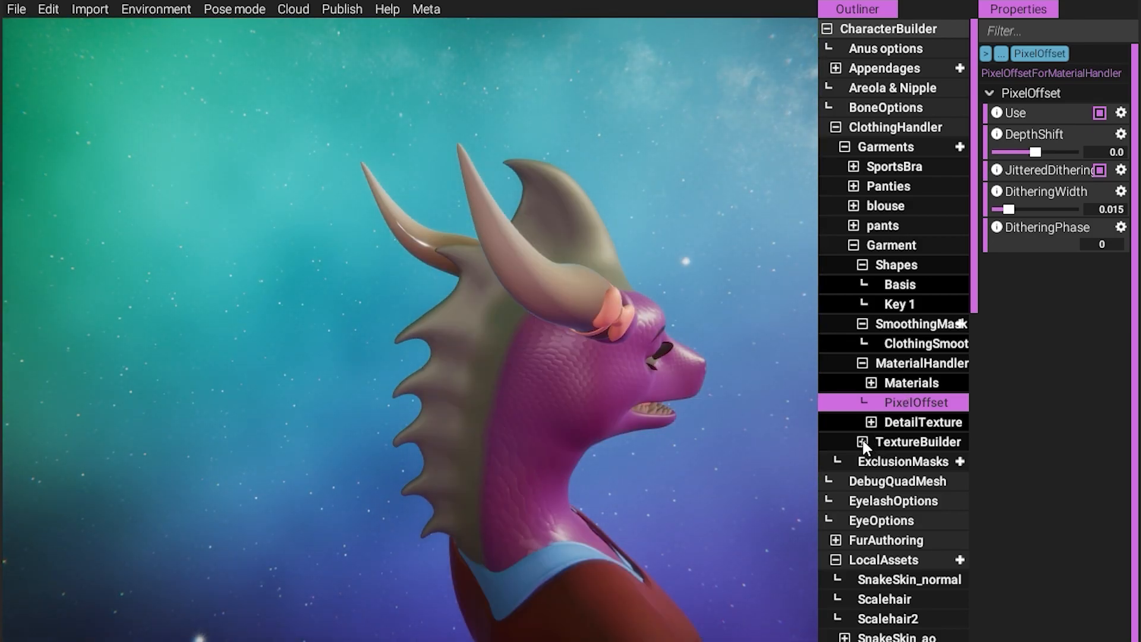
# Add a Transfer layer to the frill's texture builder and enable PartOfBody on the garment
pyautogui.click(862, 442)
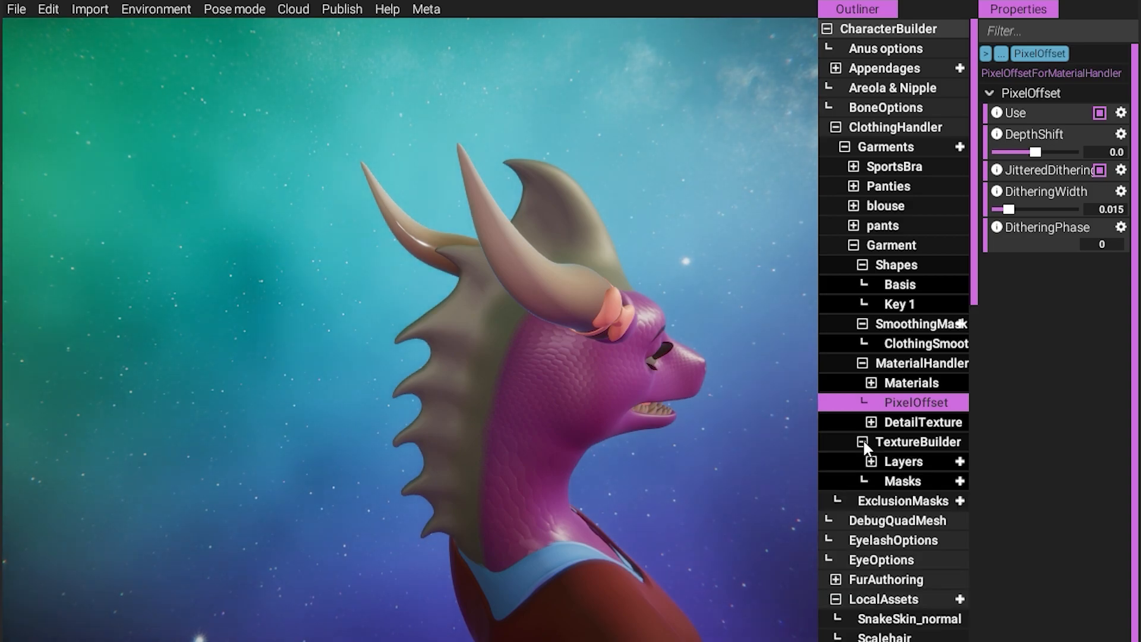
pyautogui.click(959, 461)
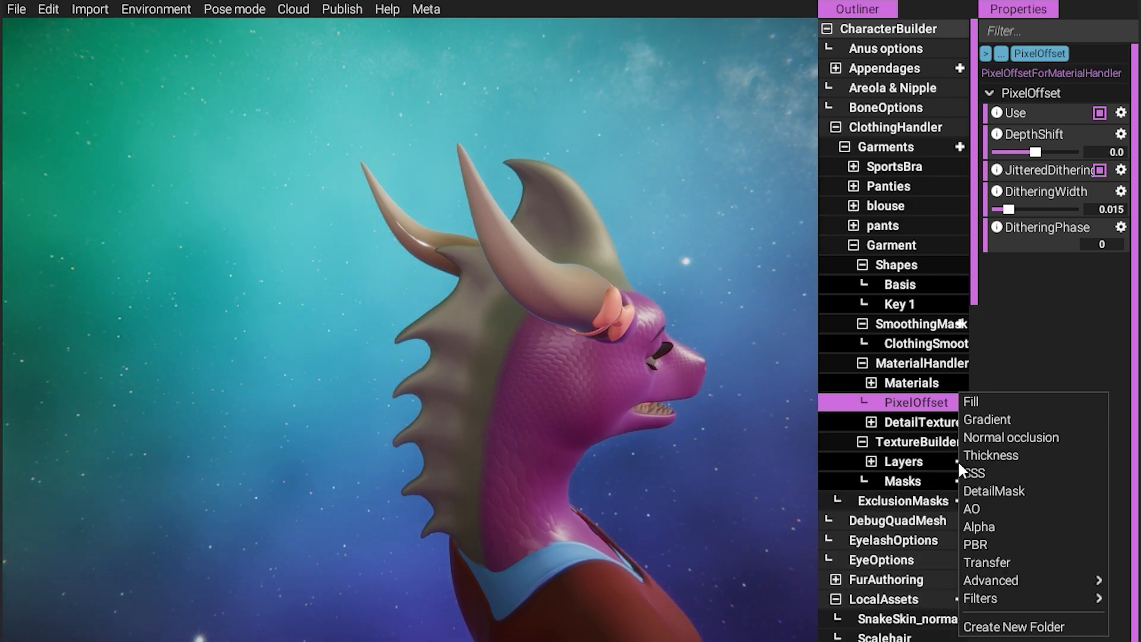
pyautogui.click(1018, 562)
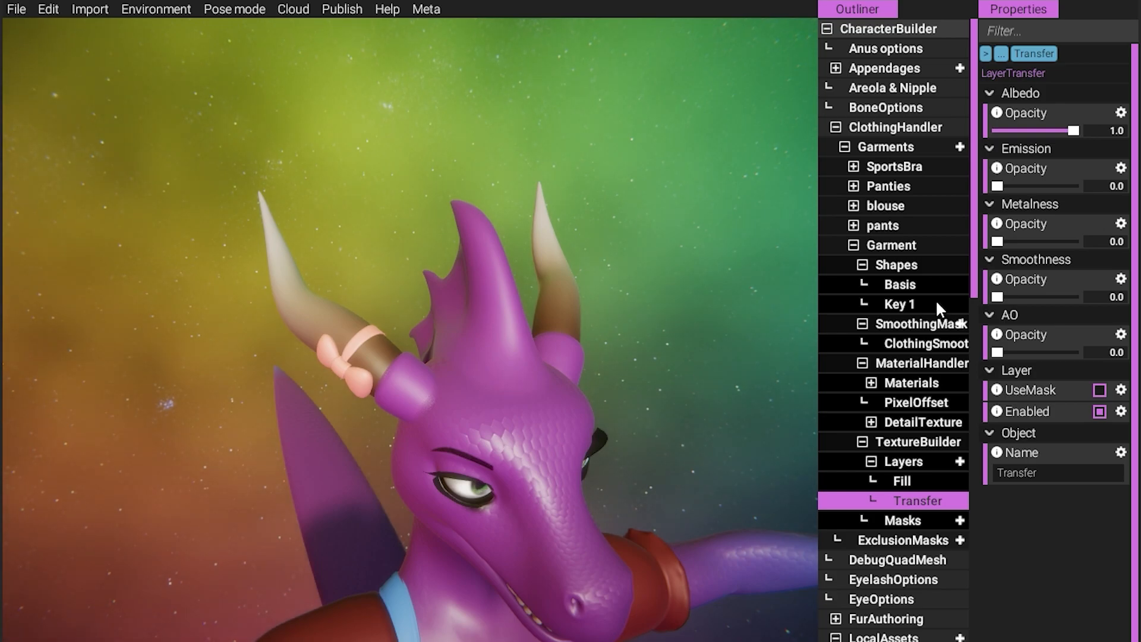
pyautogui.click(908, 246)
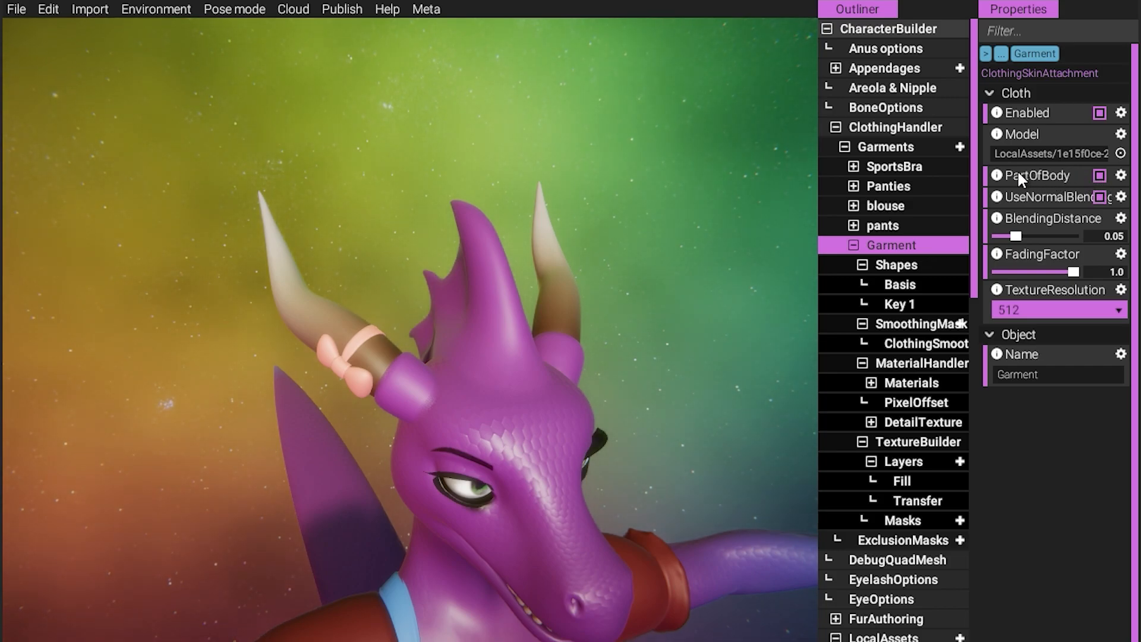
pyautogui.moveTo(509, 409); pyautogui.dragTo(554, 317, button='middle')
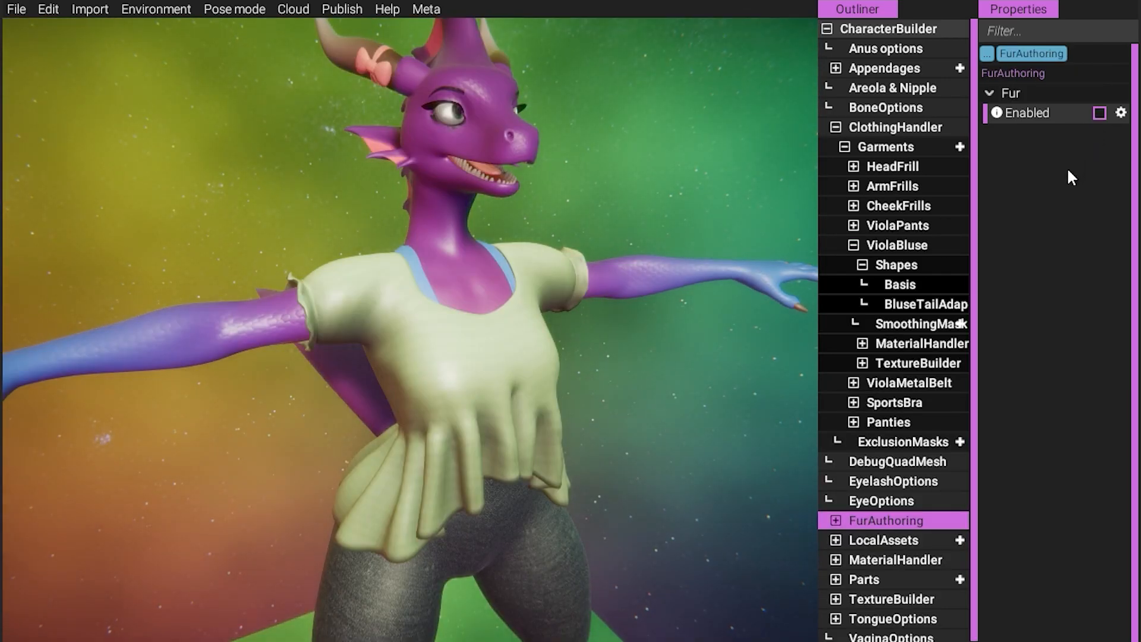
# Enable the character's fur and set the ViolaBluse garment's Basis shape to cover the Body
pyautogui.click(1099, 112)
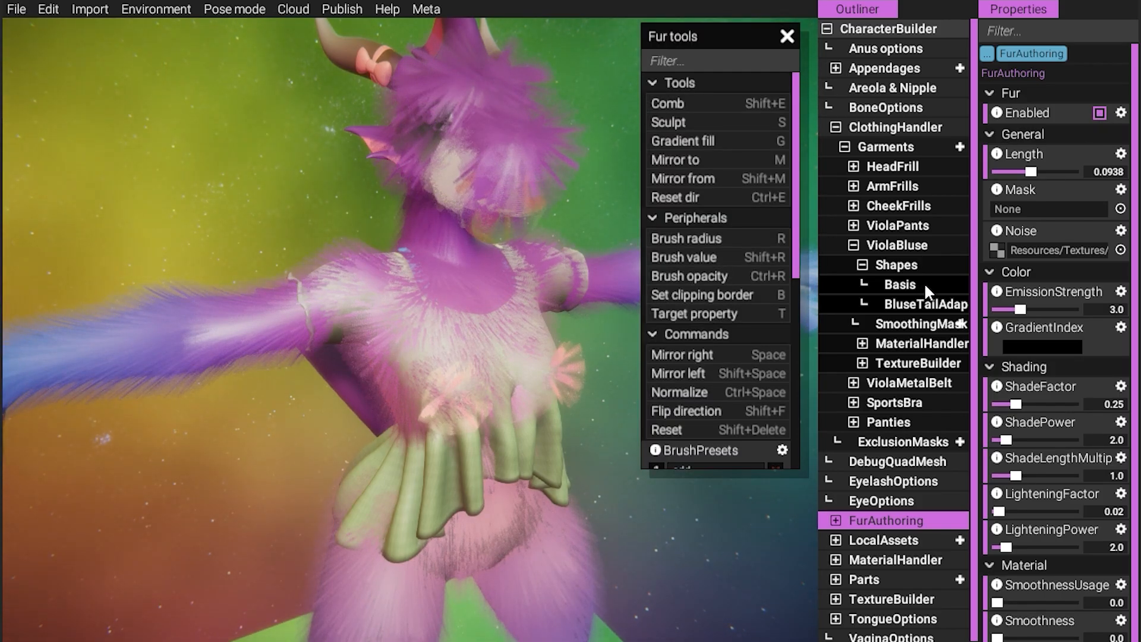
pyautogui.click(925, 283)
pyautogui.click(1098, 239)
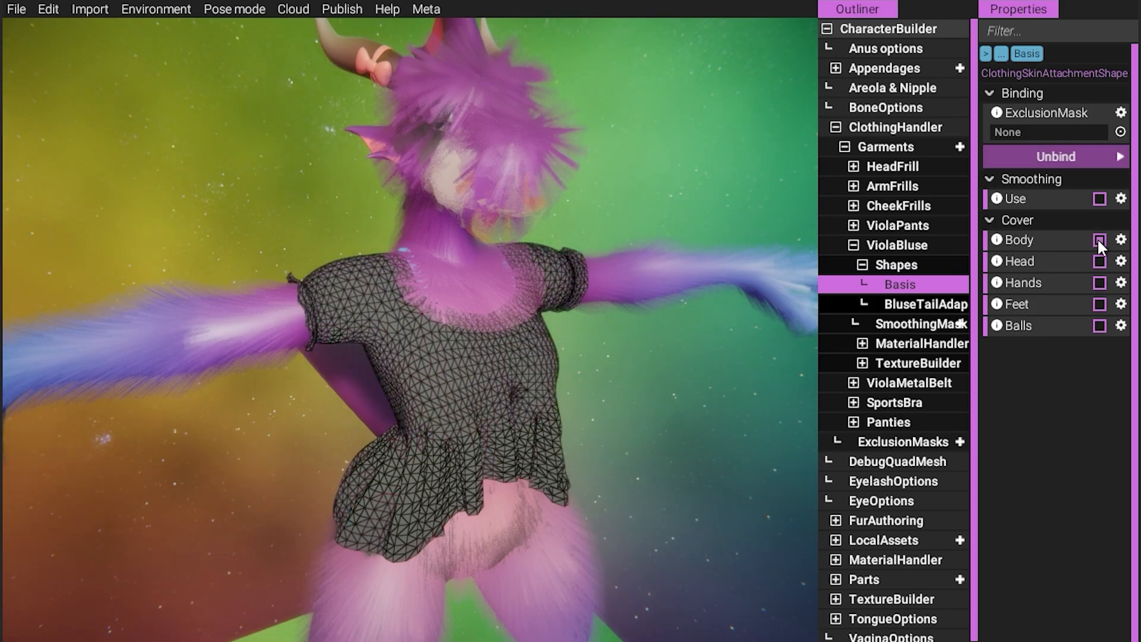
pyautogui.click(908, 167)
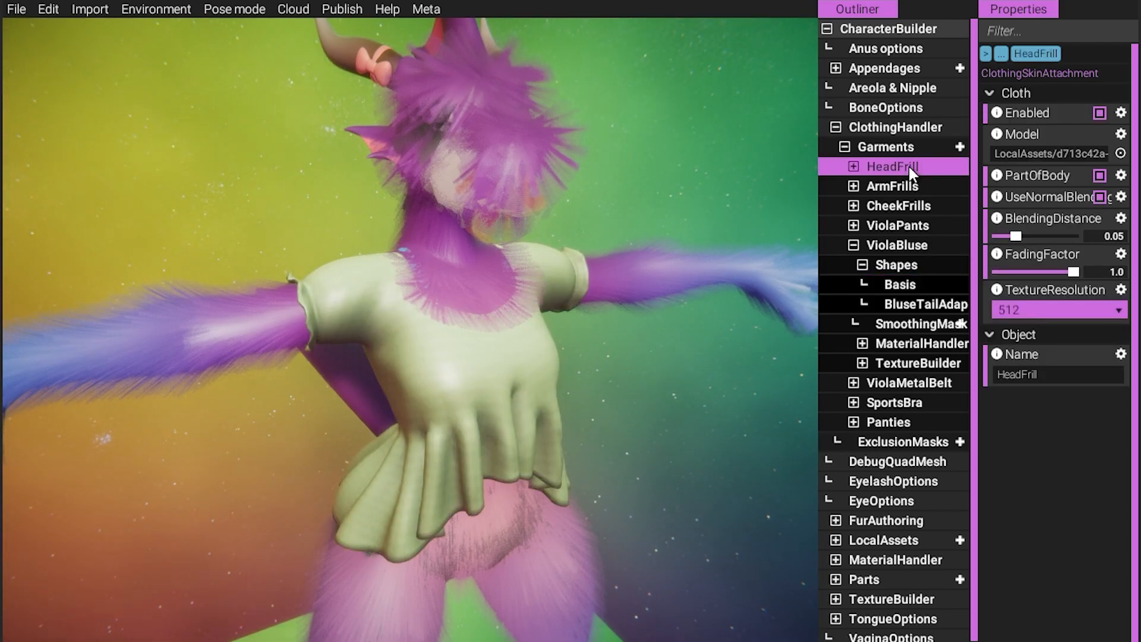